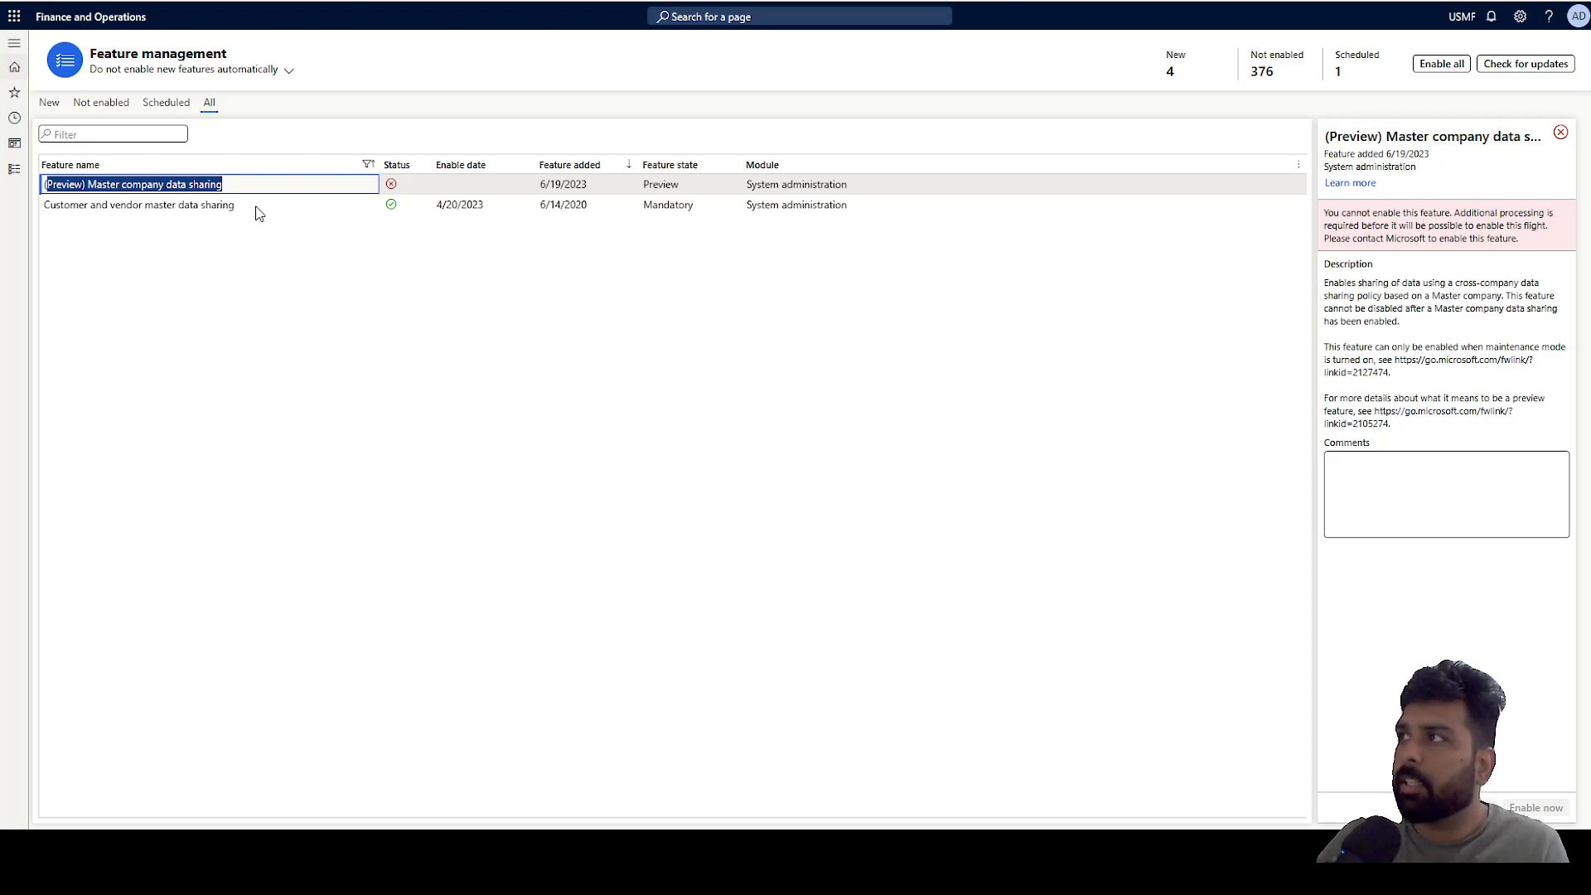
Select the Customer and vendor master data sharing feature to review its details in Feature management.
click(252, 208)
drag(251, 205, 41, 205)
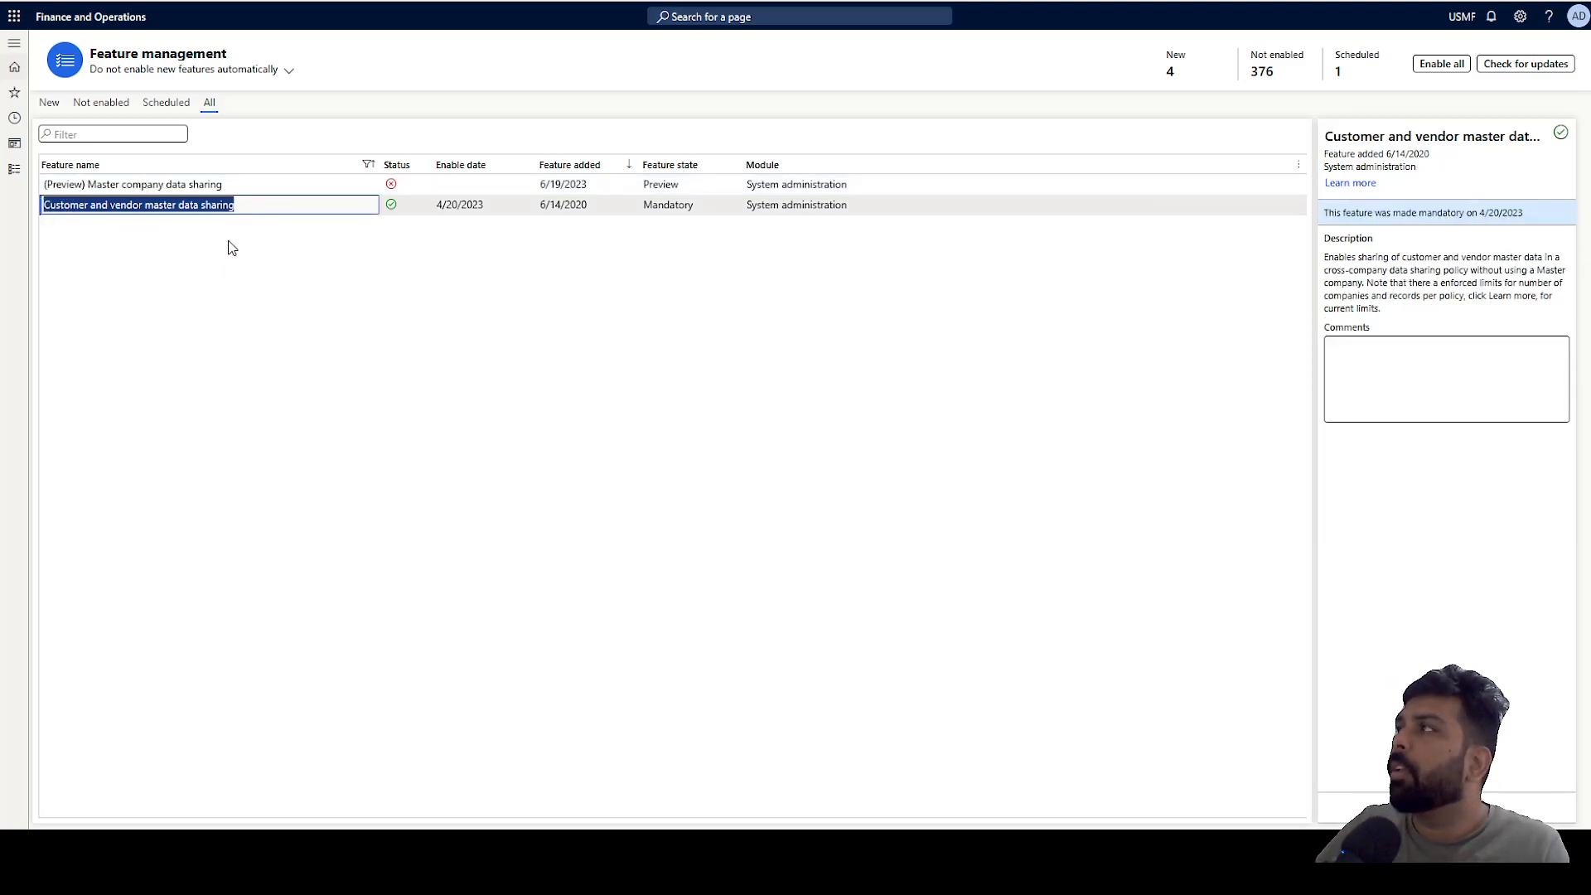
key(ctrl+Tab)
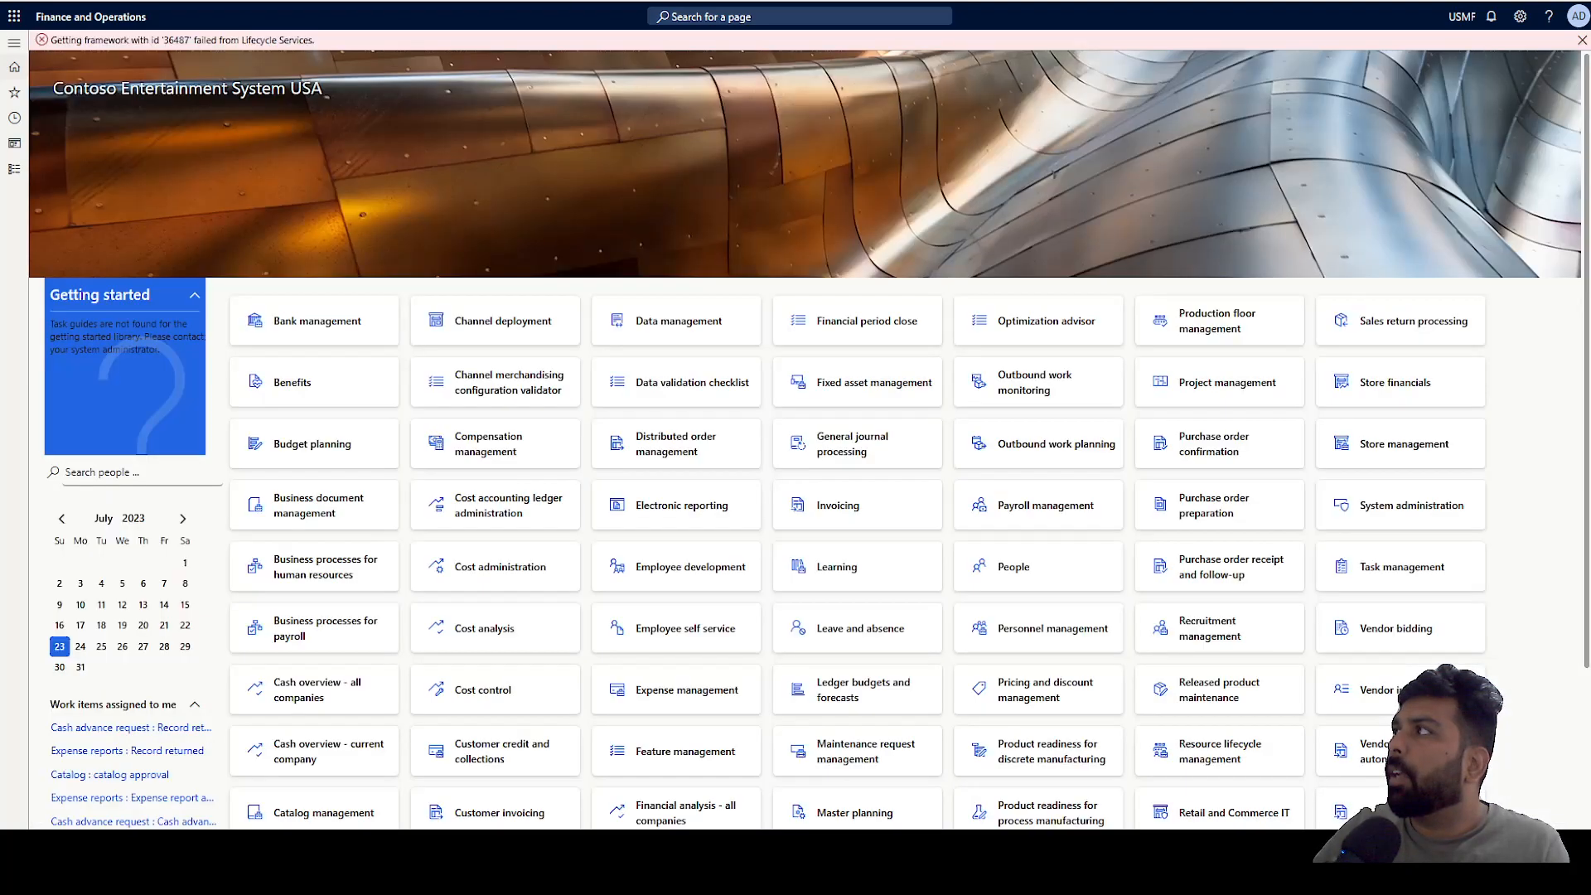
key(ctrl+Tab)
Open Configure cross-company data sharing from the System administration setup pages.
click(14, 169)
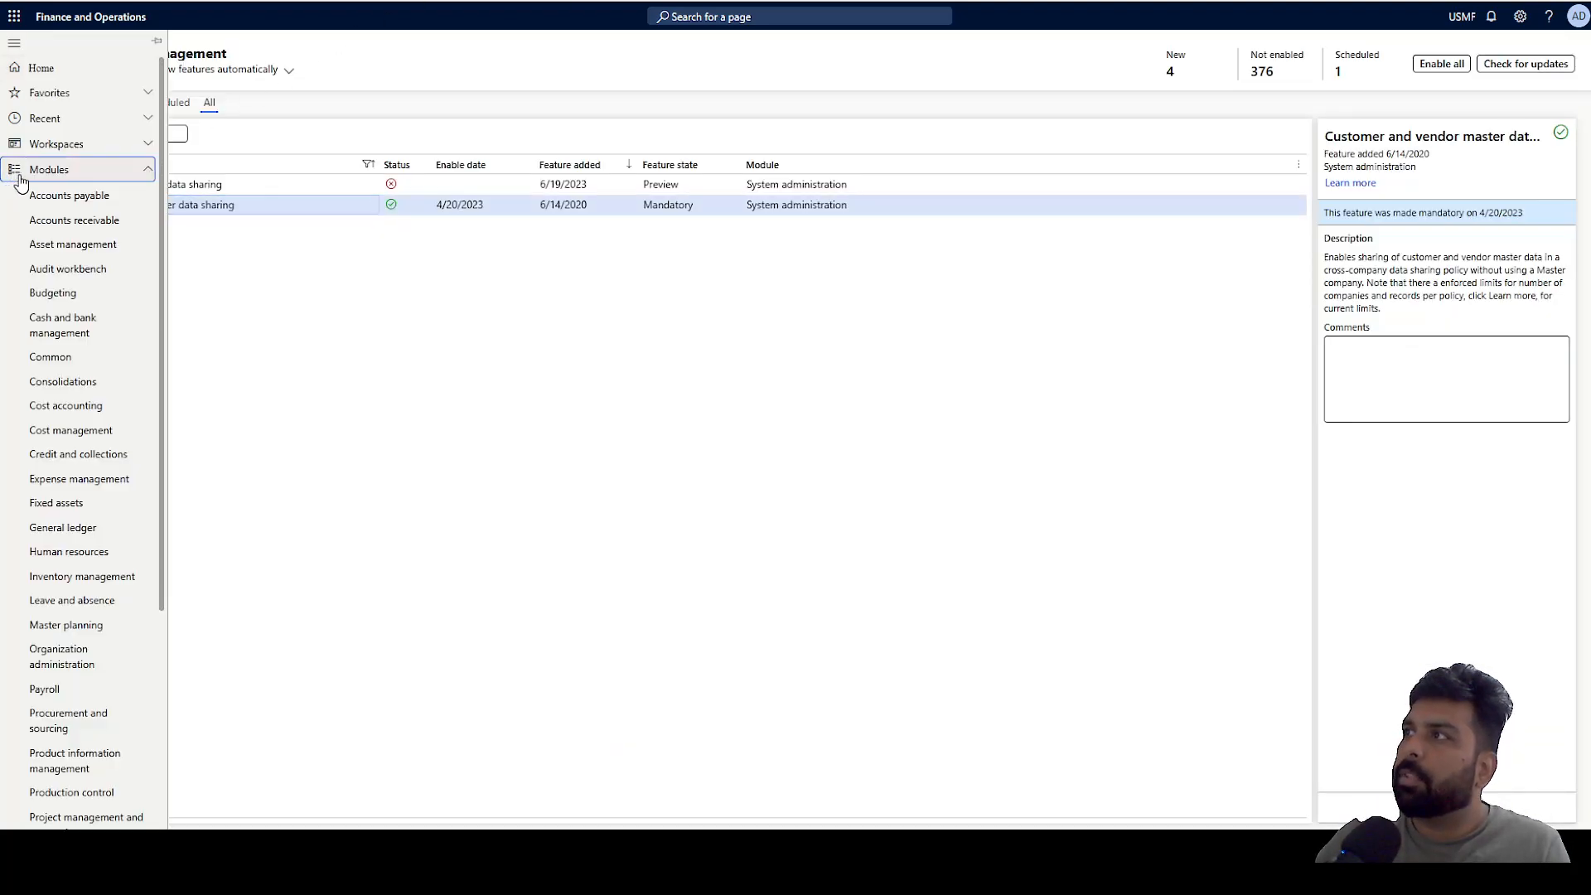
scroll(80, 462, down, 2)
scroll(80, 461, down, 3)
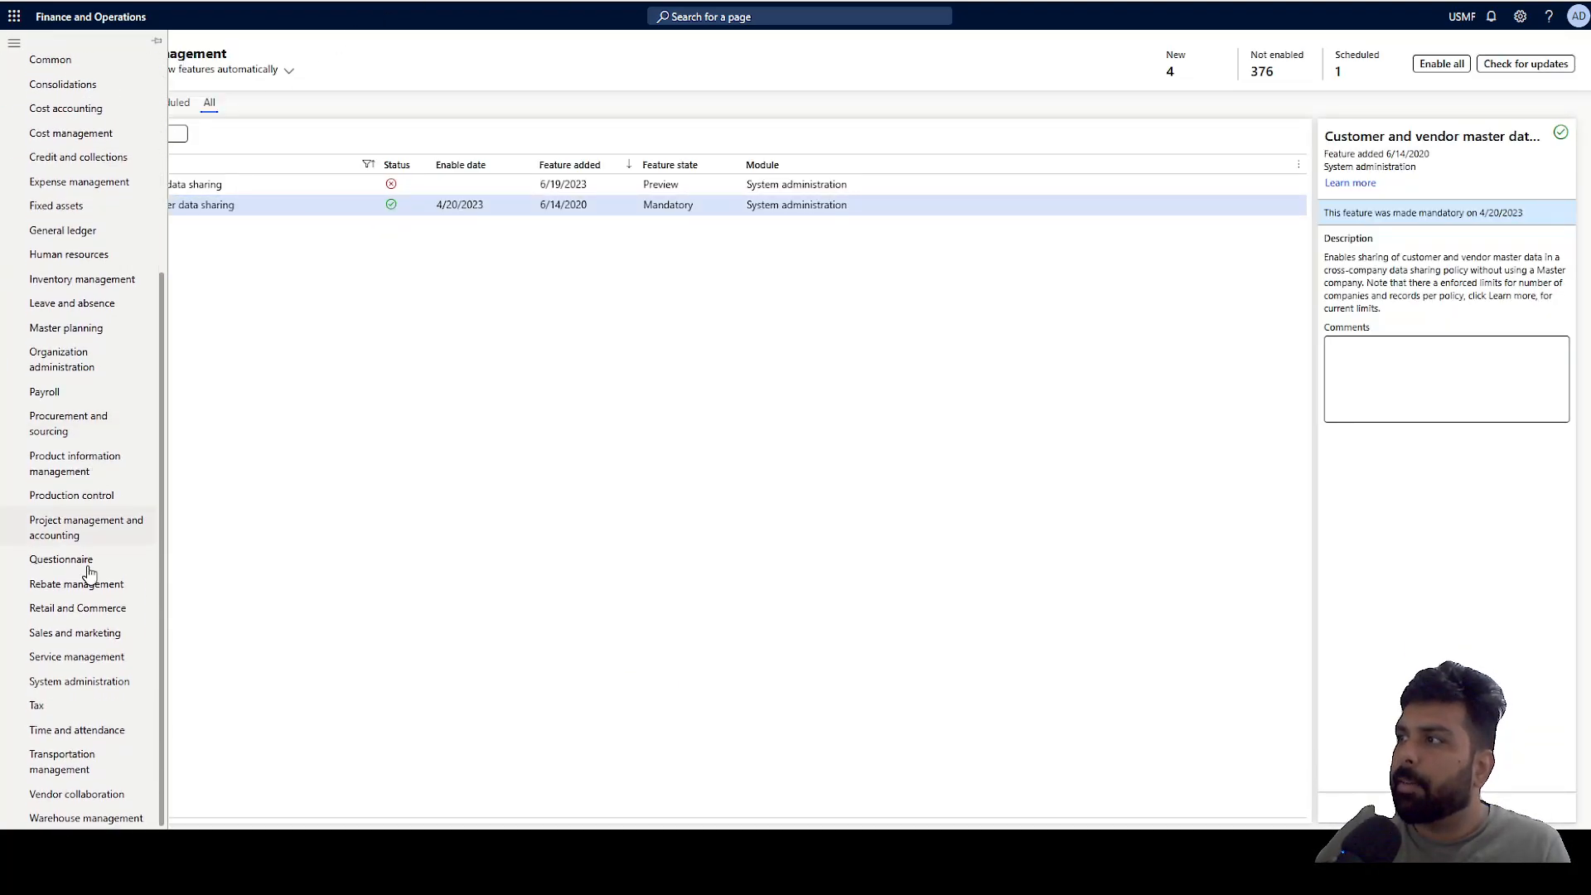
click(116, 681)
click(282, 52)
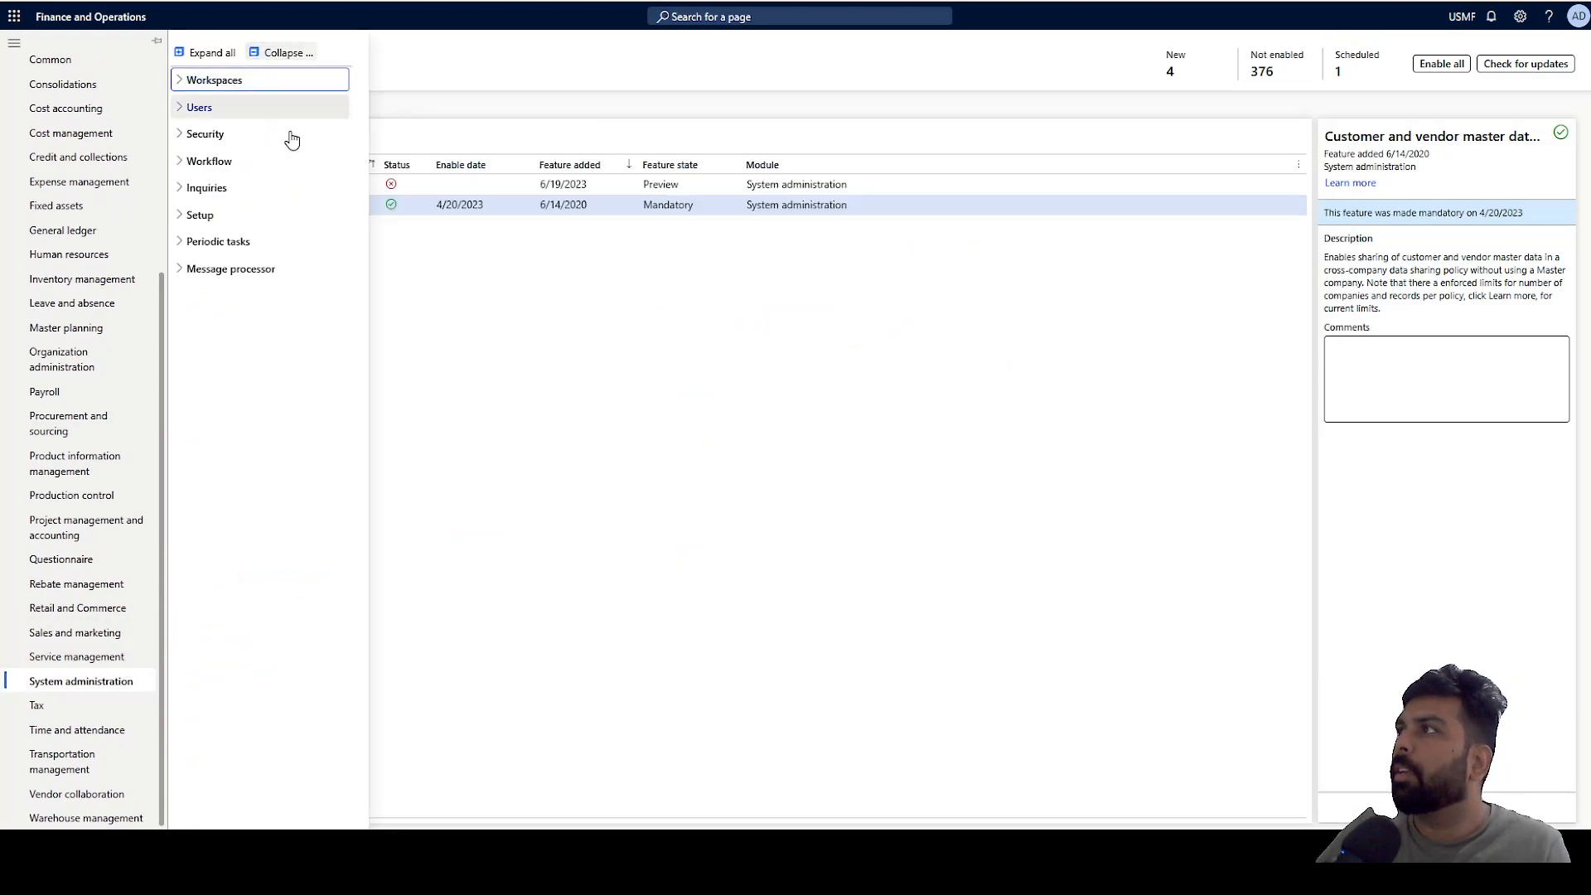
click(202, 217)
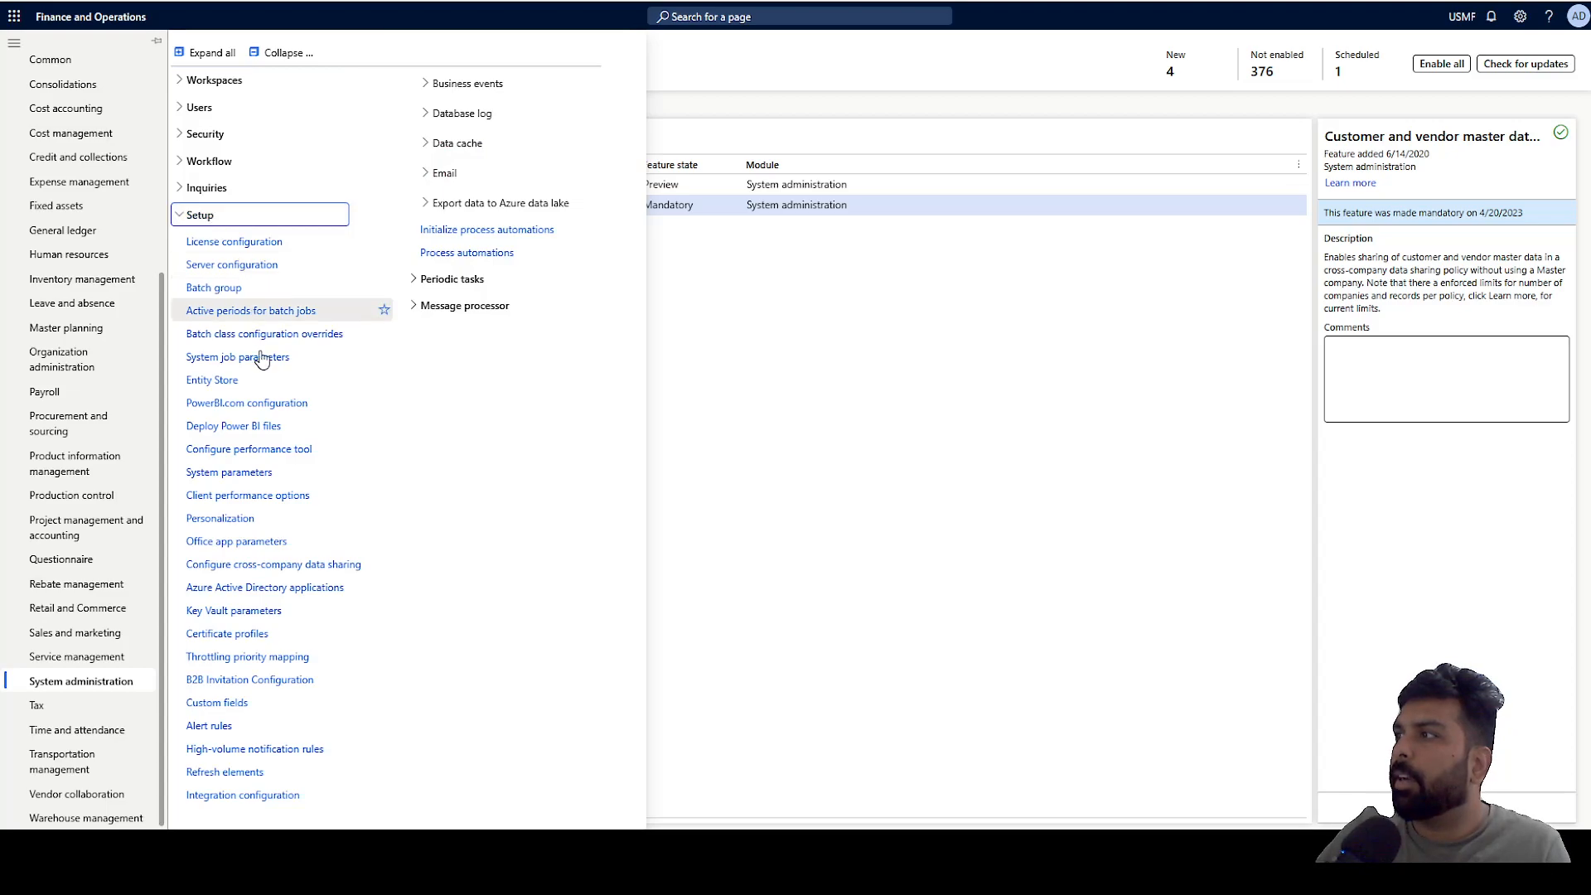
click(242, 572)
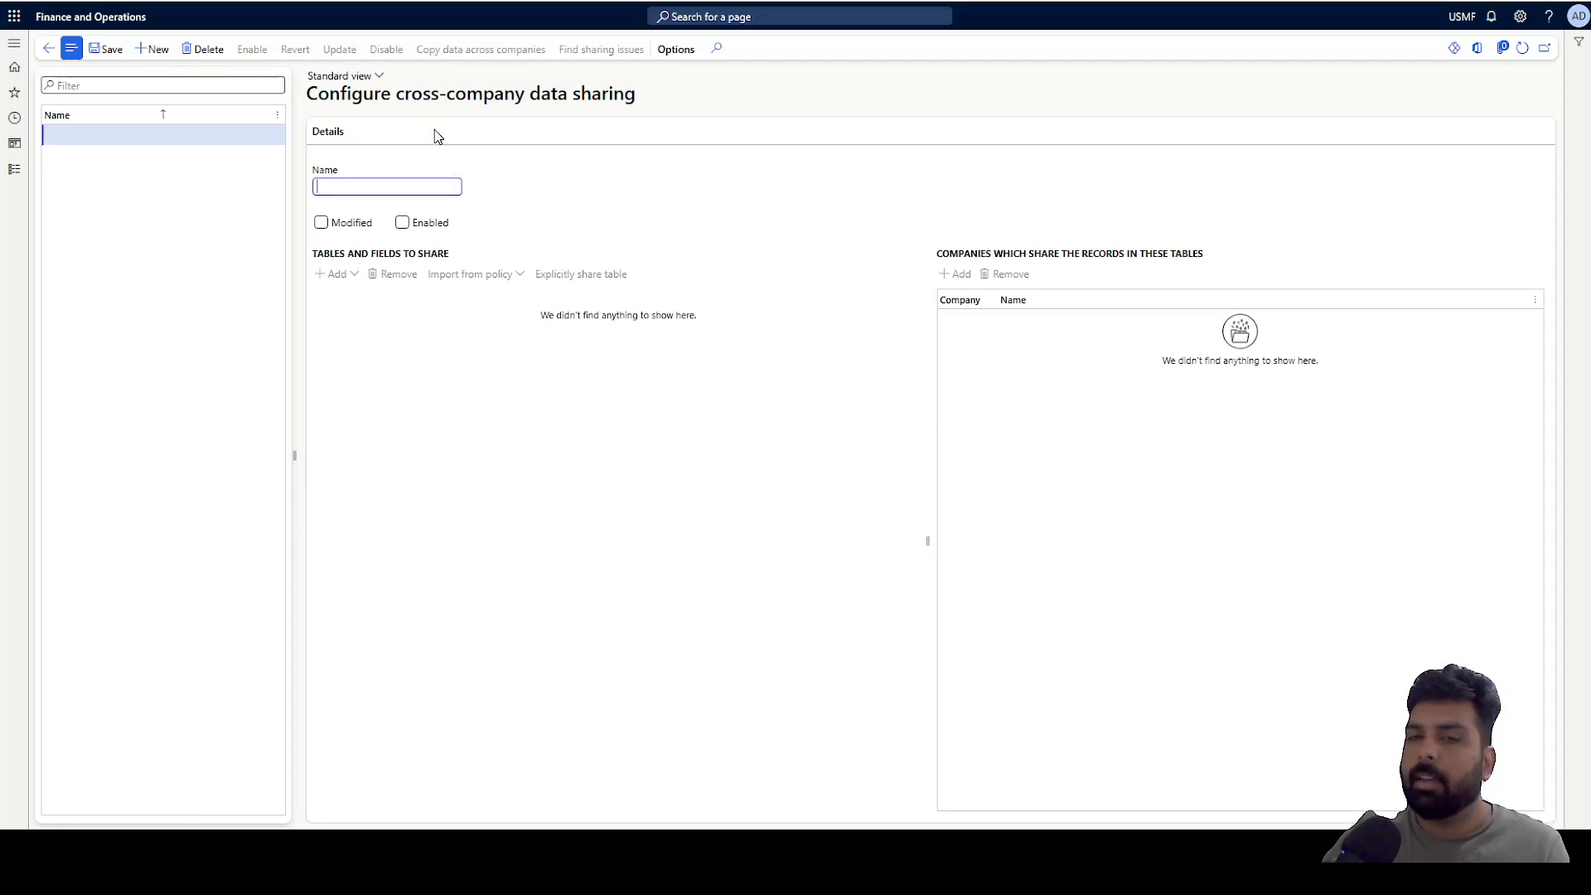
Create a new sharing policy named CustomerMaster and save it.
text(Customer)
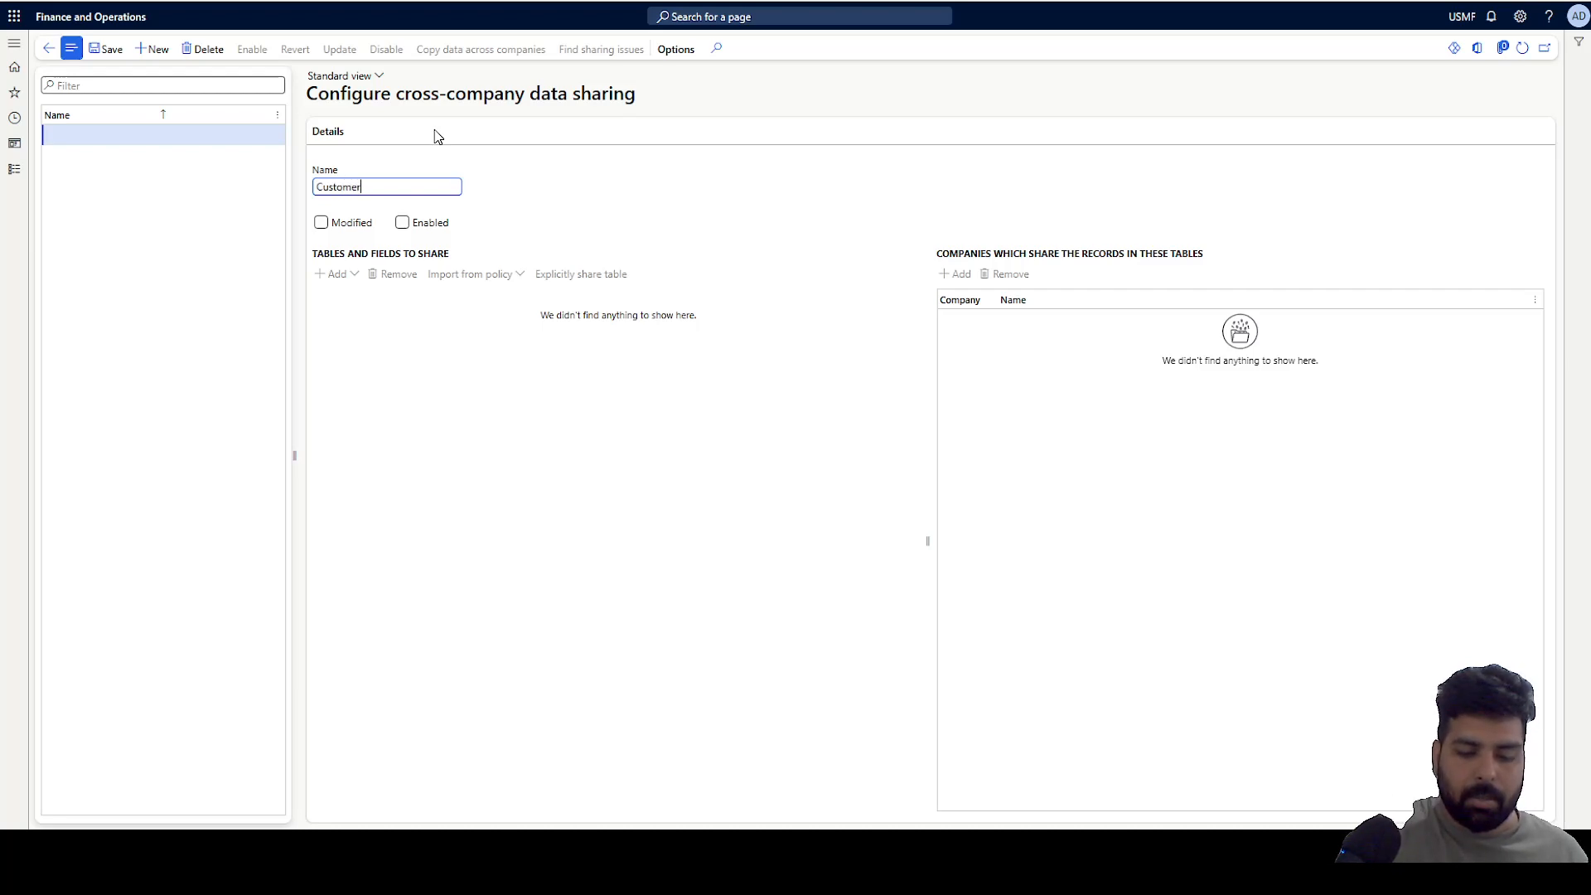
text(Master)
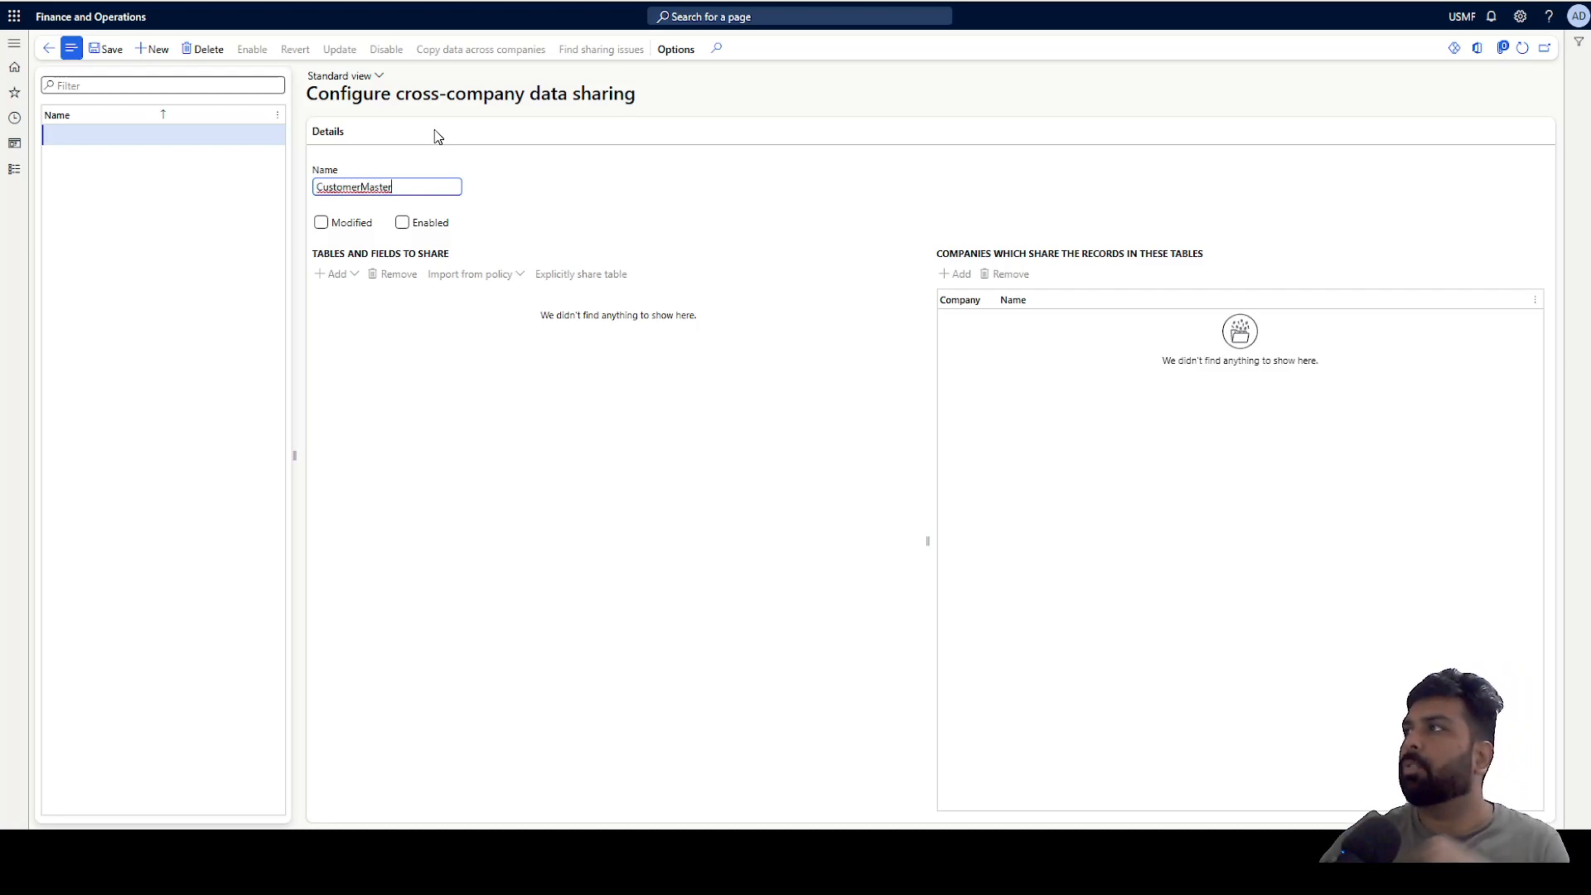
click(98, 54)
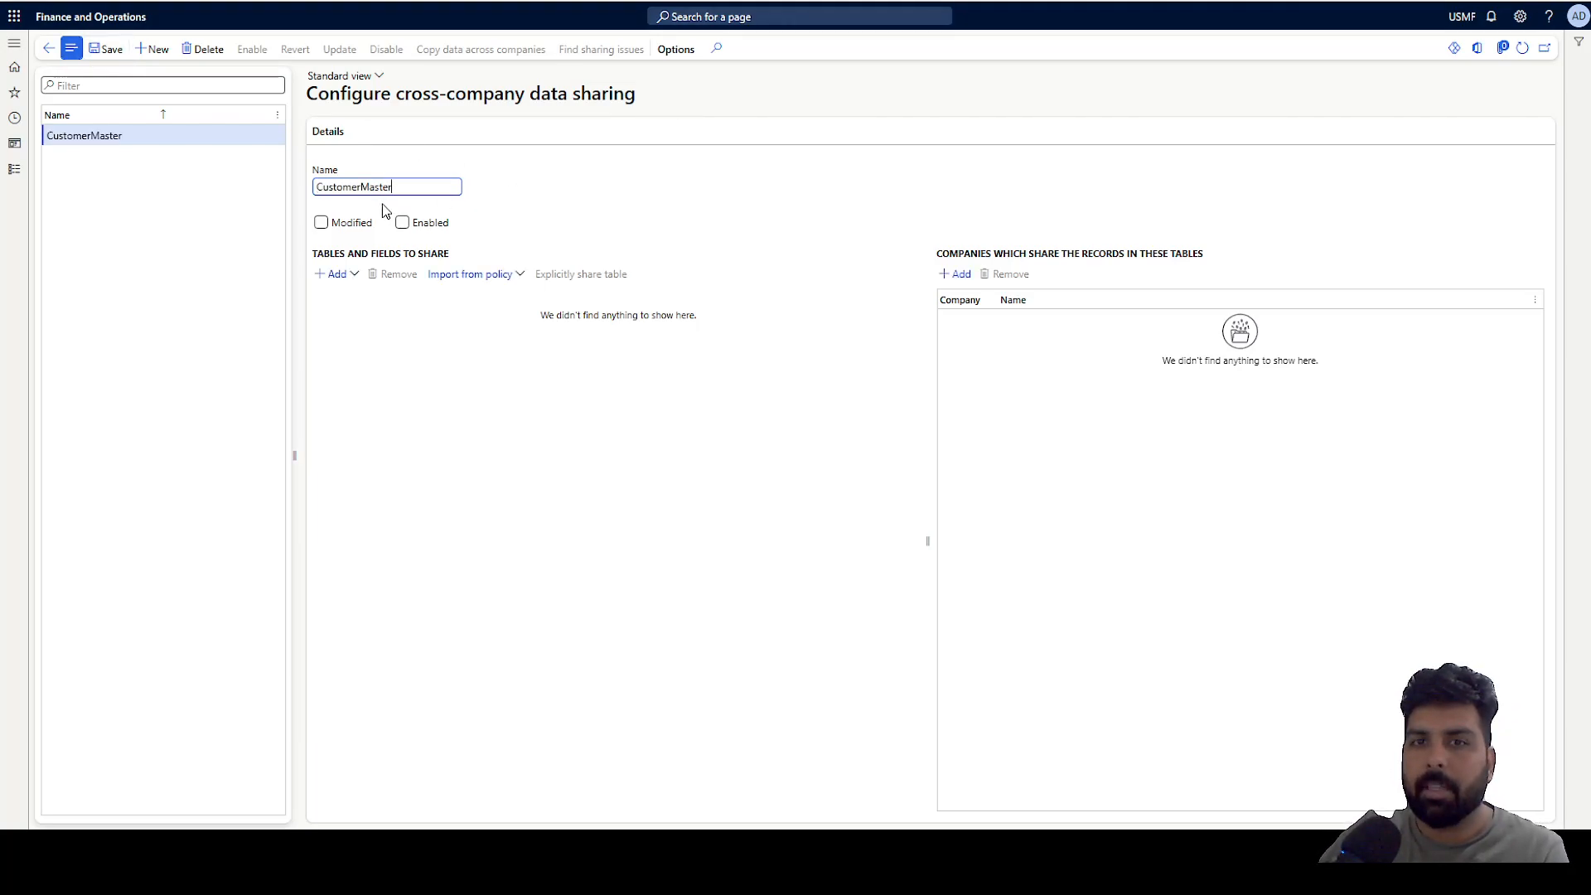
Add the CUSTGROUP table to the policy's tables and fields to share.
click(356, 279)
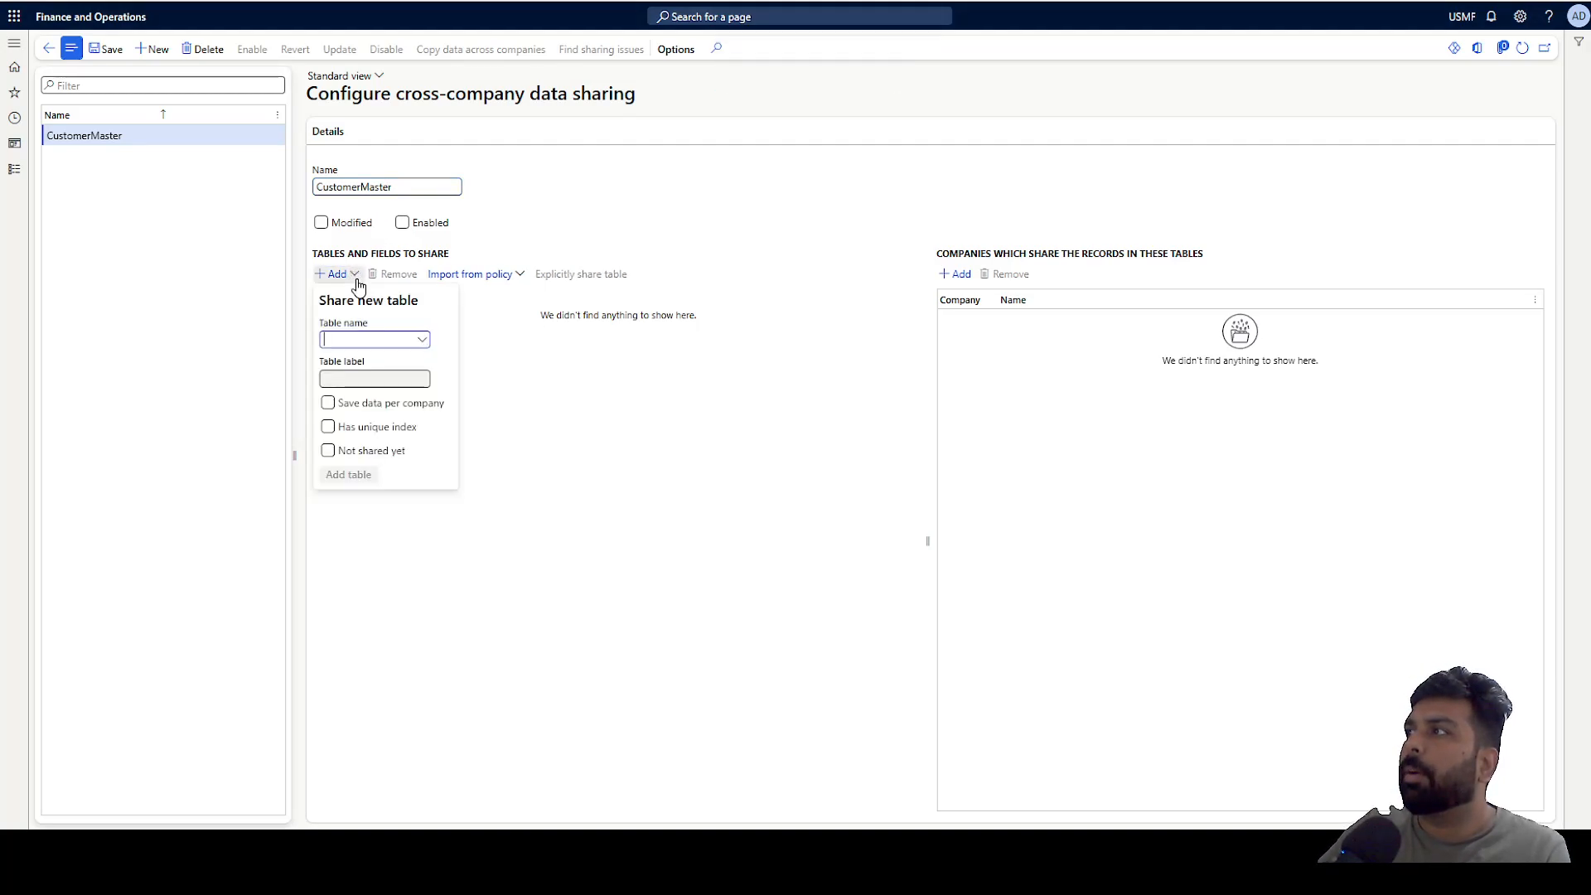
click(420, 341)
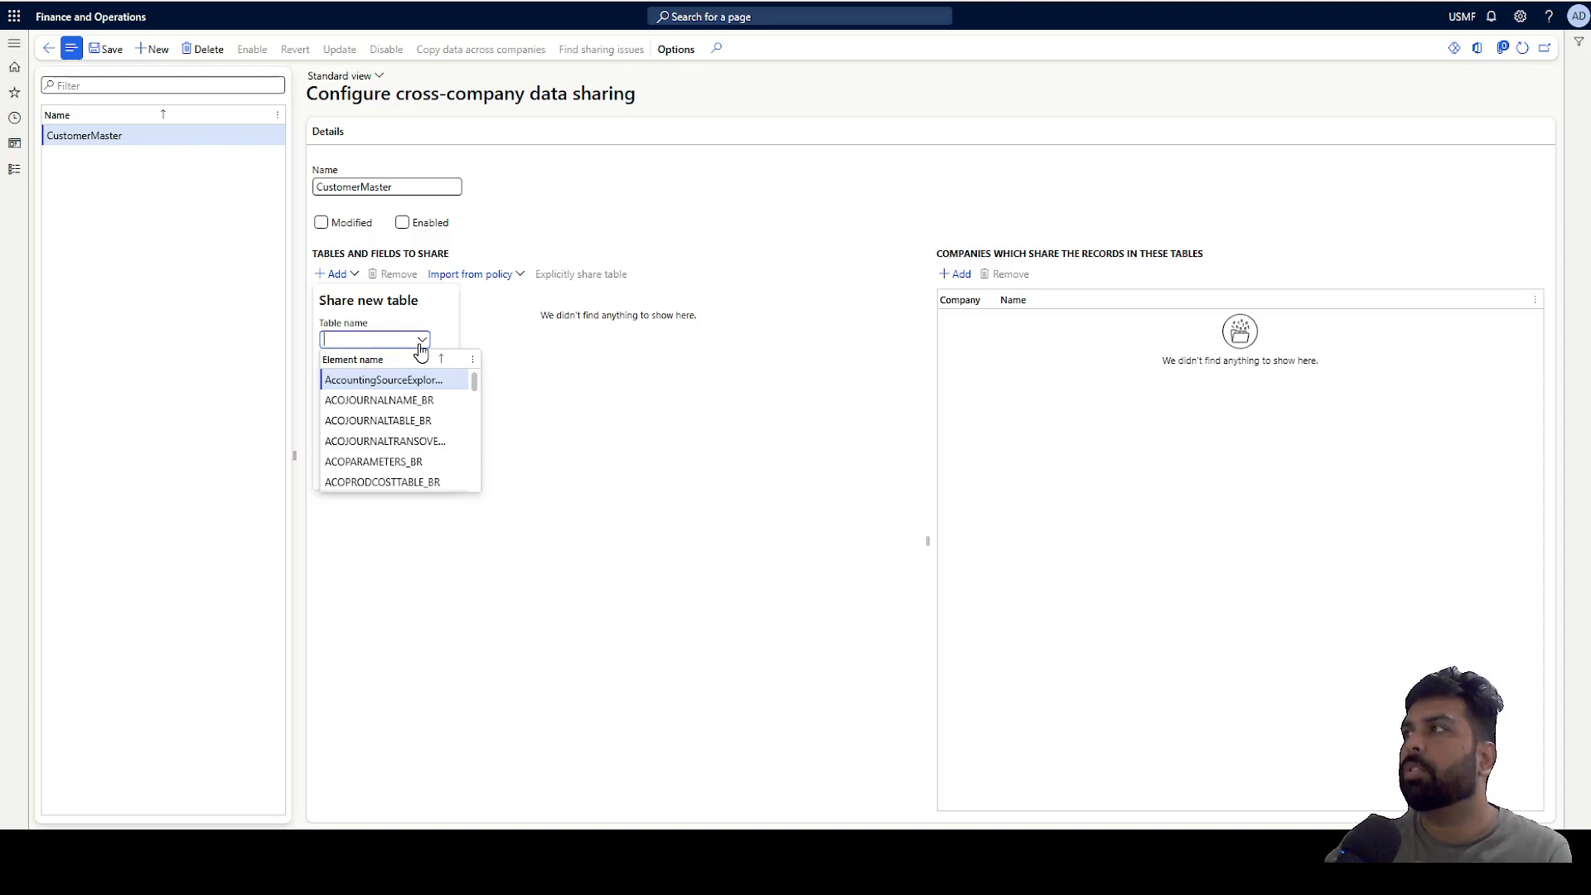
text(c)
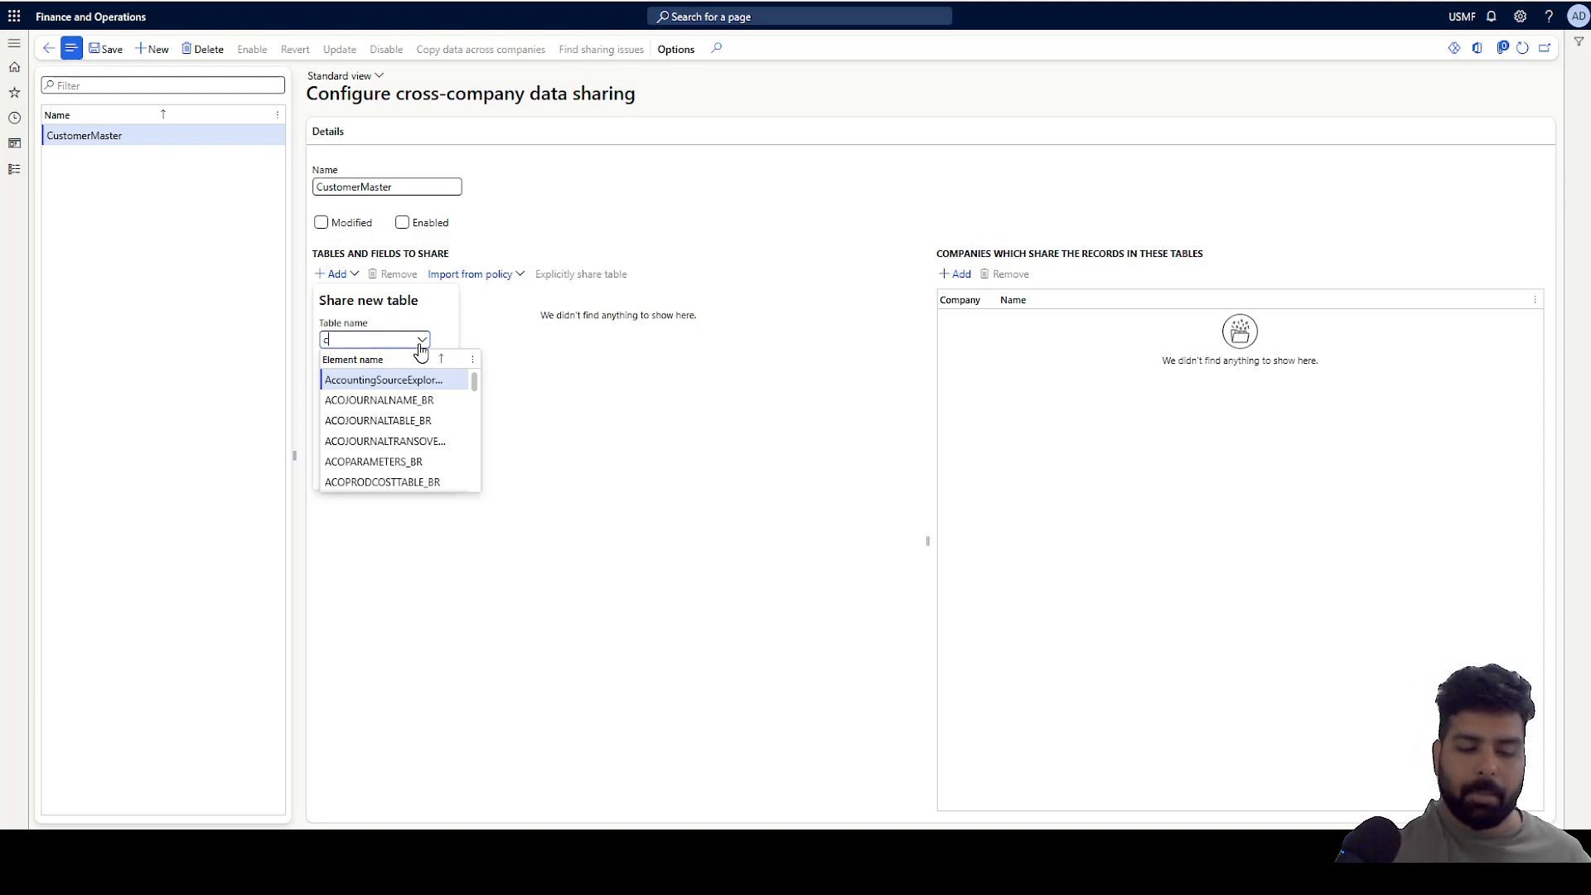
text(ustgr)
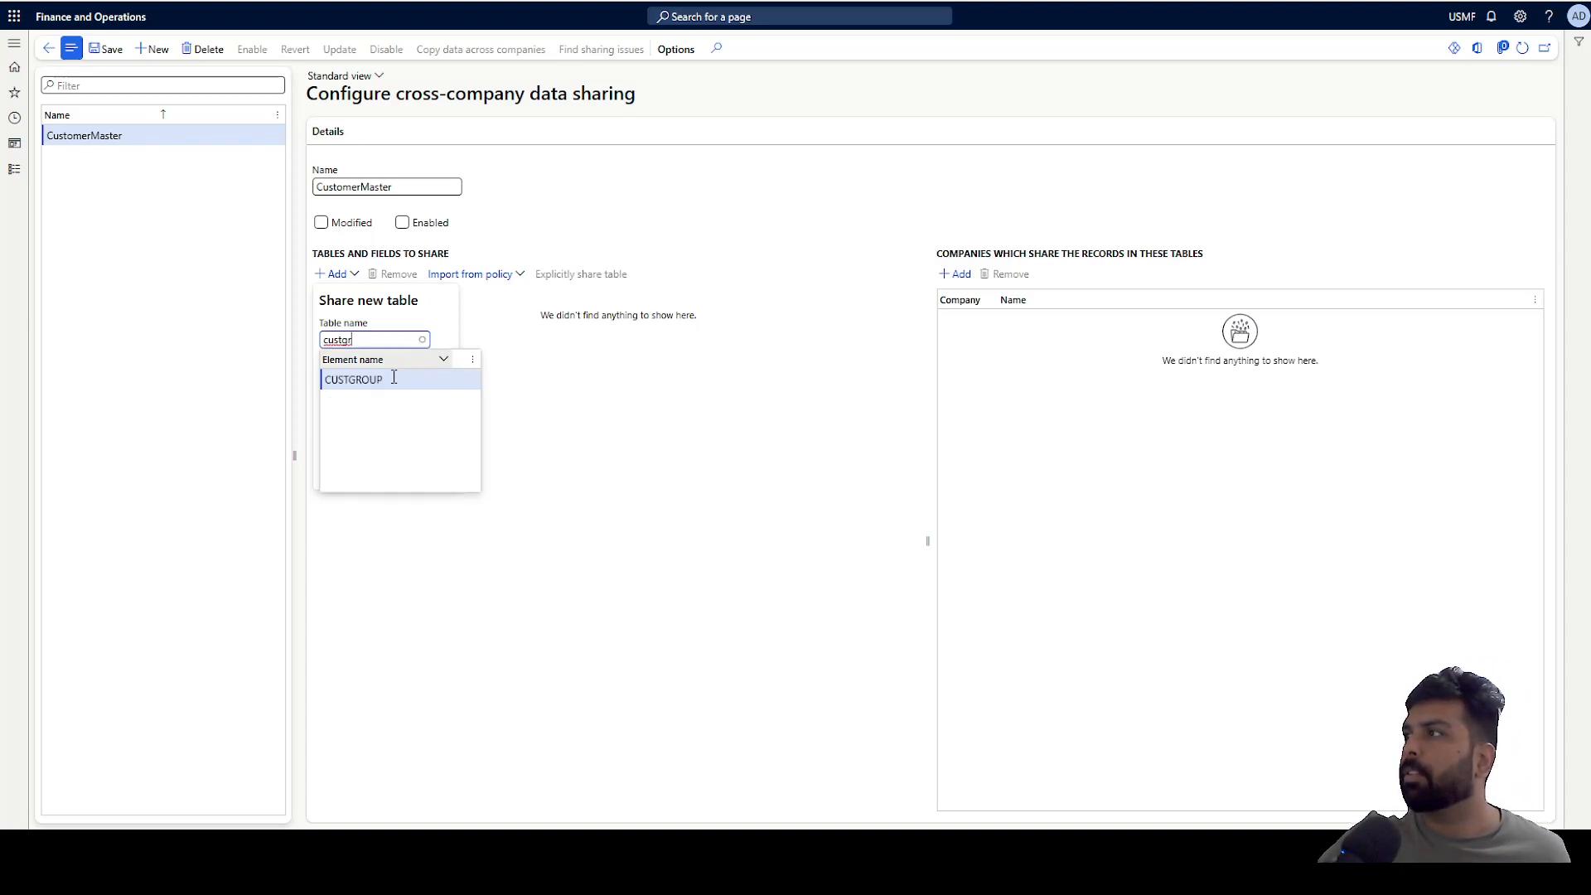
click(393, 383)
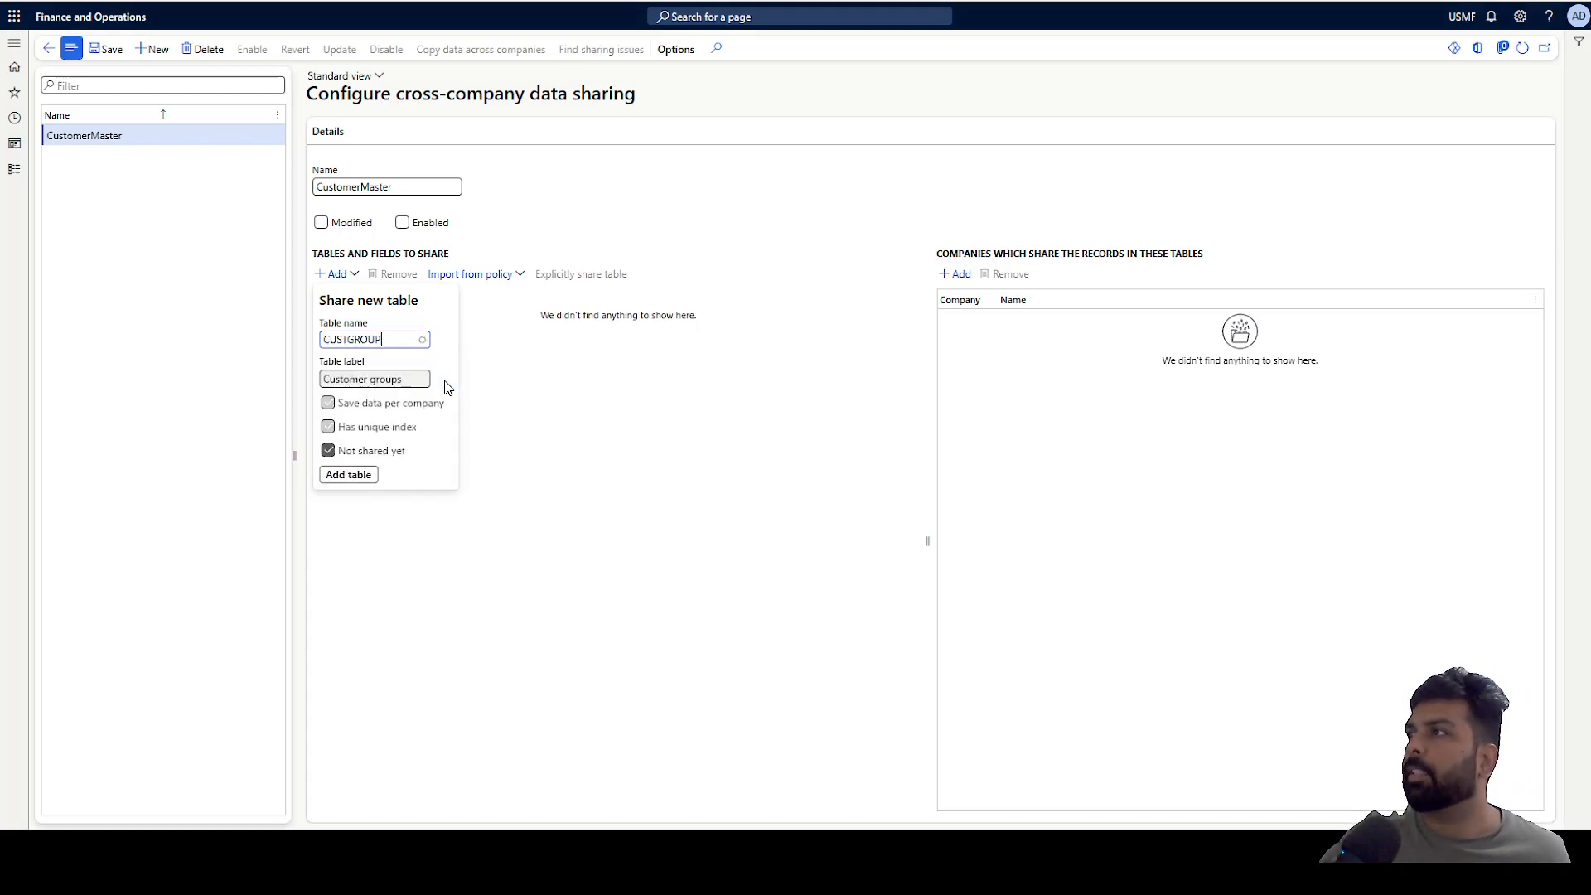
click(349, 476)
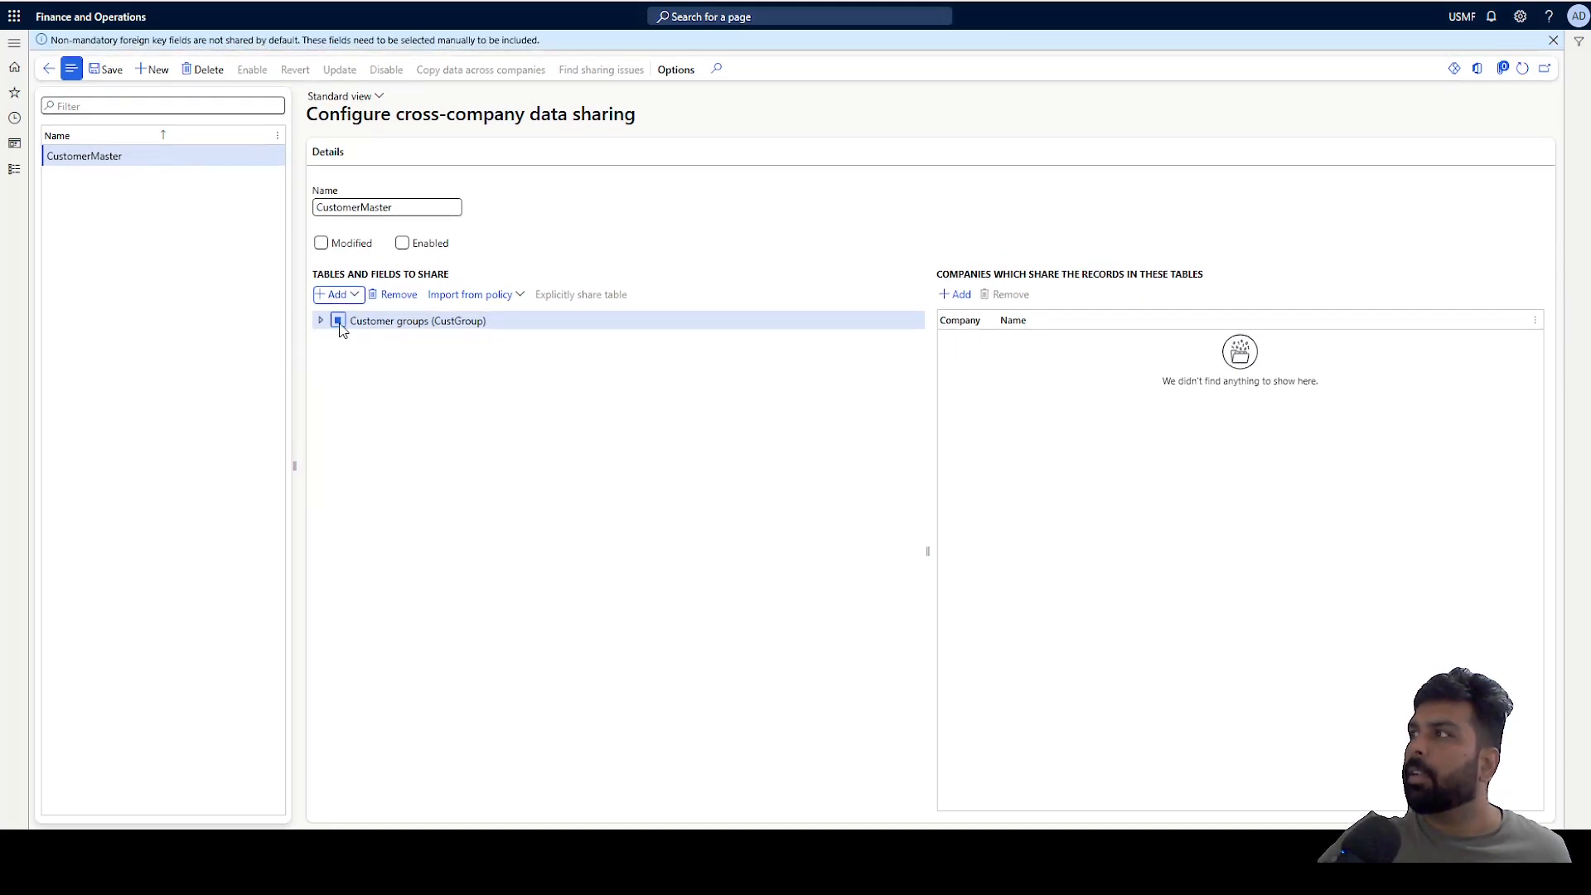
Expand the Customer groups table and its PaymTermId foreign key to review the shared fields.
click(354, 296)
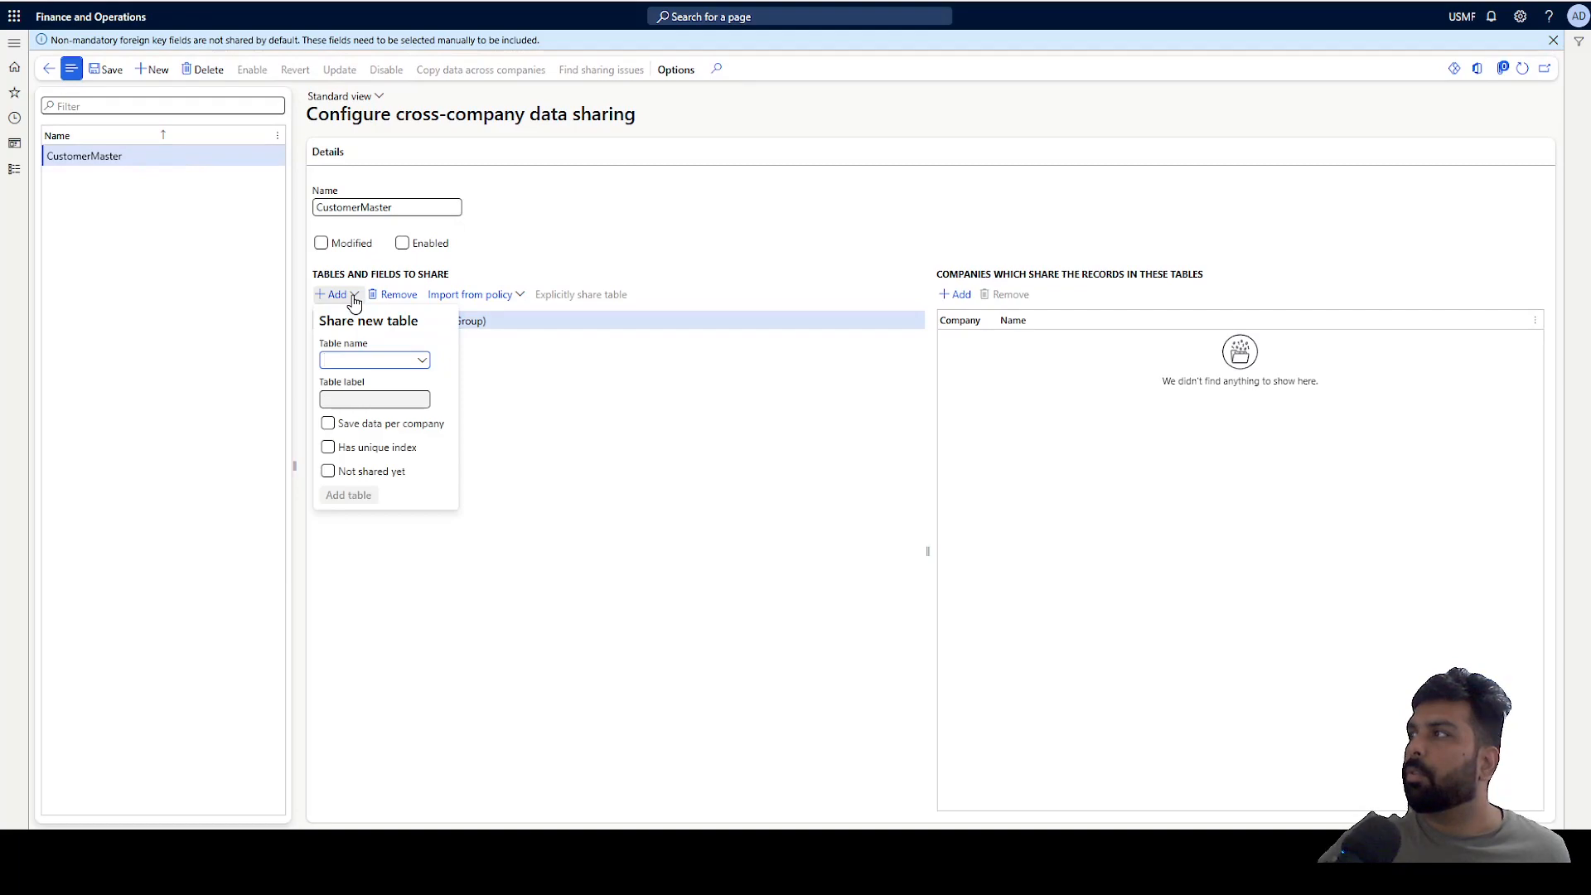
key(Escape)
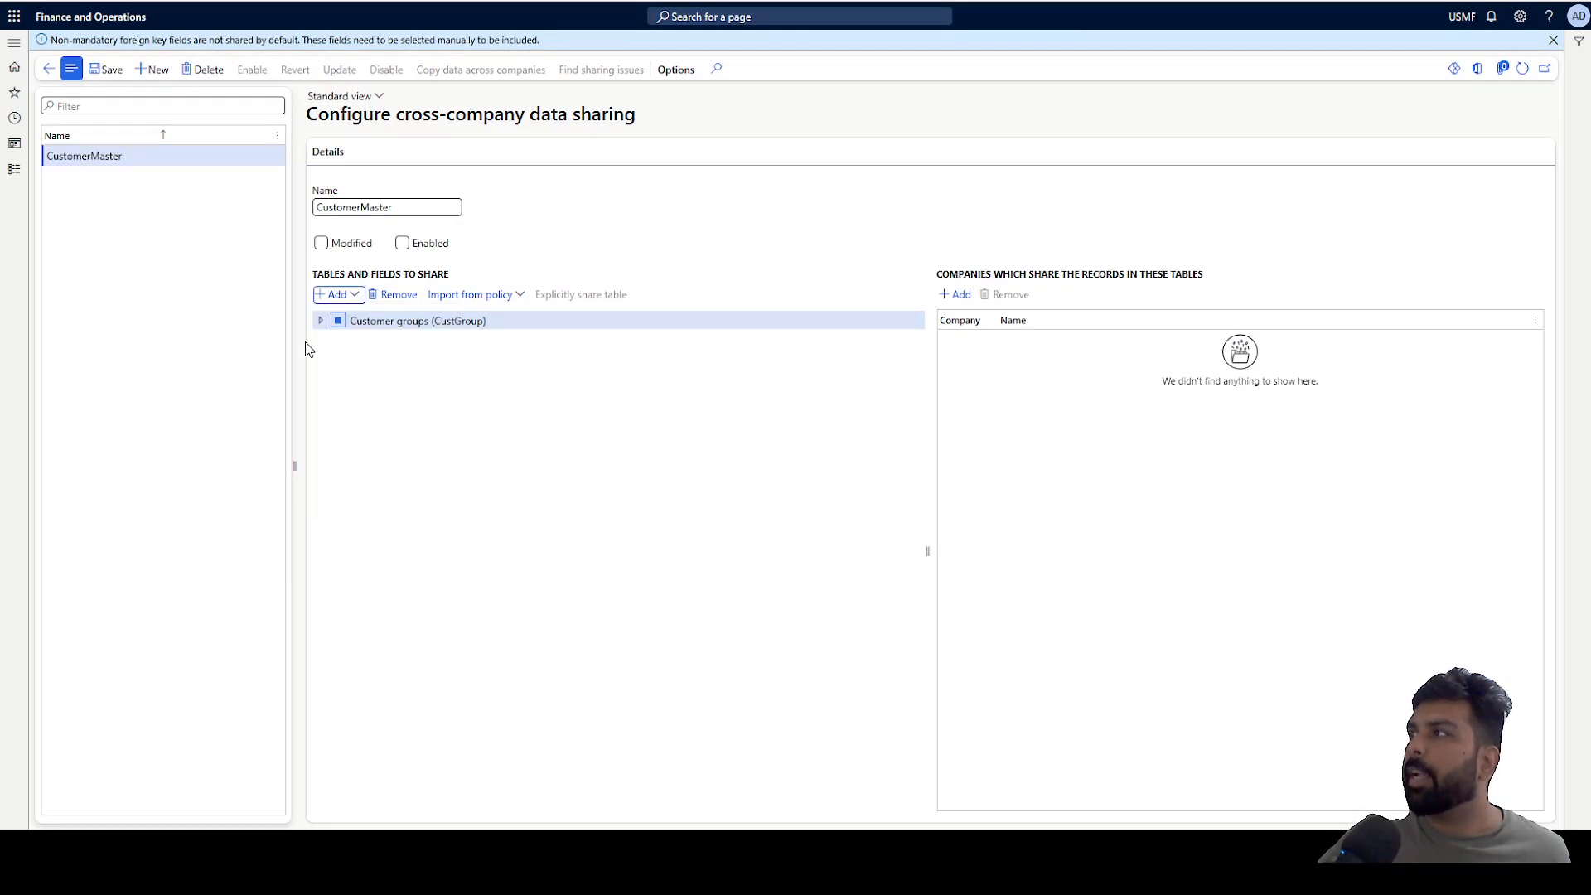
click(320, 322)
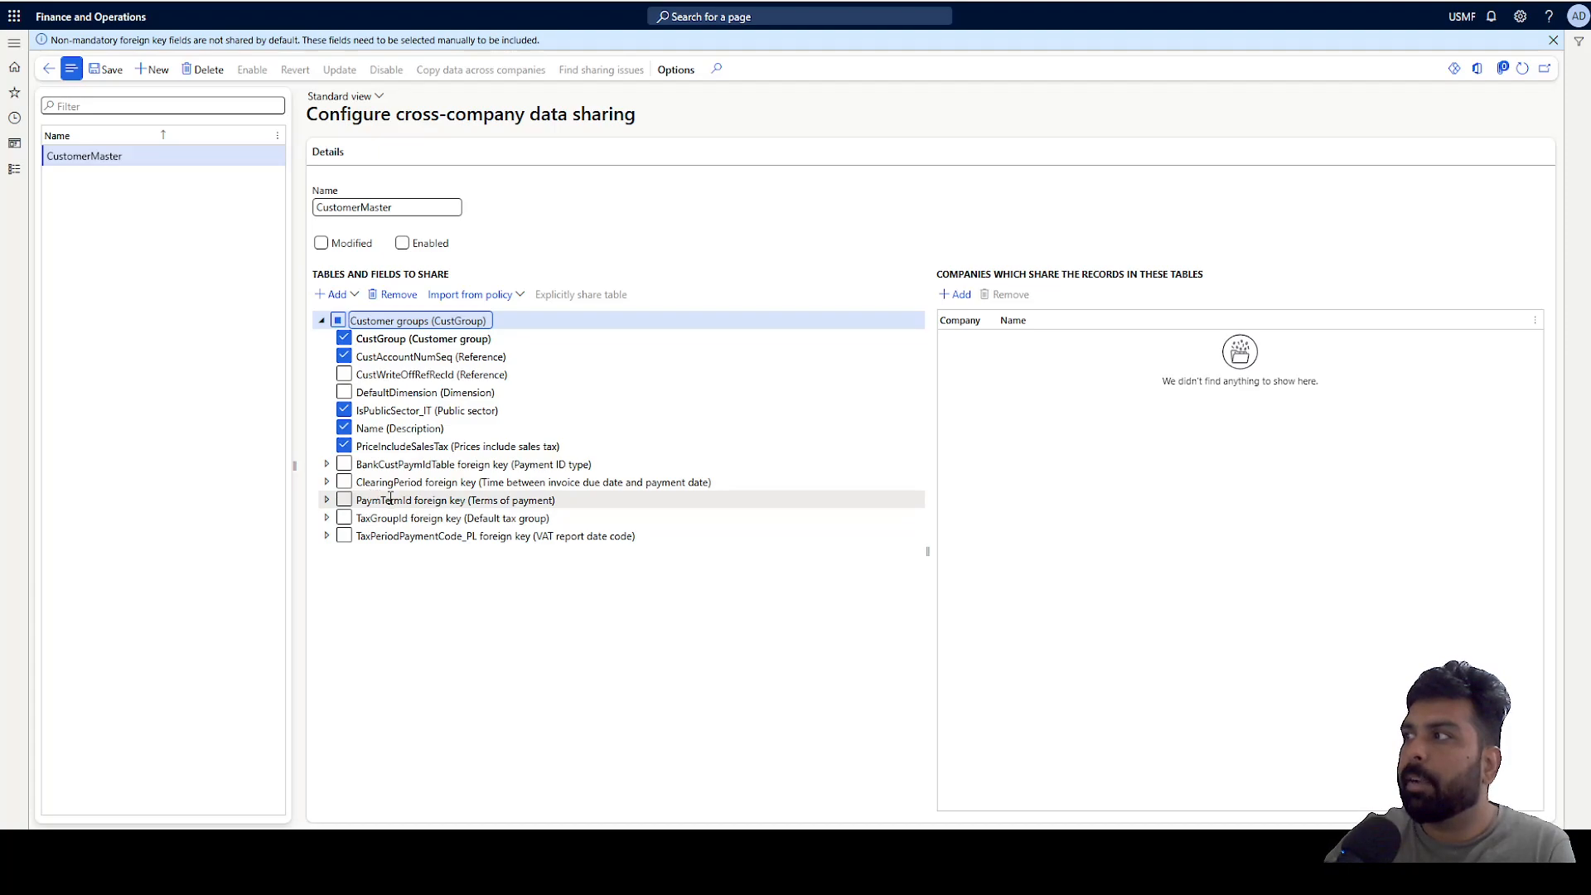
click(327, 501)
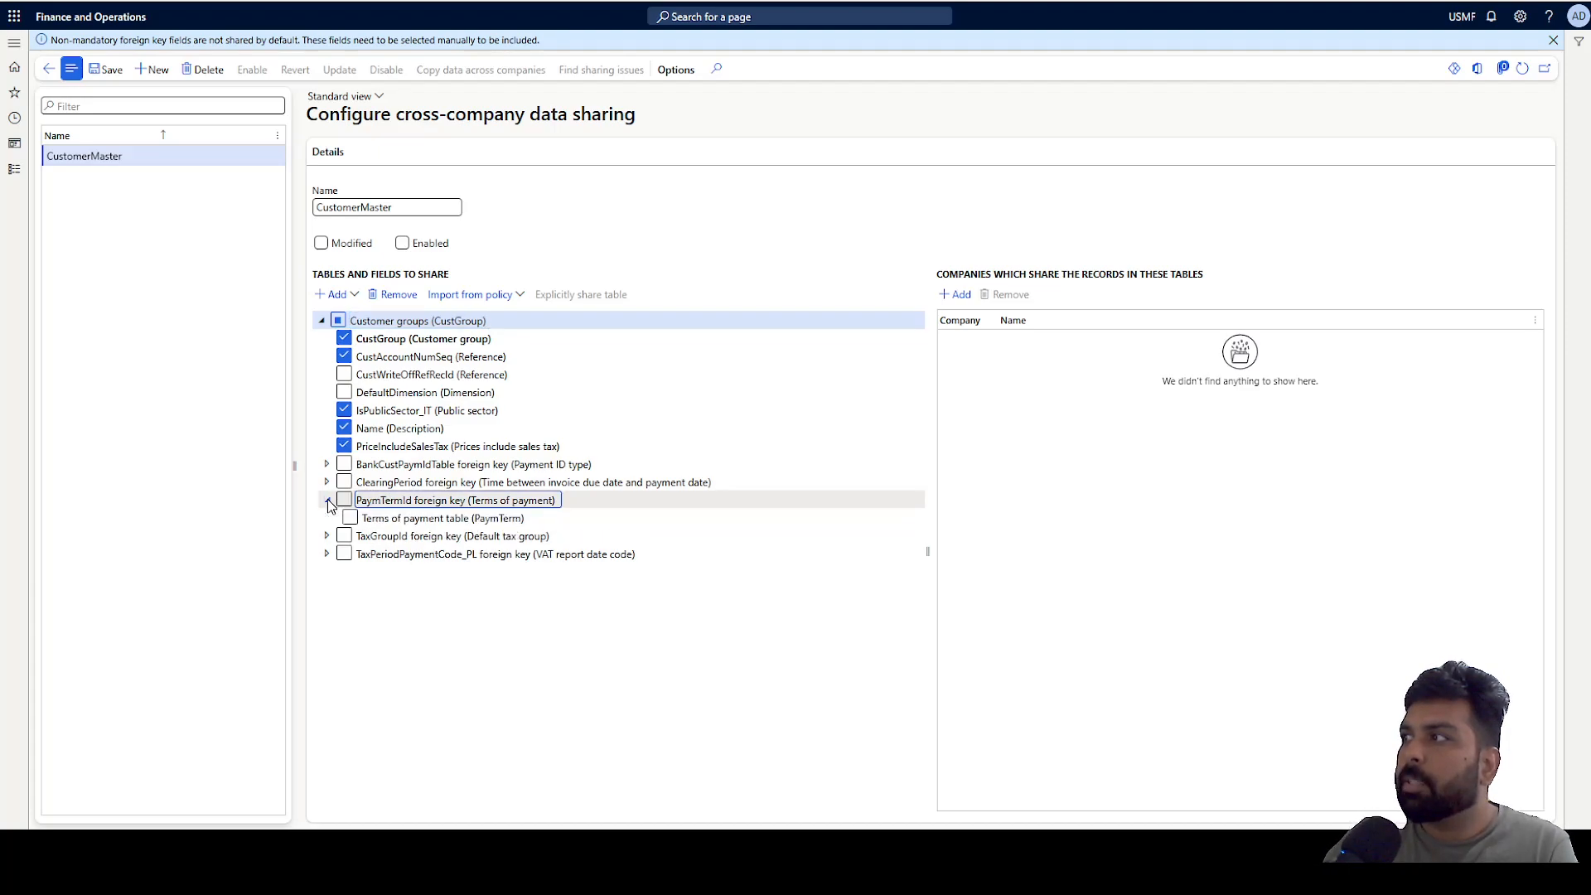
click(327, 500)
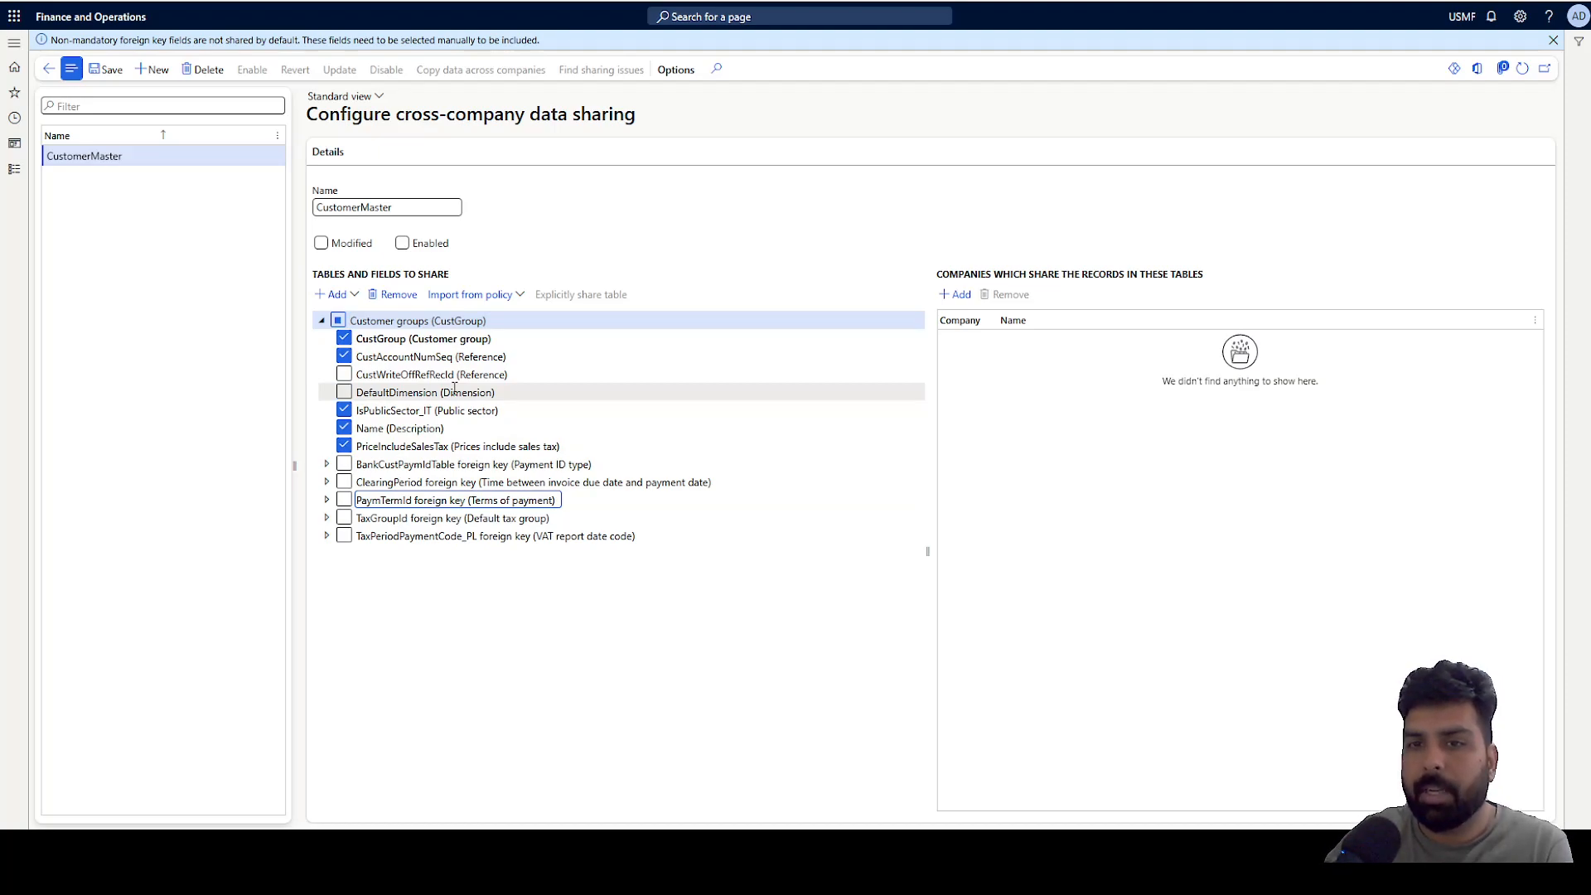
Add the CUSTTABLE table to the policy's tables and fields to share.
click(343, 296)
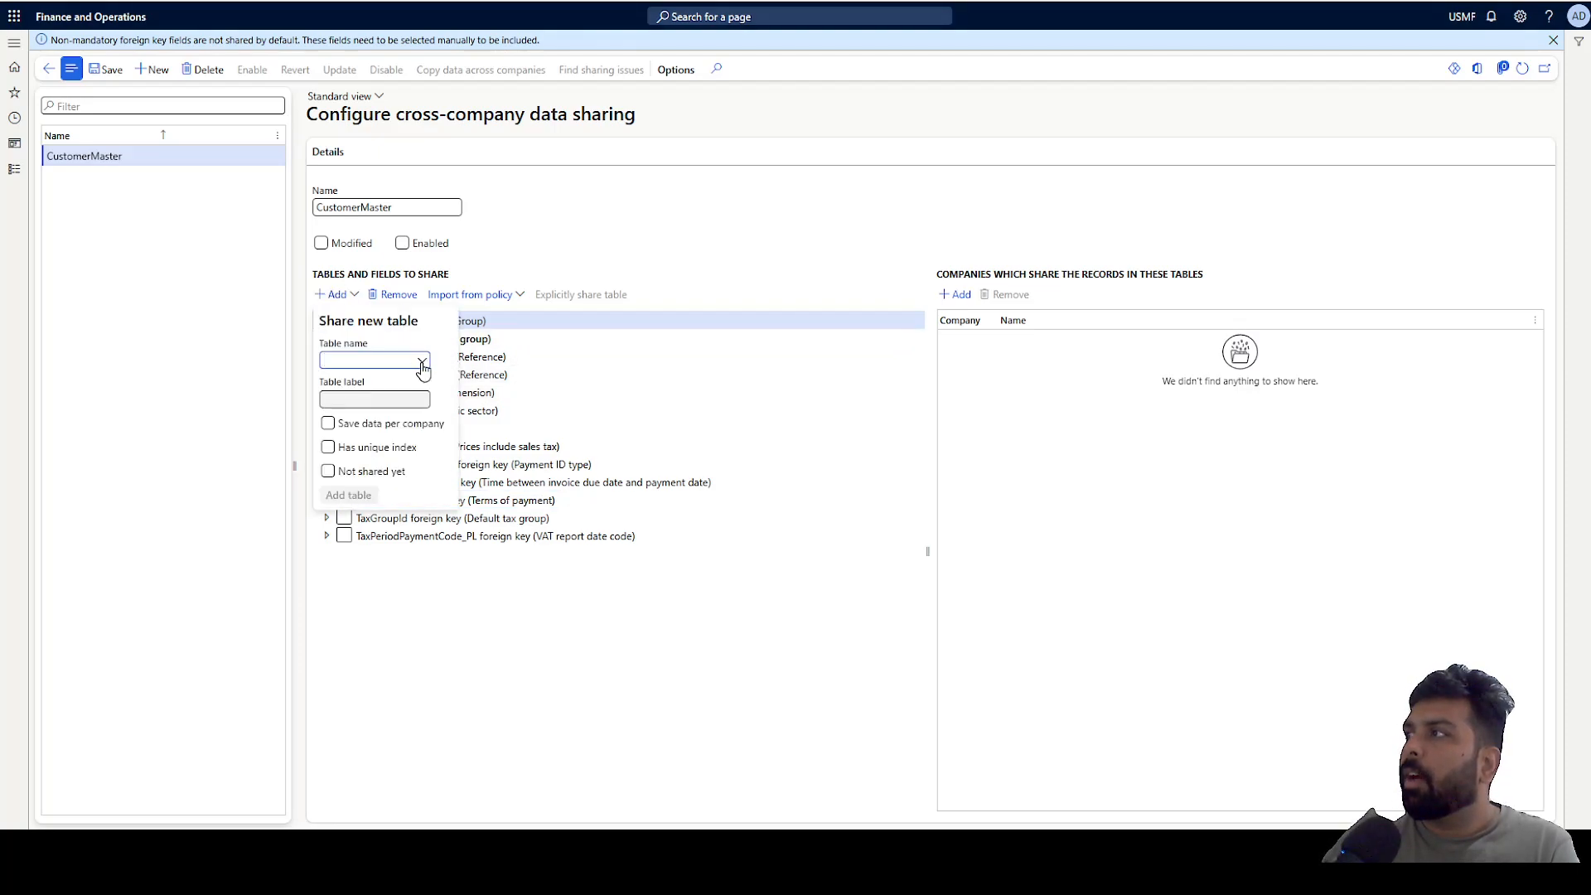
click(421, 362)
text(c)
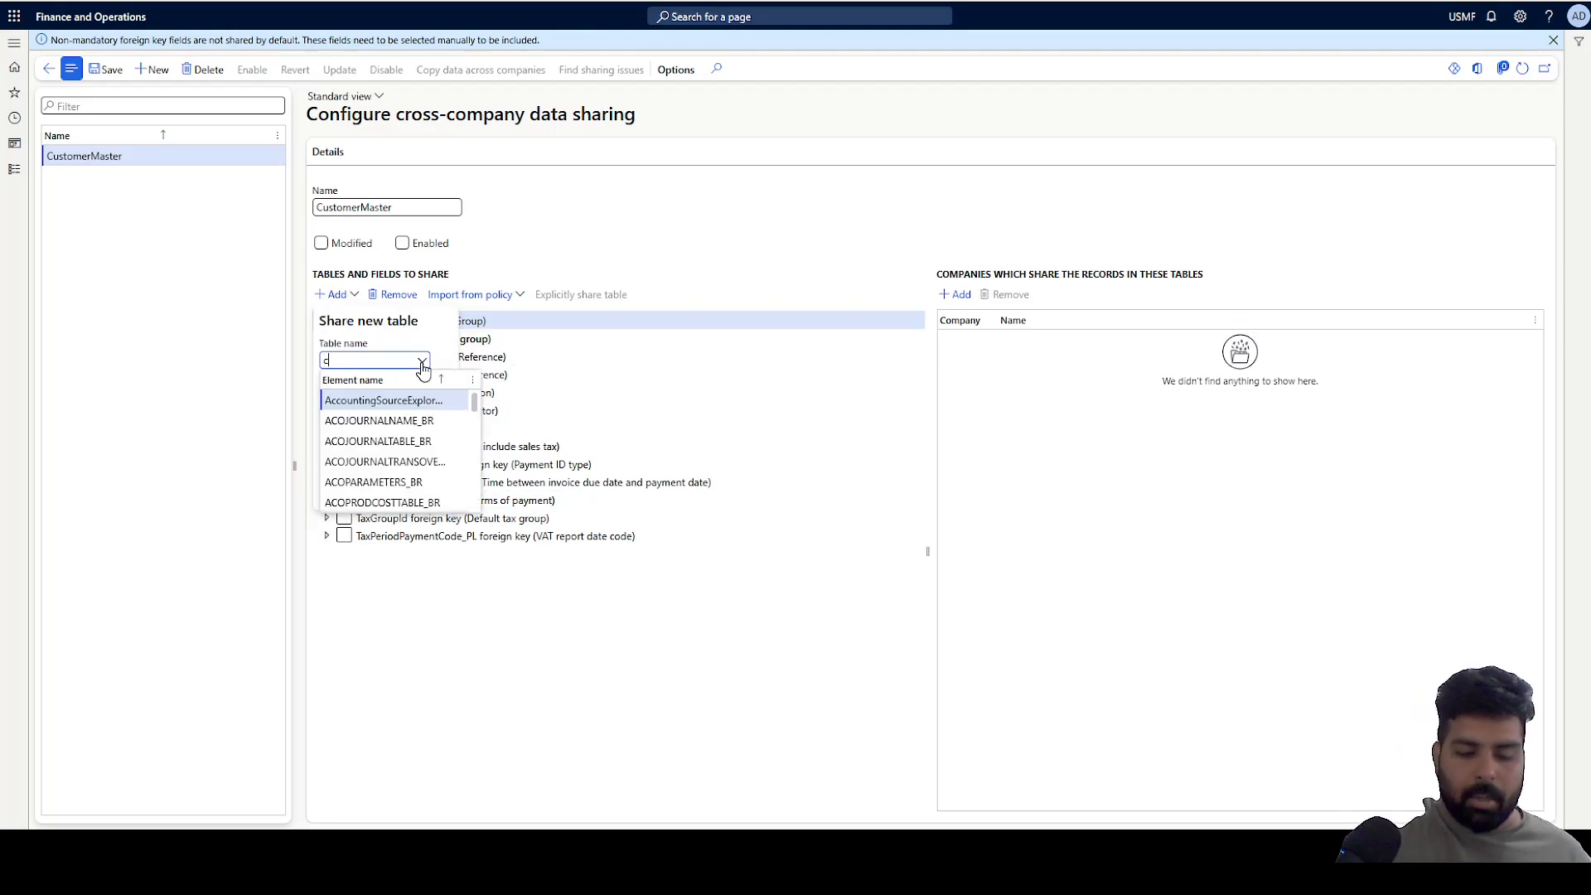
text(usttab)
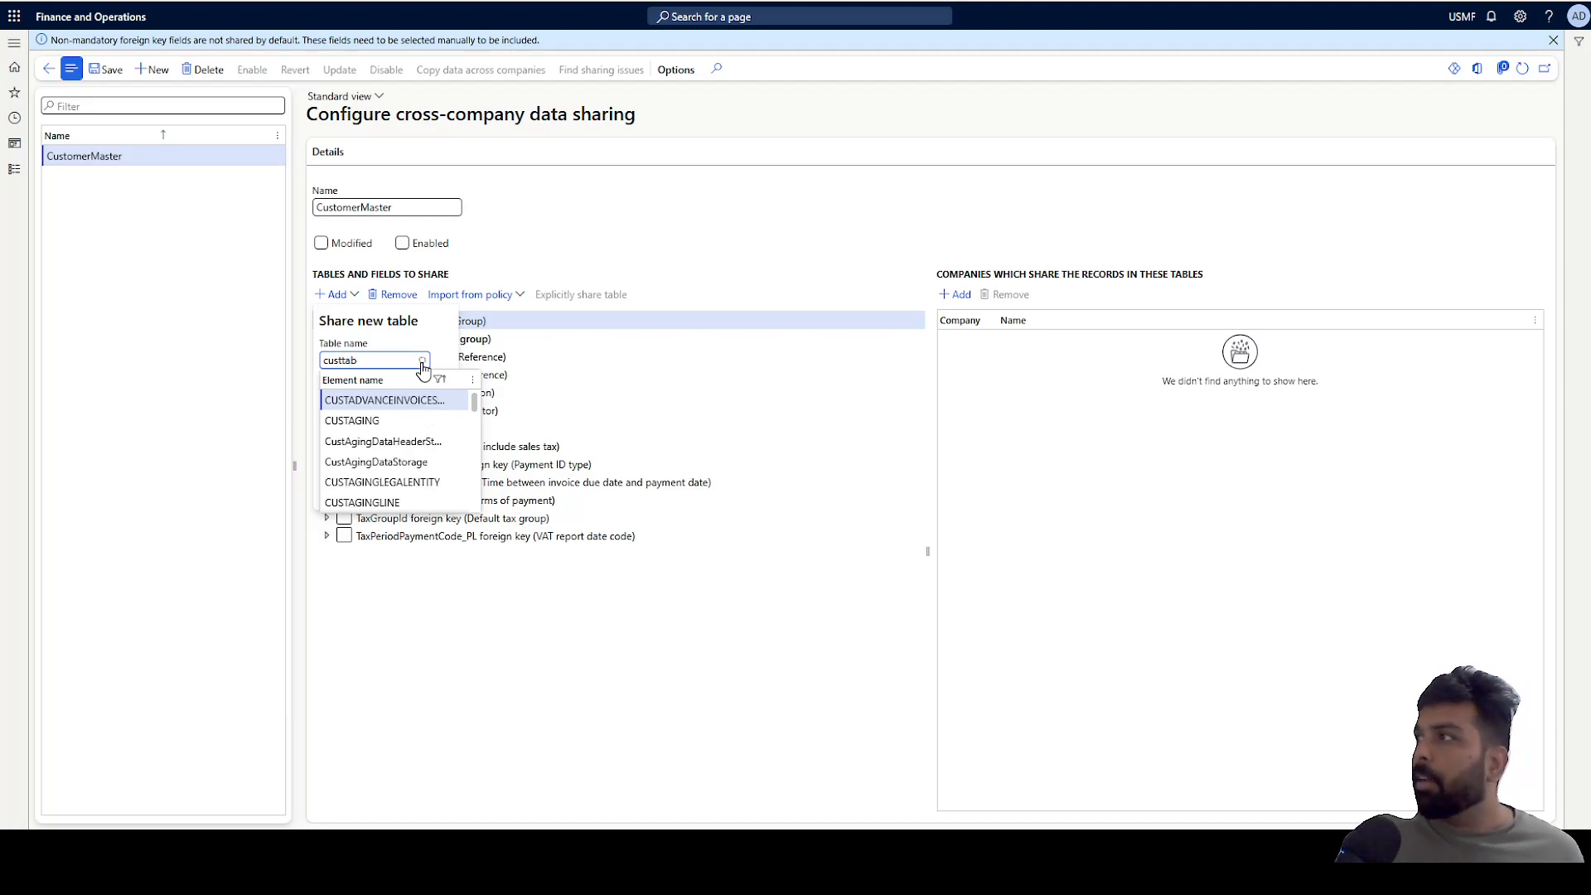
click(387, 401)
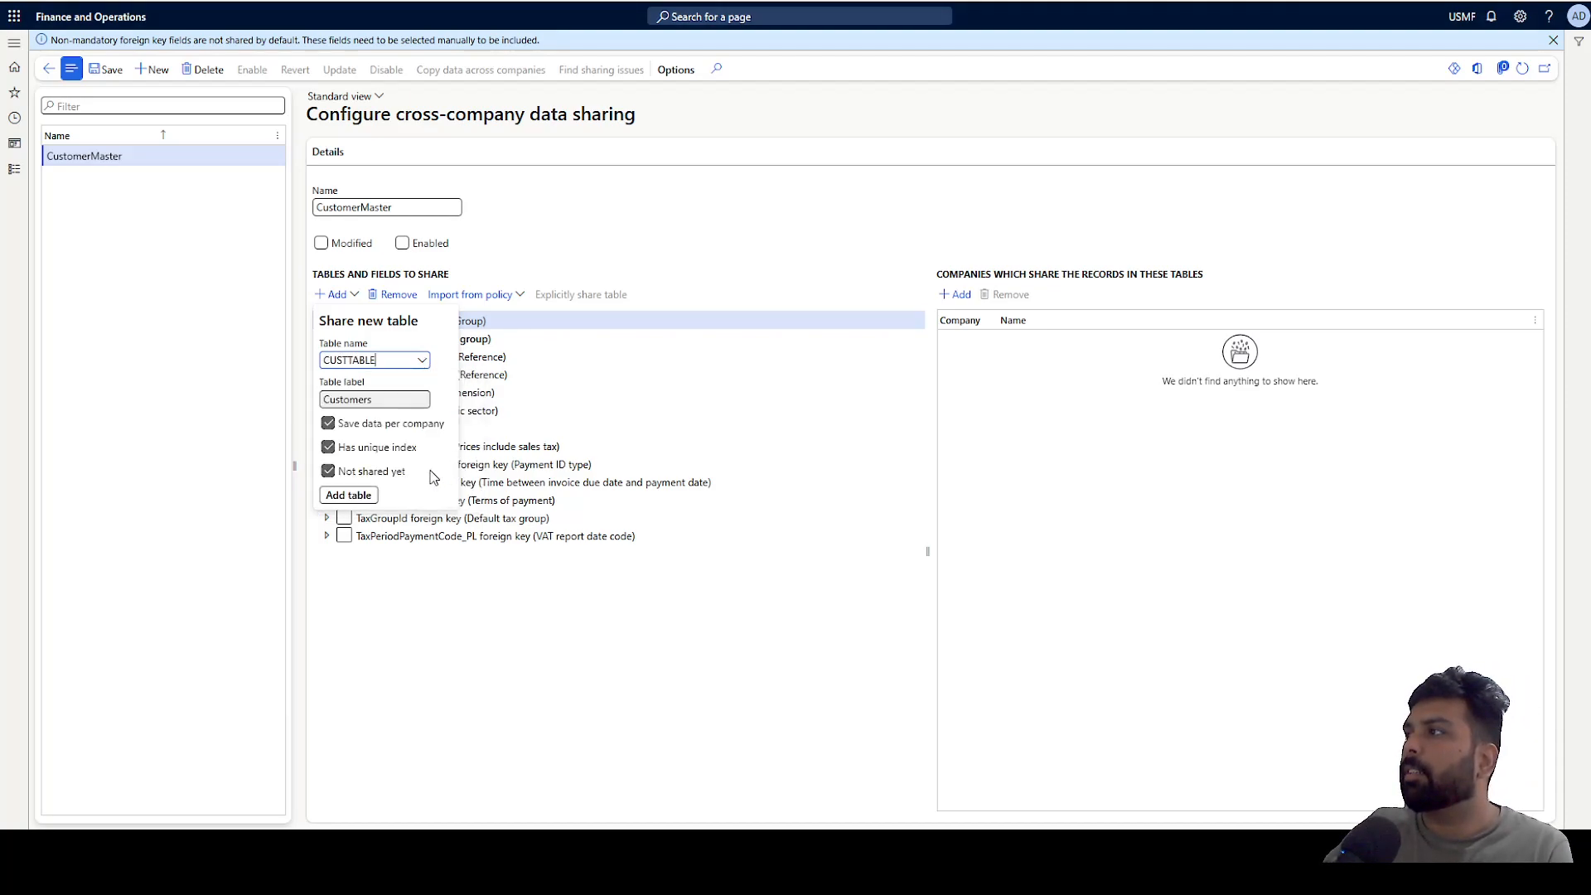
click(348, 495)
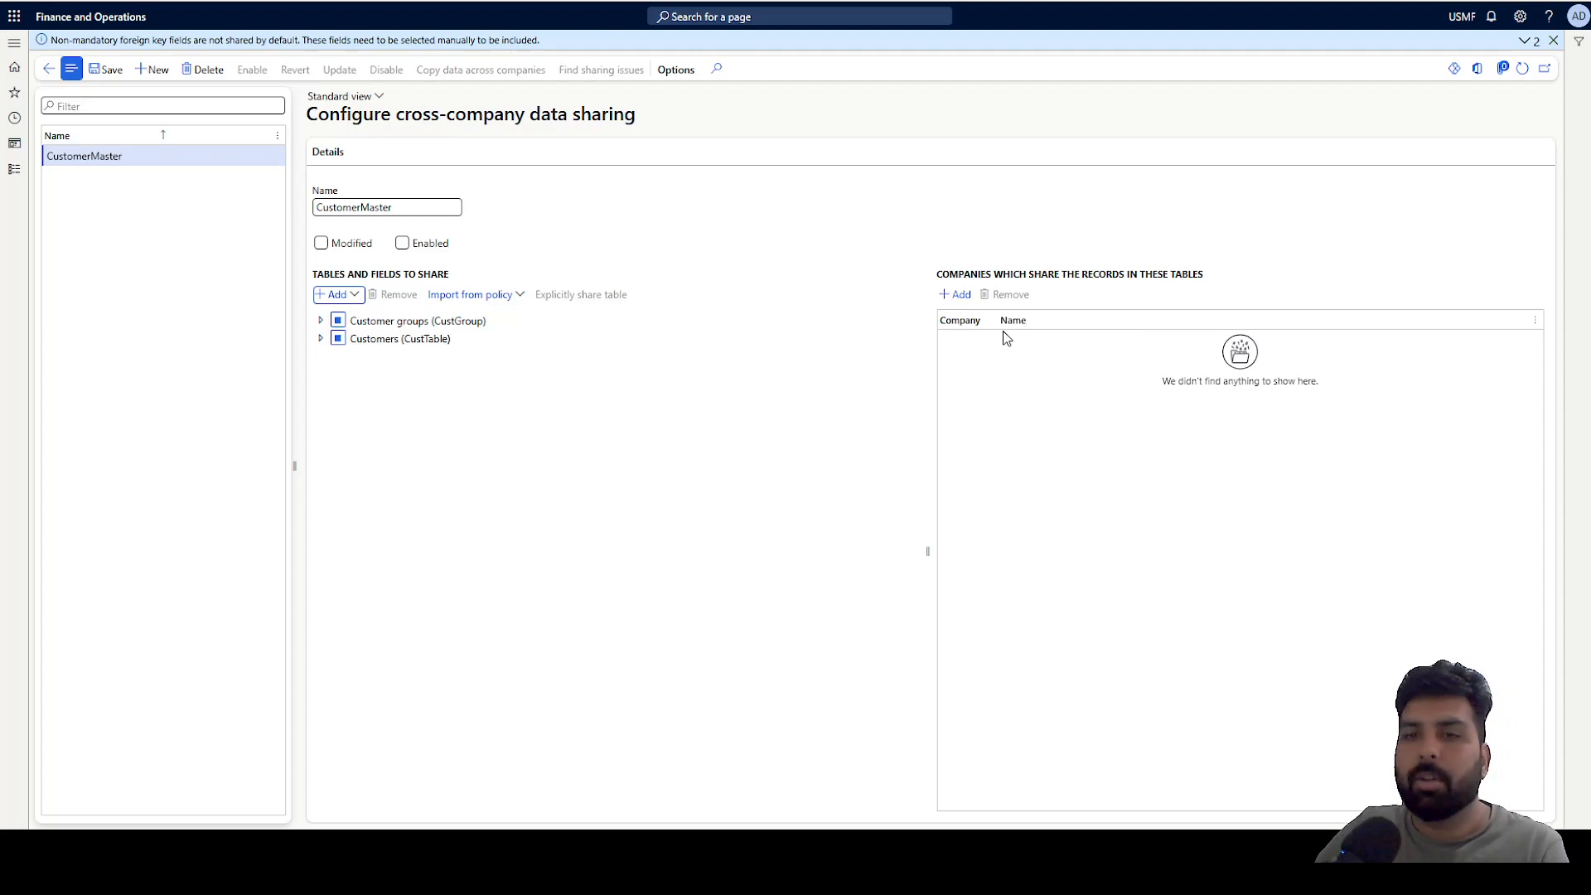
Add companies USMF and USSI to the companies sharing the records in these tables.
click(960, 296)
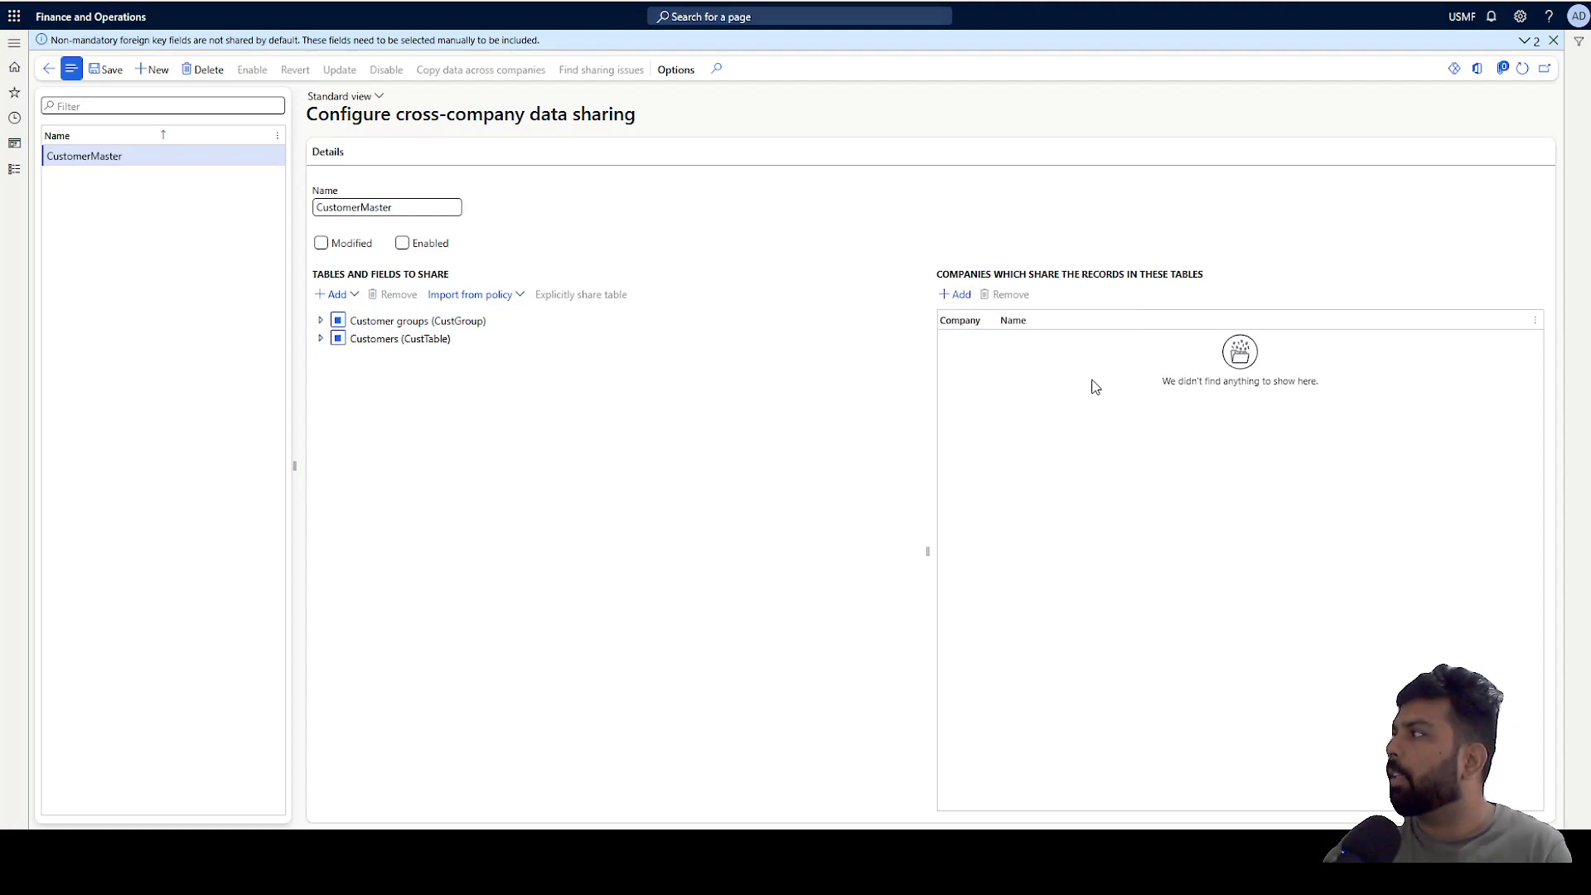
text(usmf)
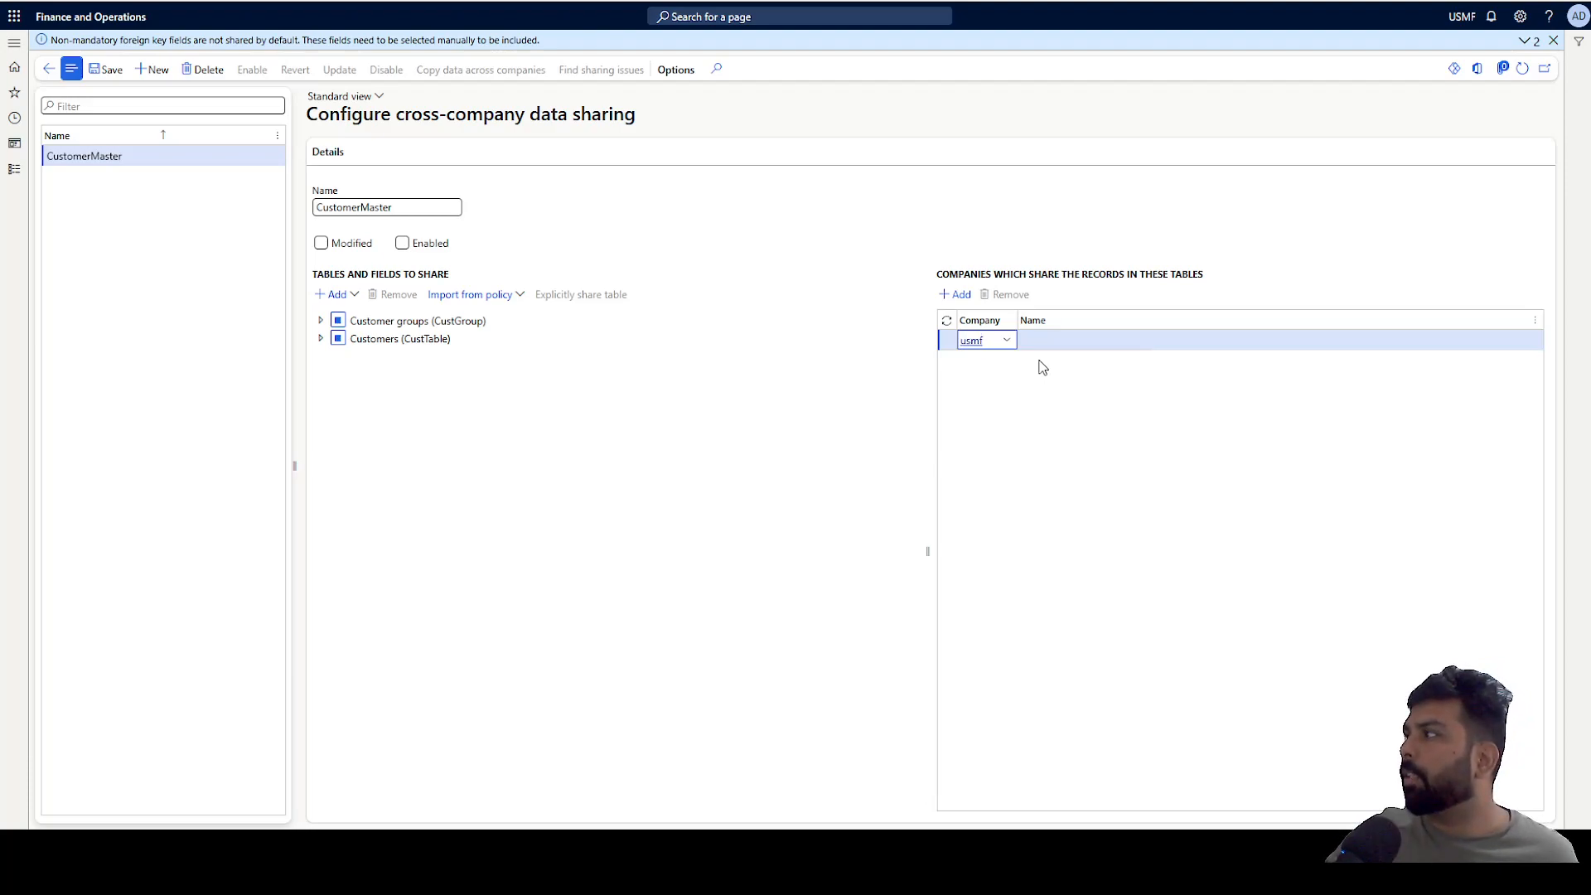
key(Tab)
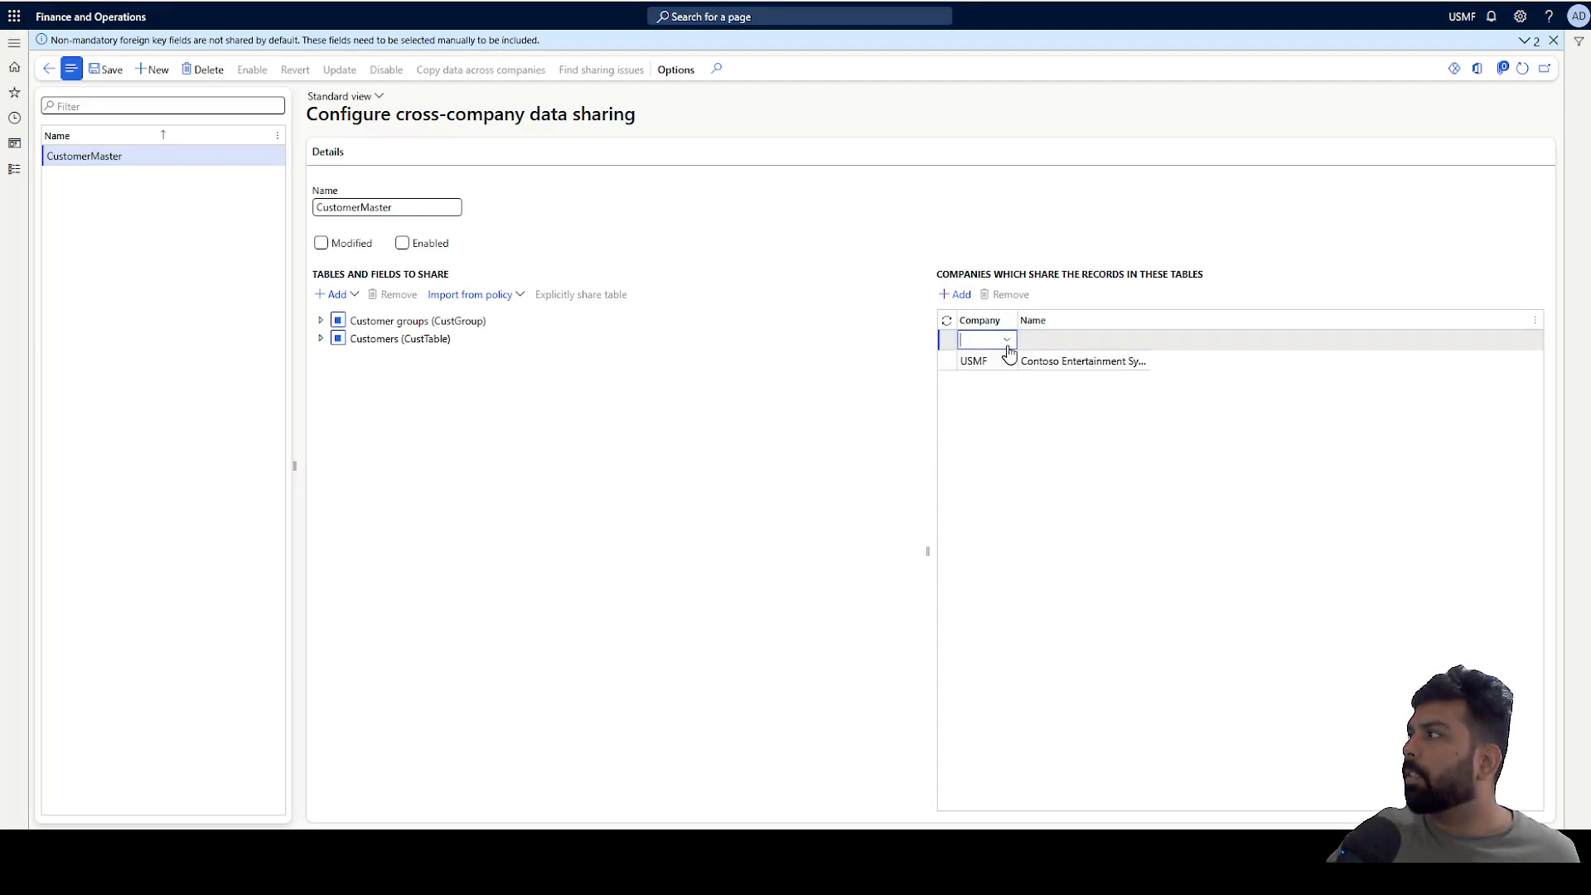
click(1006, 342)
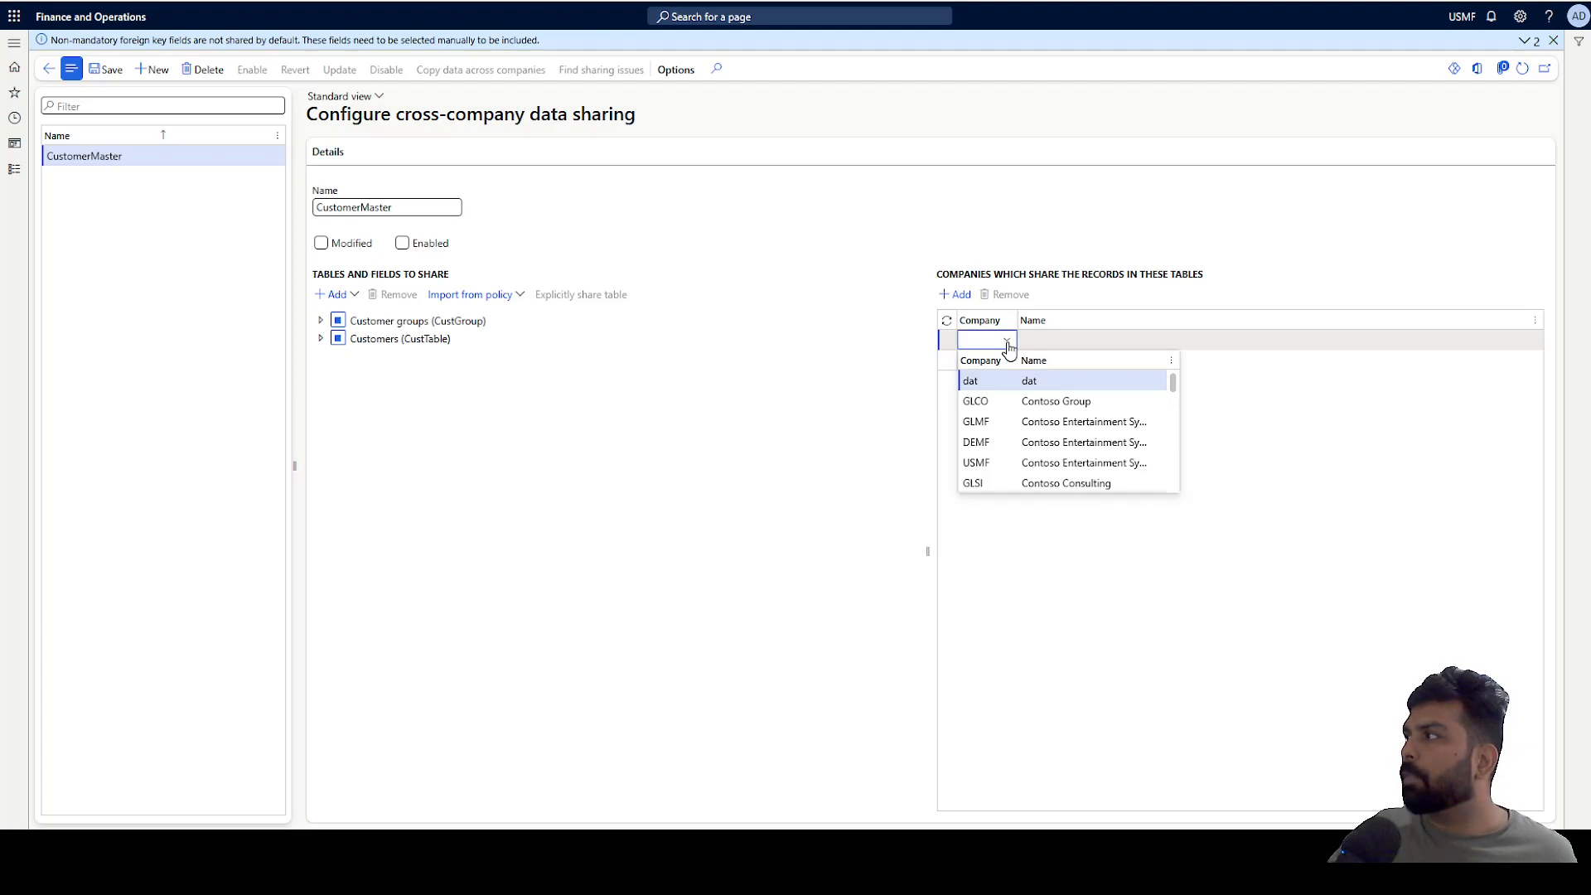
text(usm)
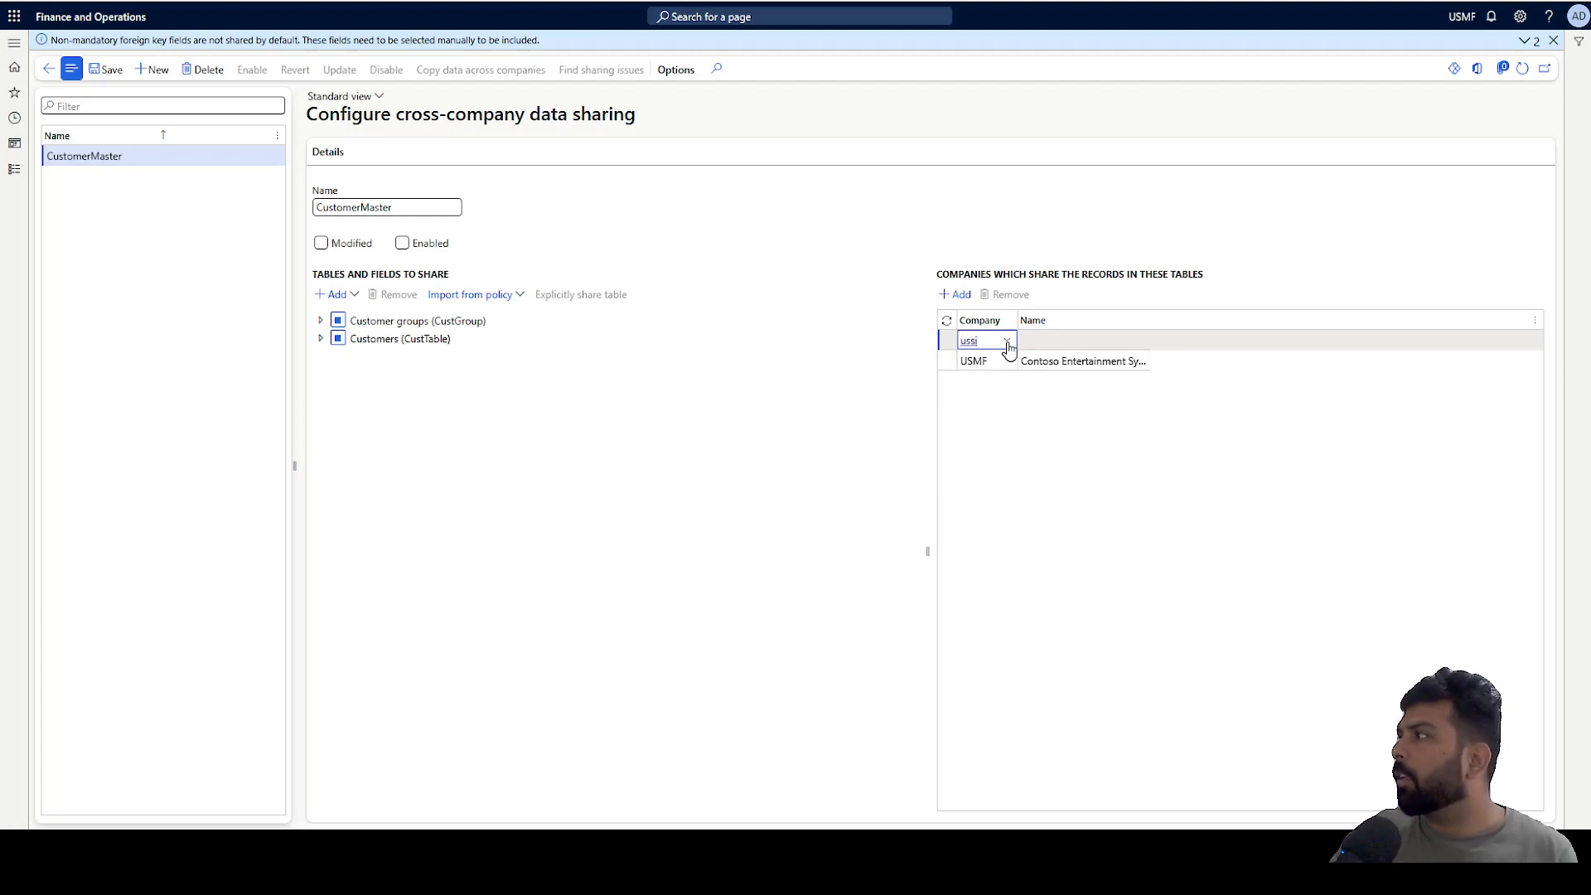
click(1006, 342)
click(1013, 382)
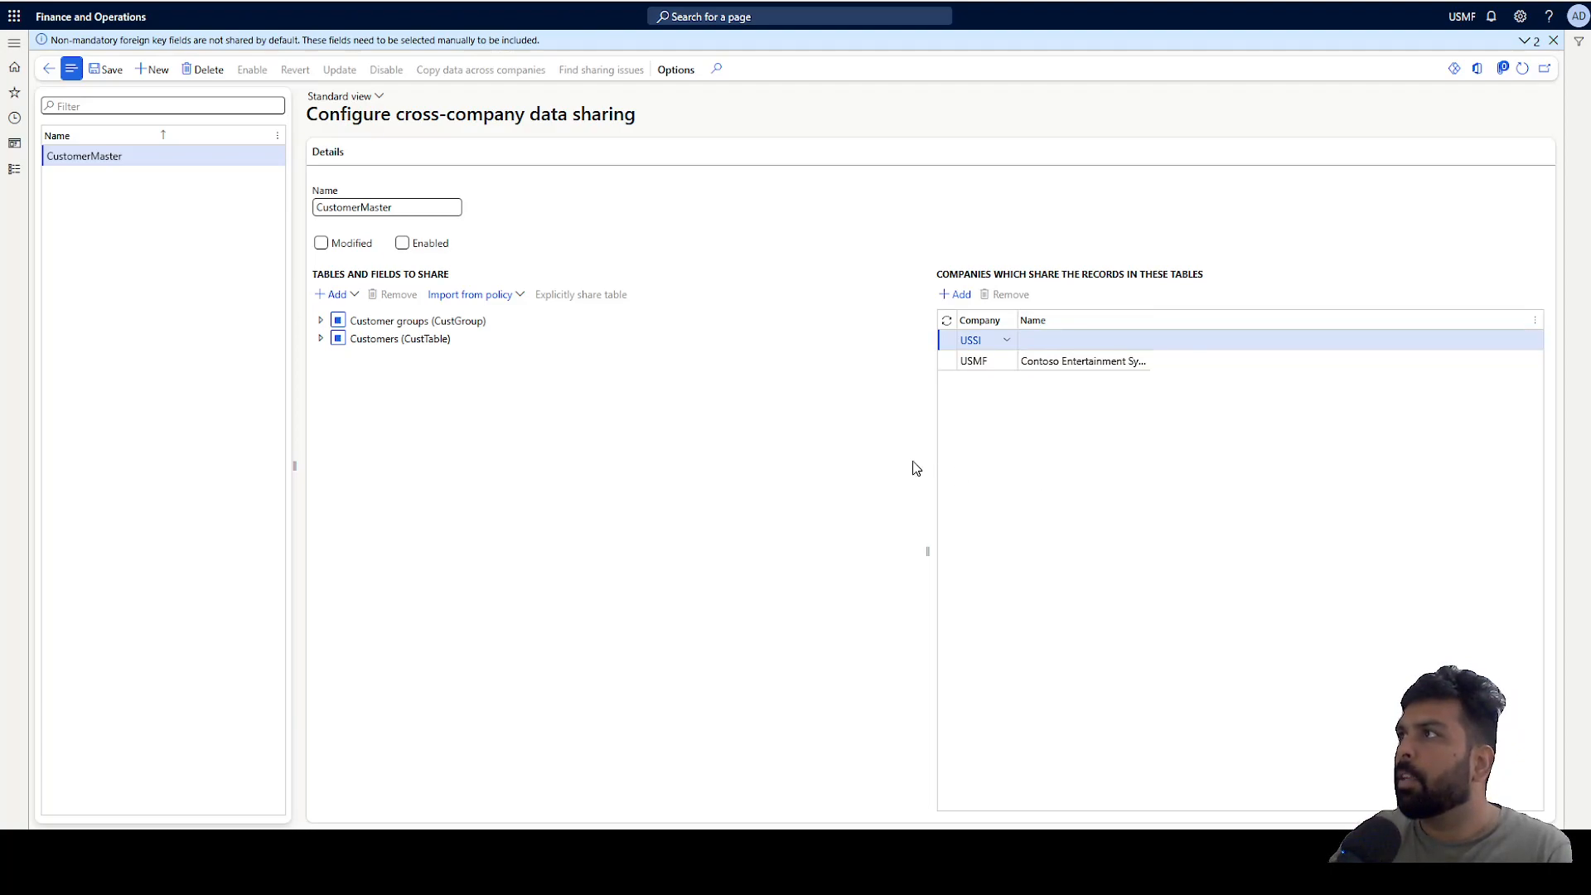
Save the policy and enable it, confirming the prompt to continue.
click(104, 74)
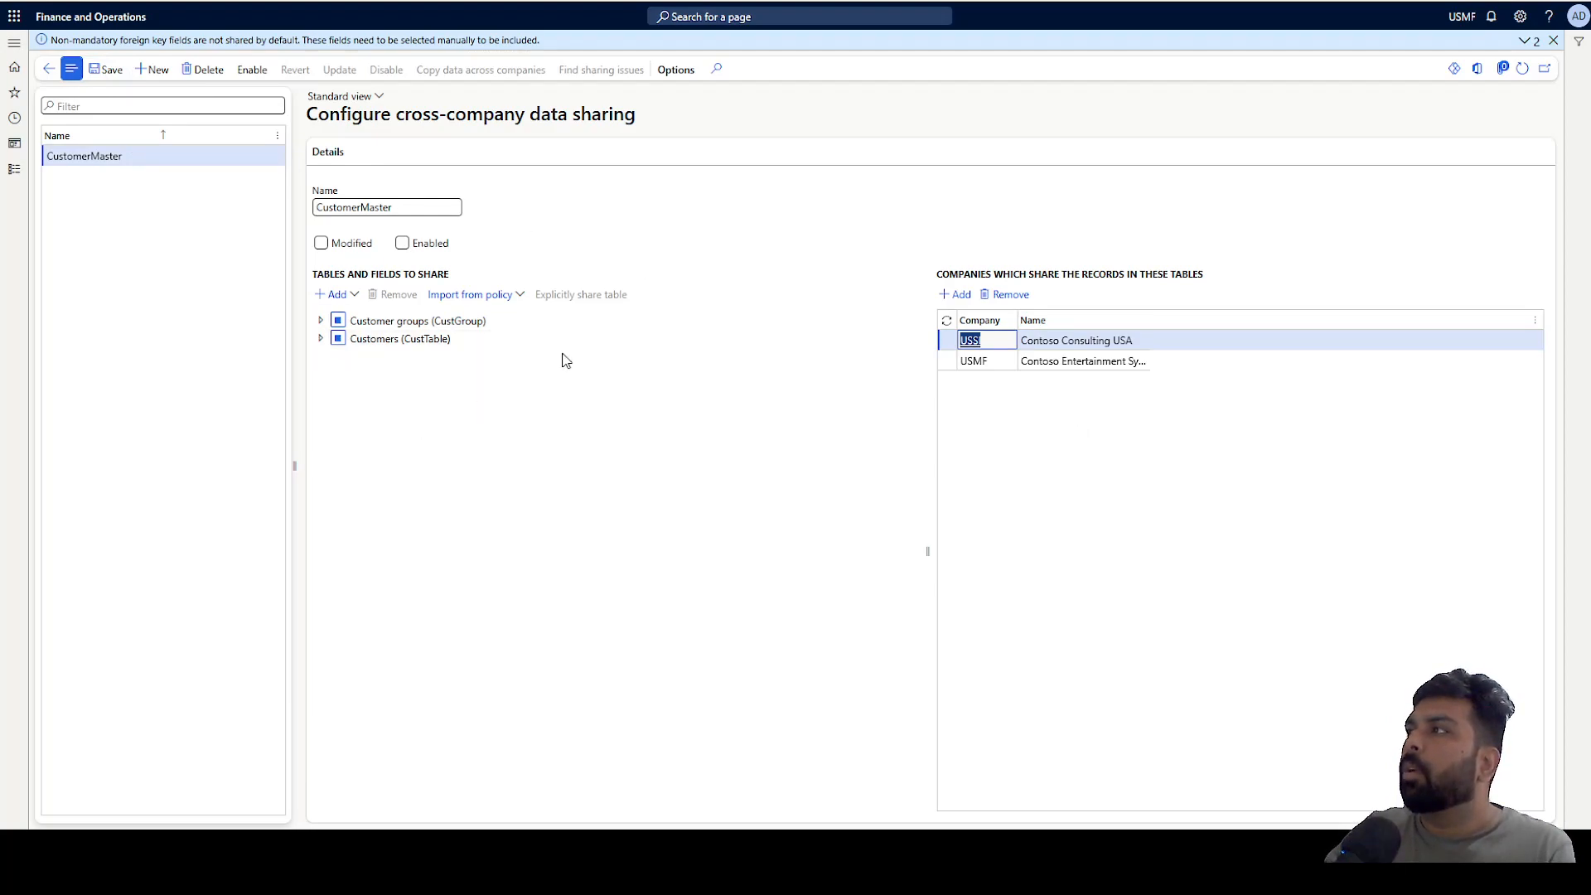
click(250, 71)
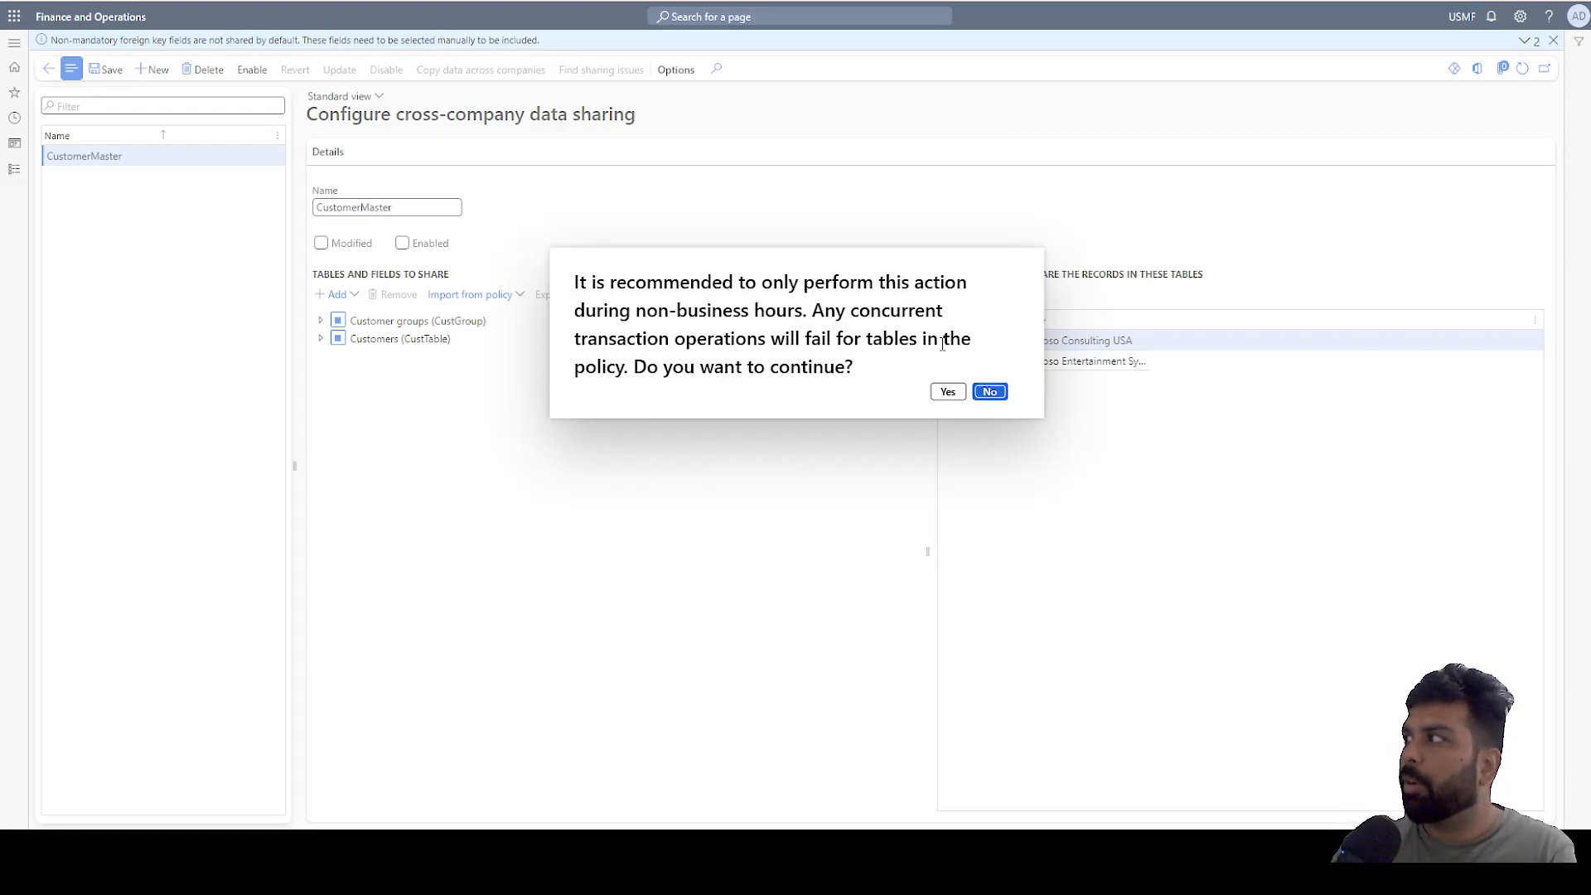
click(947, 393)
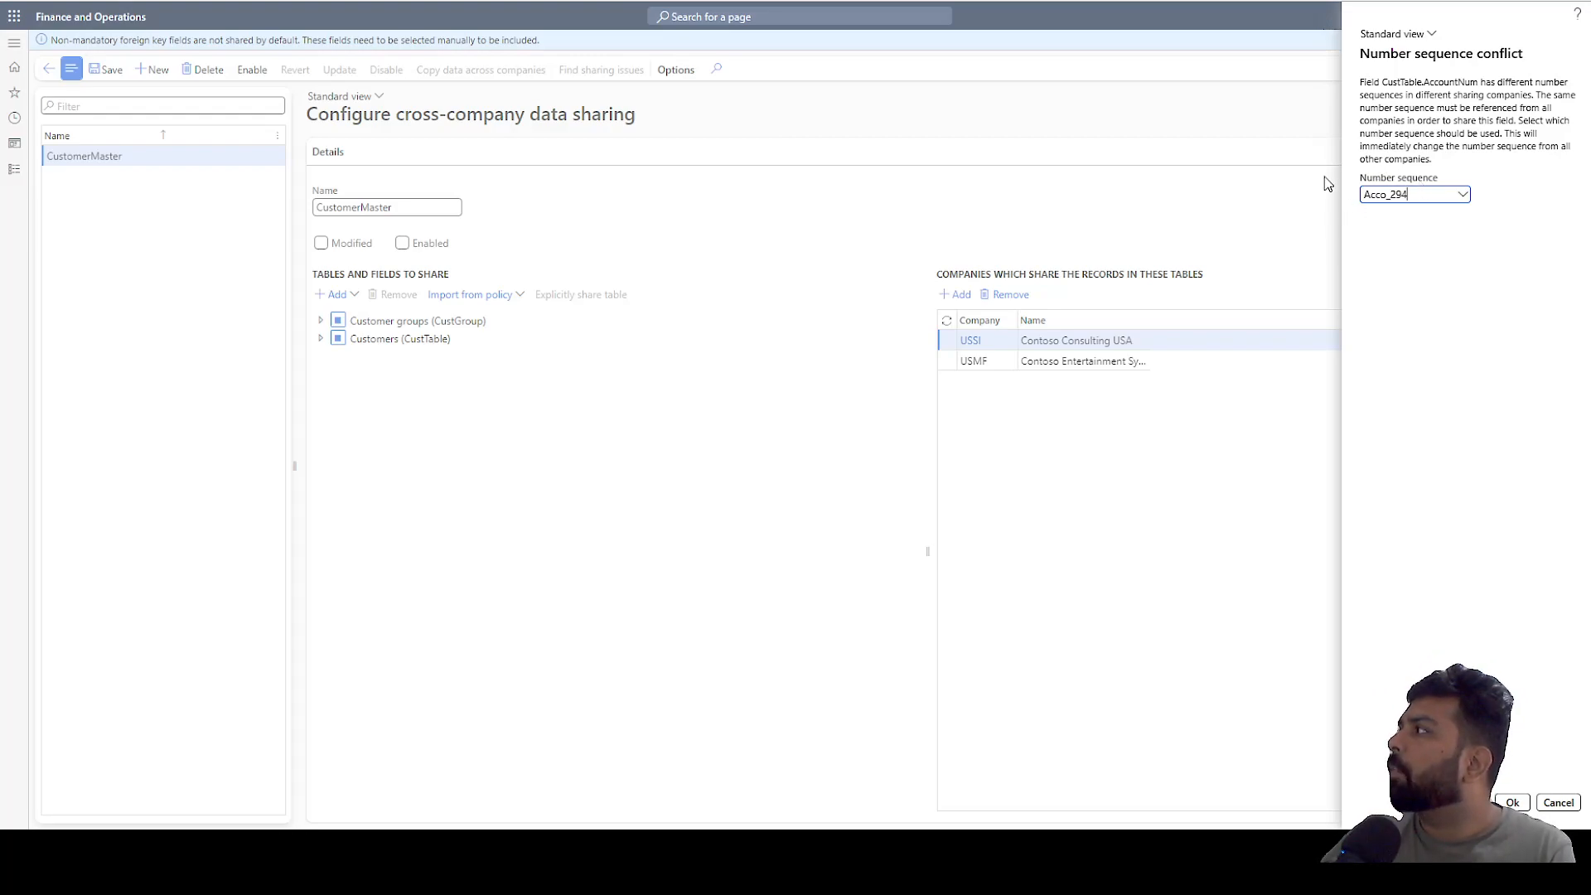
Try to resolve the customer account number sequence conflict with Acco_294 and close the notification.
click(1510, 803)
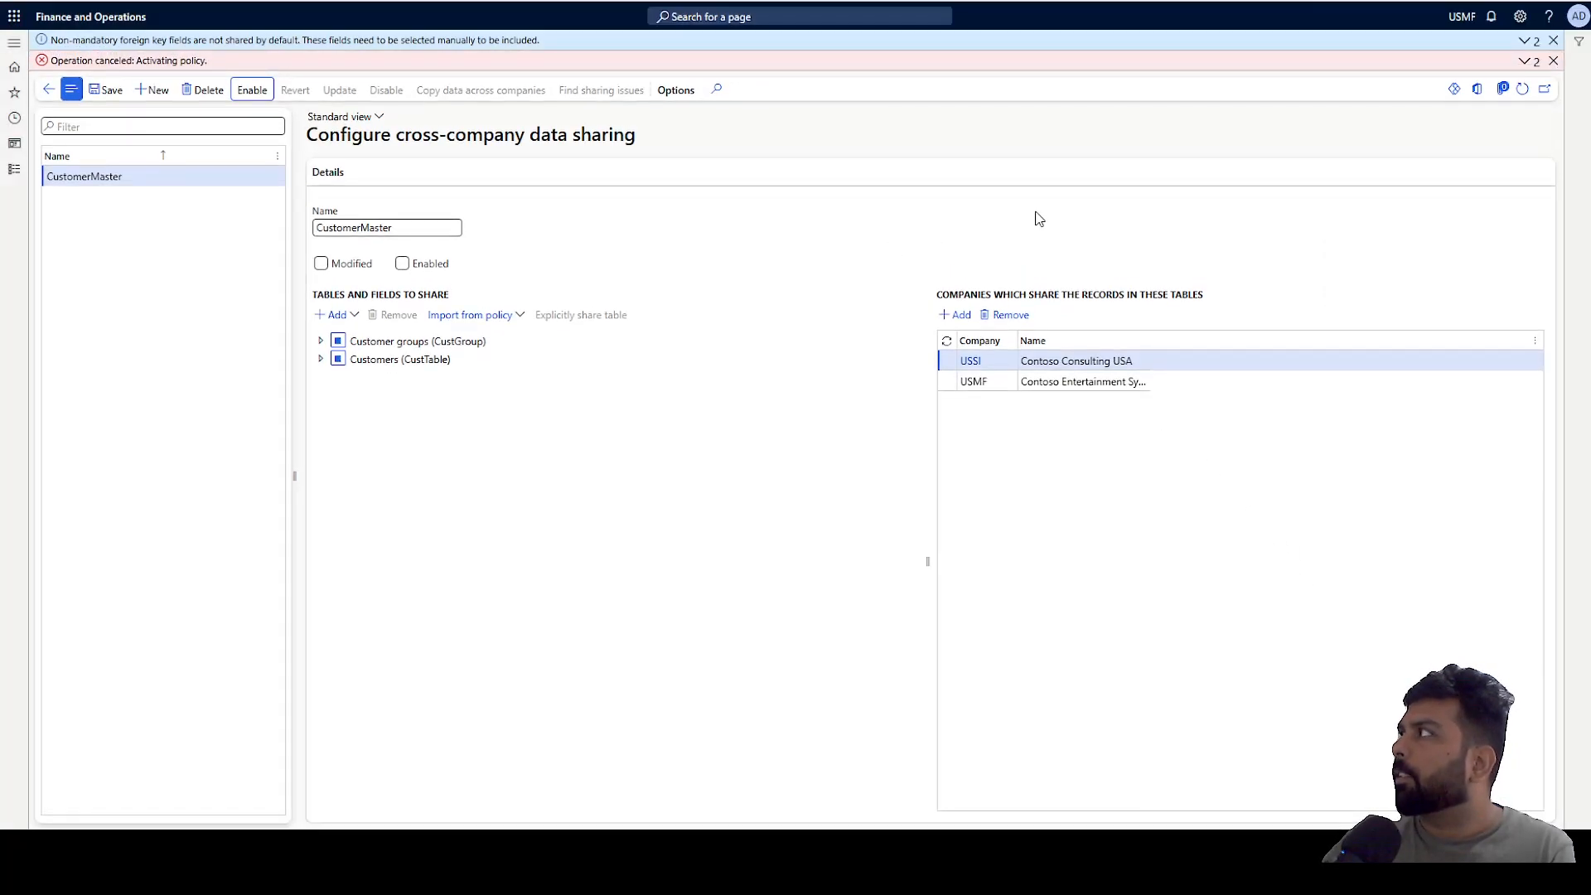
click(1524, 62)
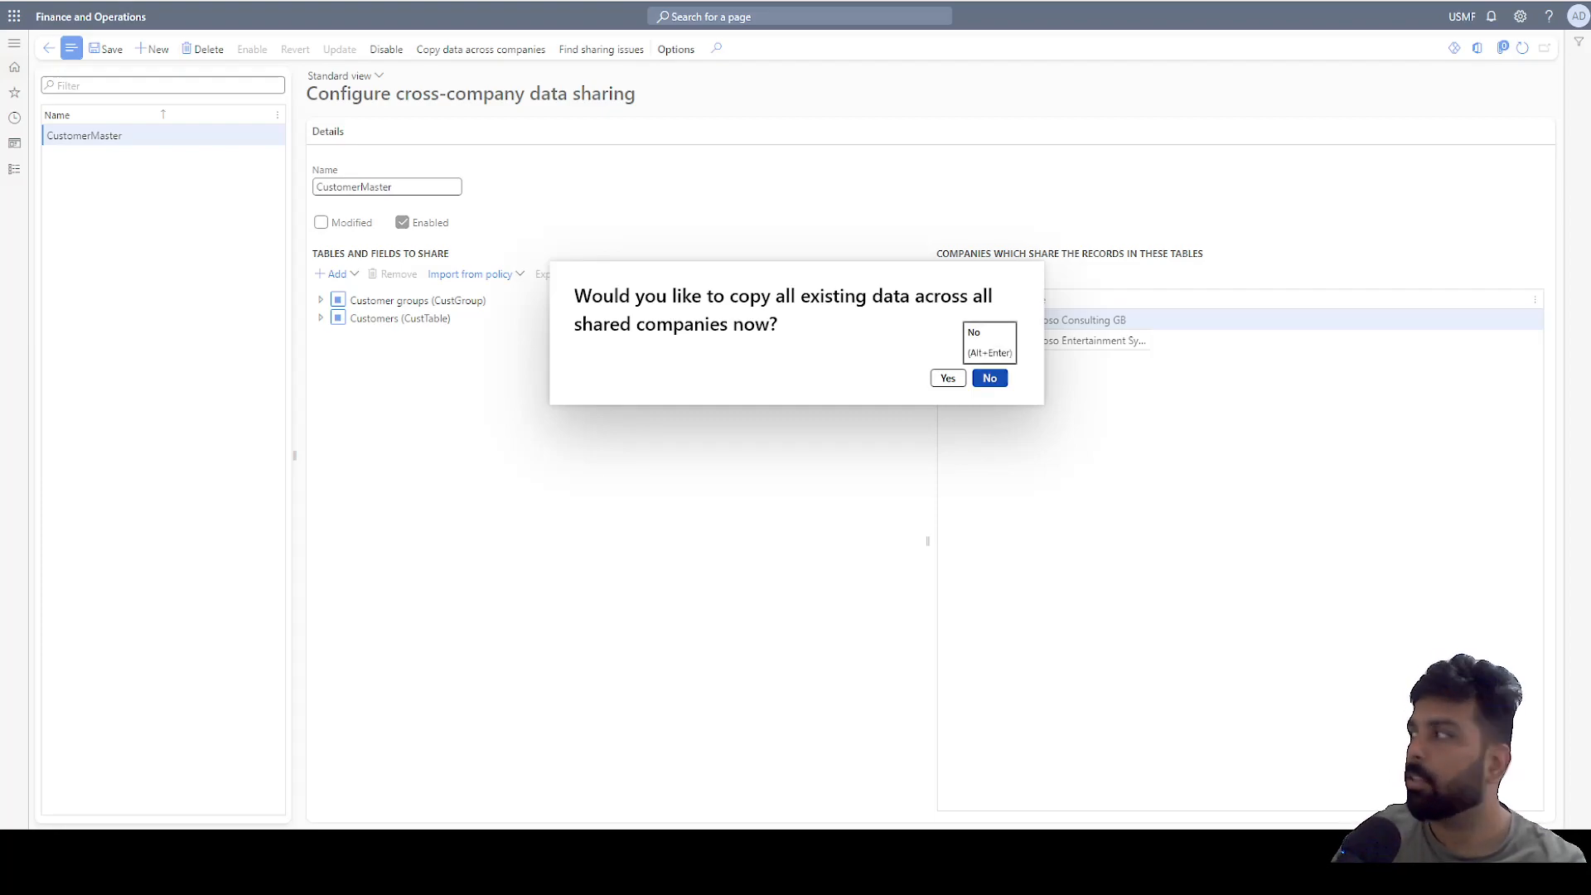
Decline copying existing data across the shared companies and save the enabled policy.
click(991, 380)
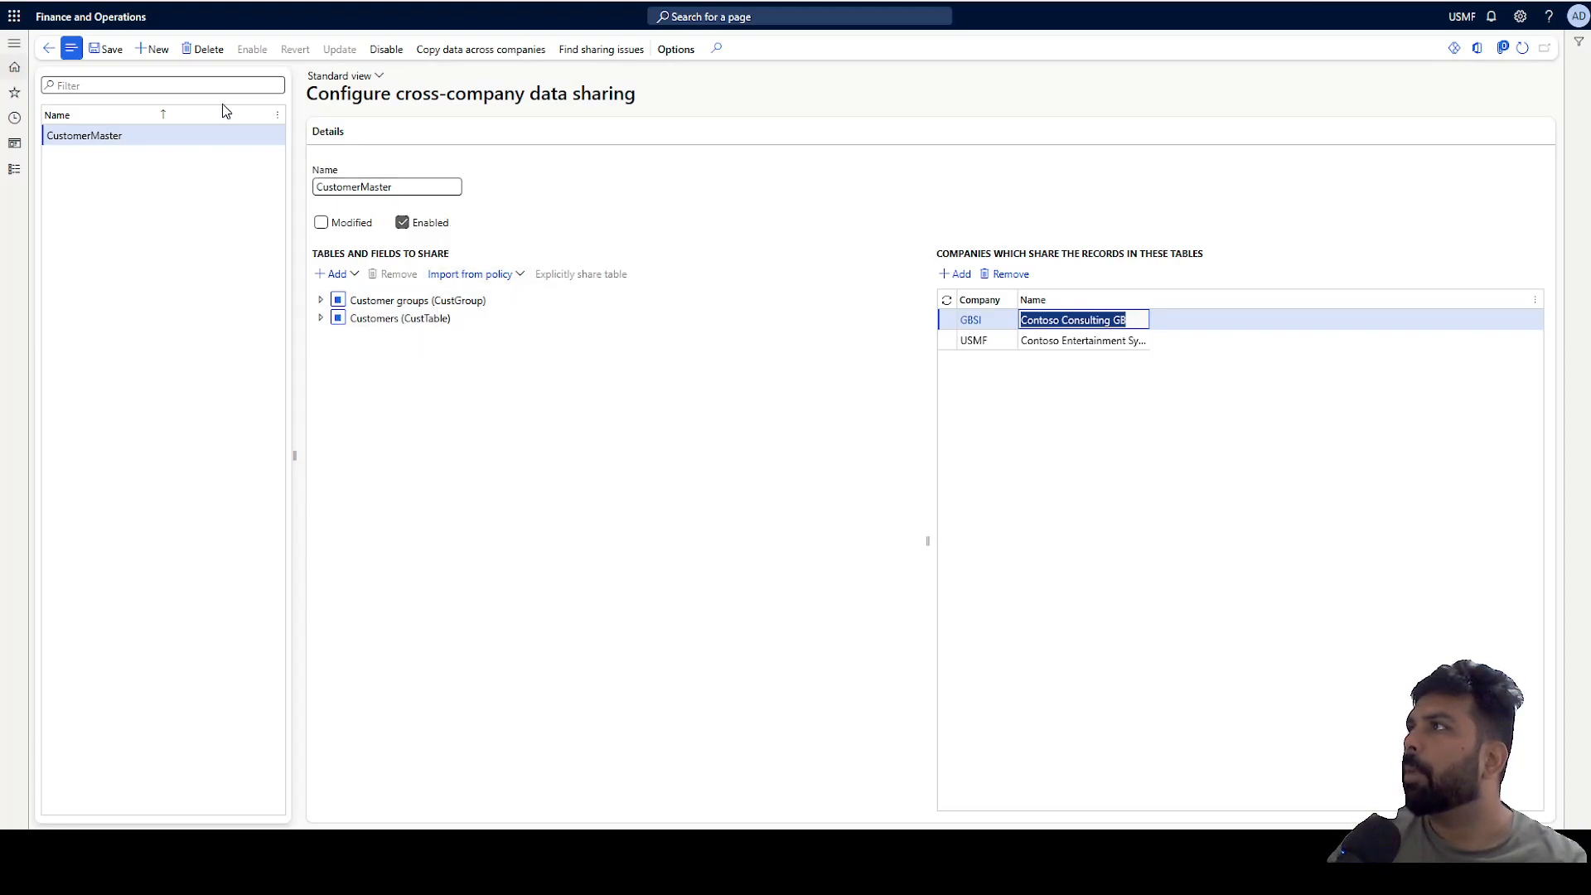
click(103, 49)
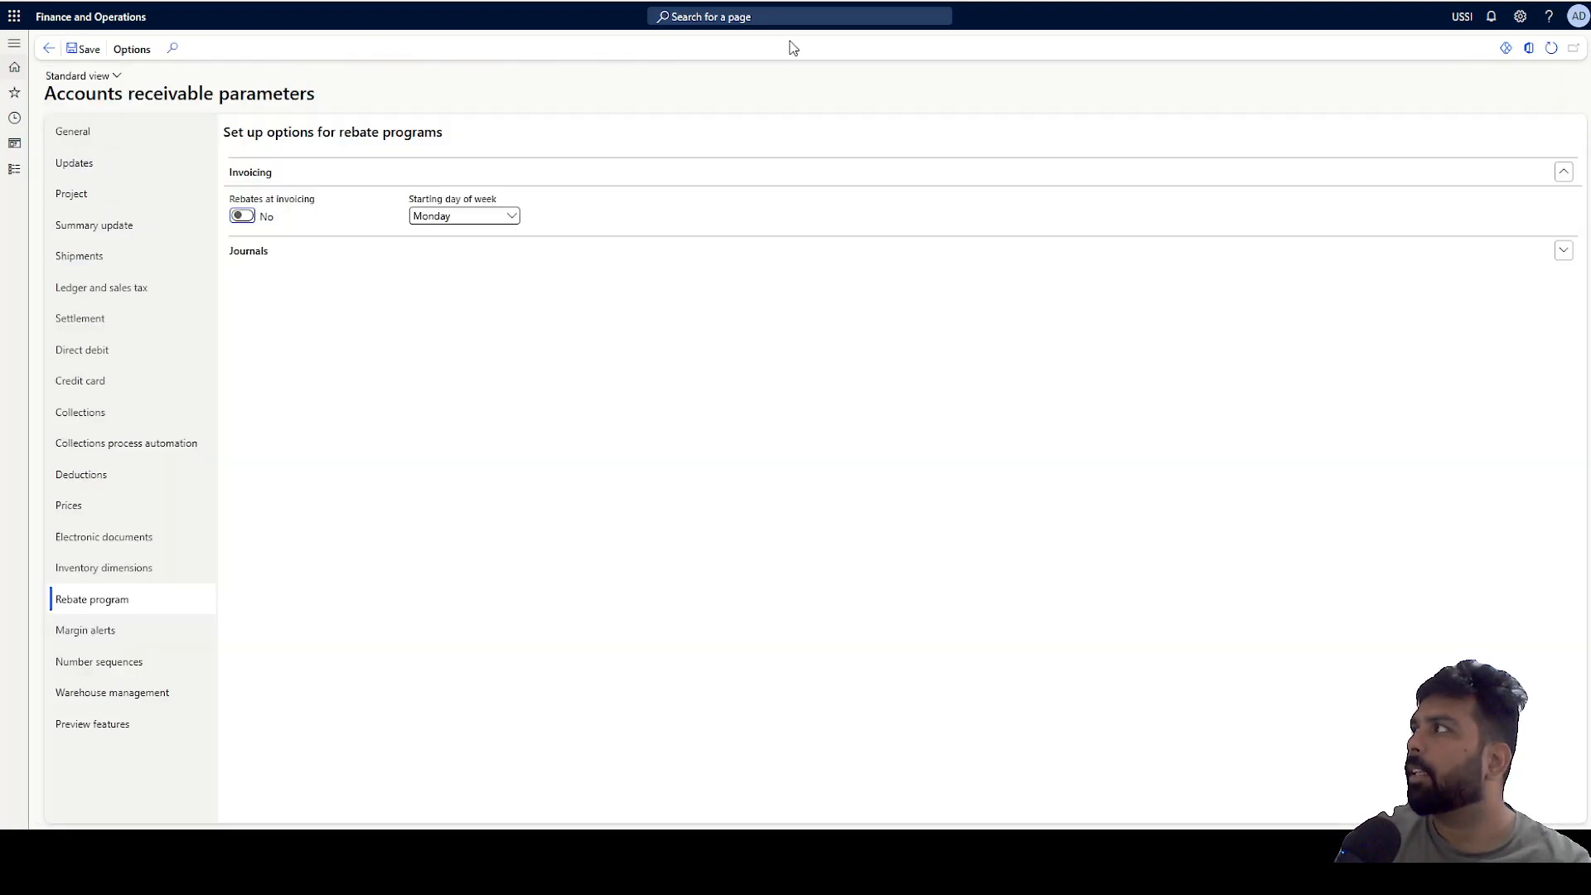
Set the company context to USMF in one browser tab and to GBSI in the other.
click(770, 2)
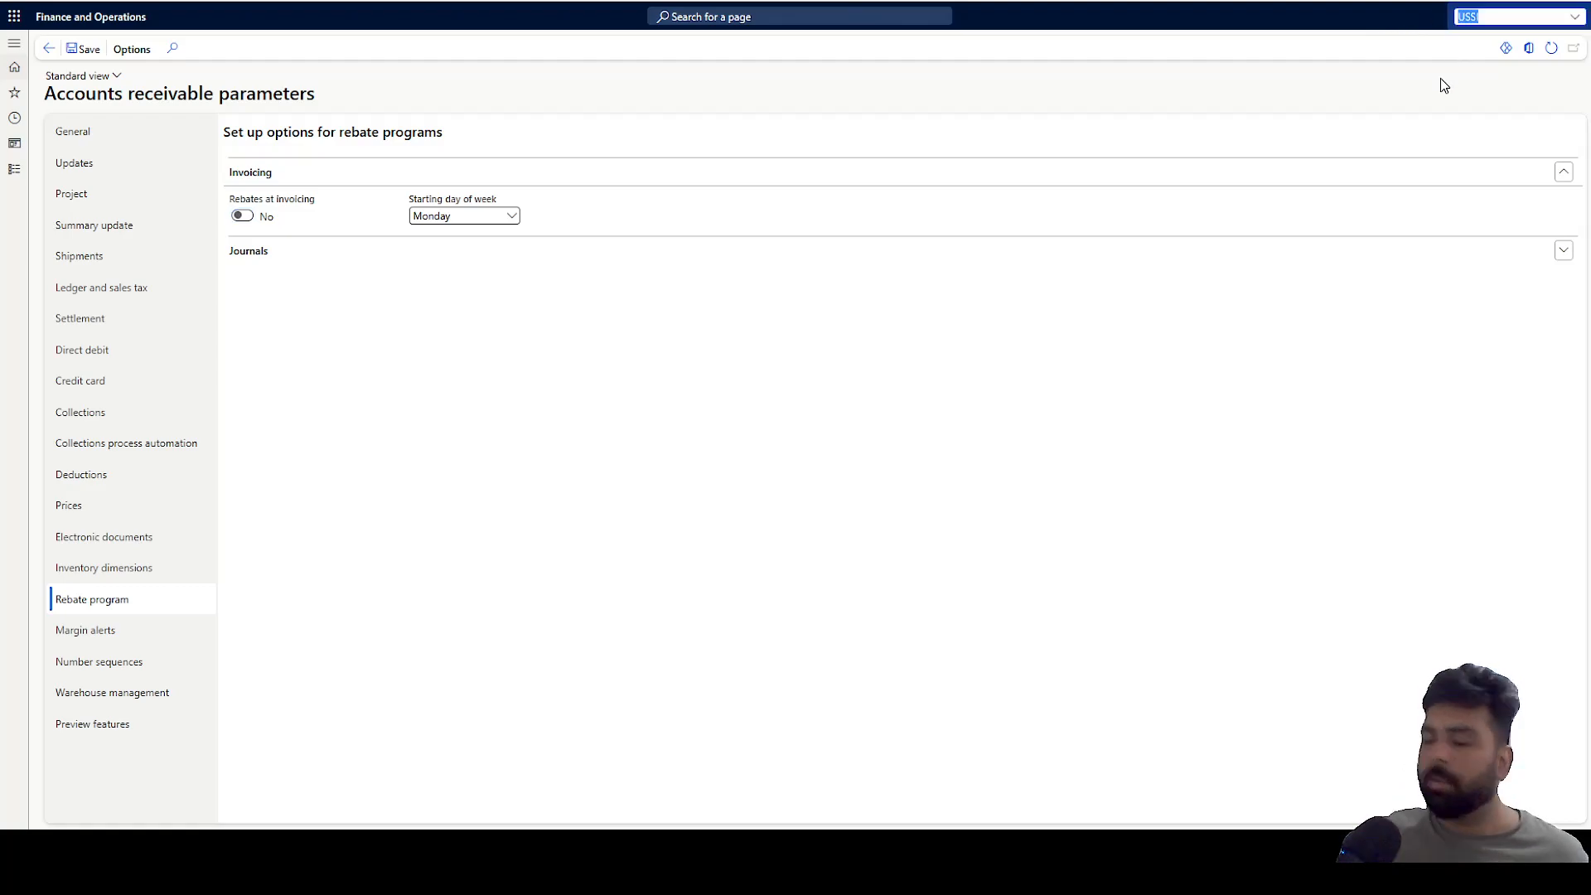
text(USMF)
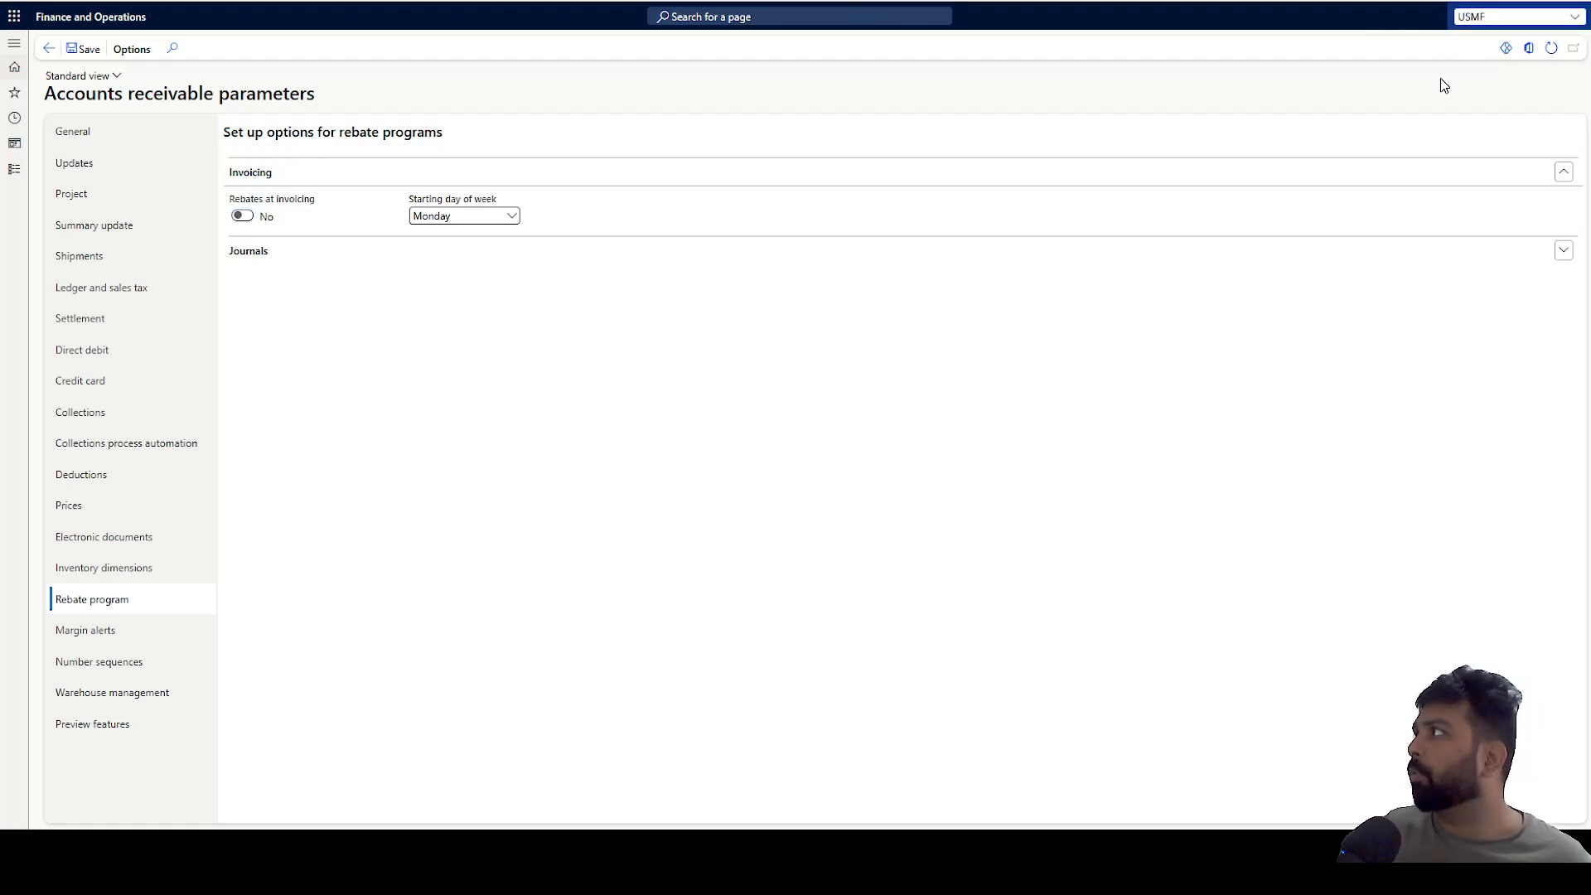
click(1457, 35)
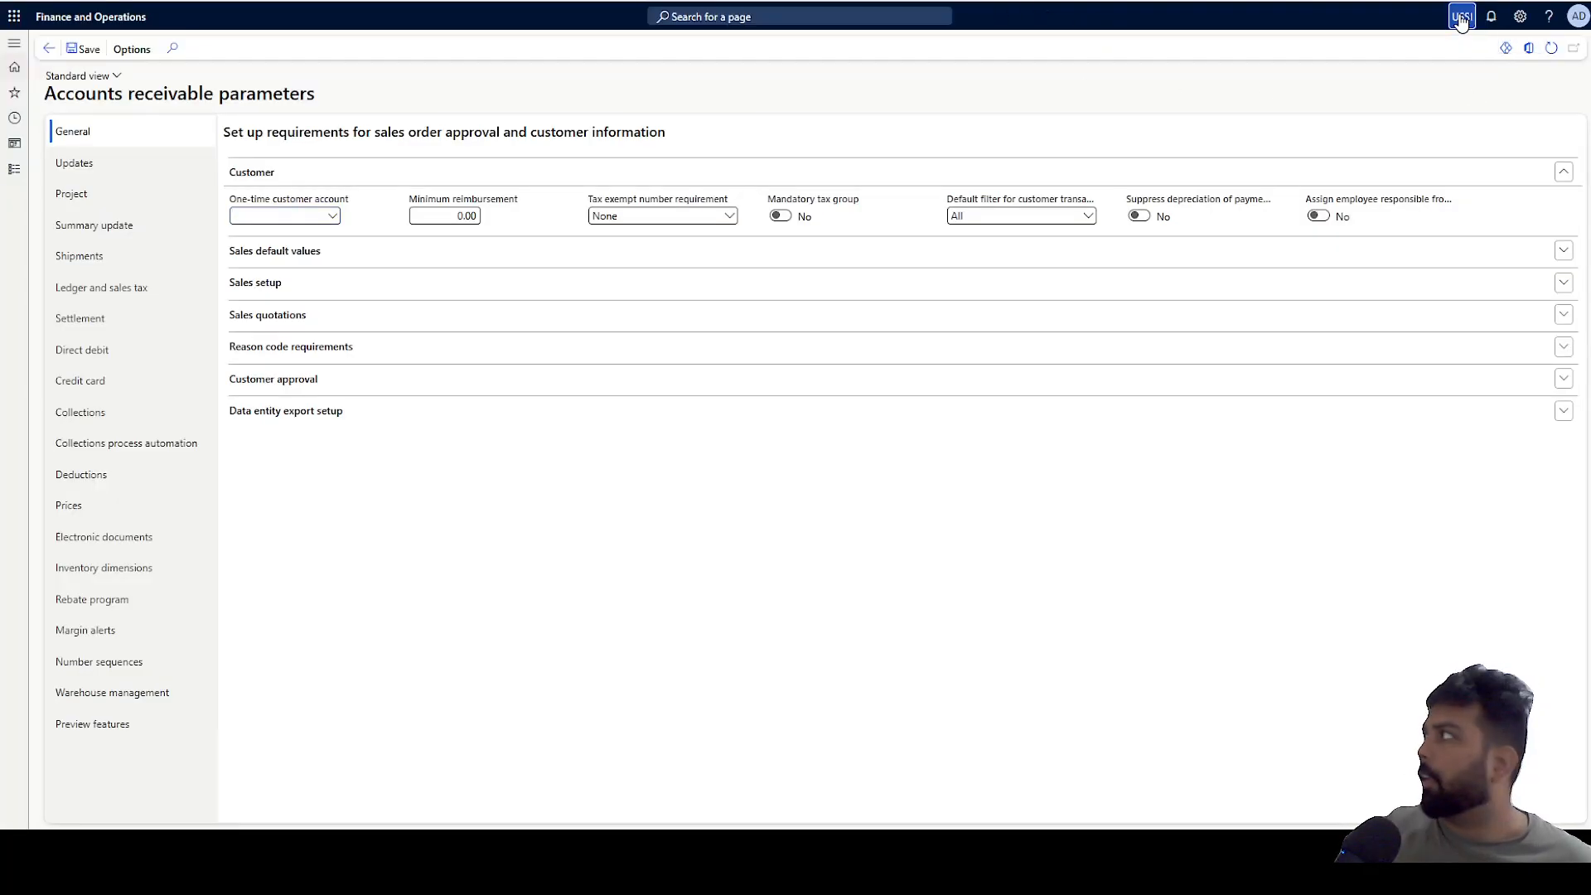
click(1460, 18)
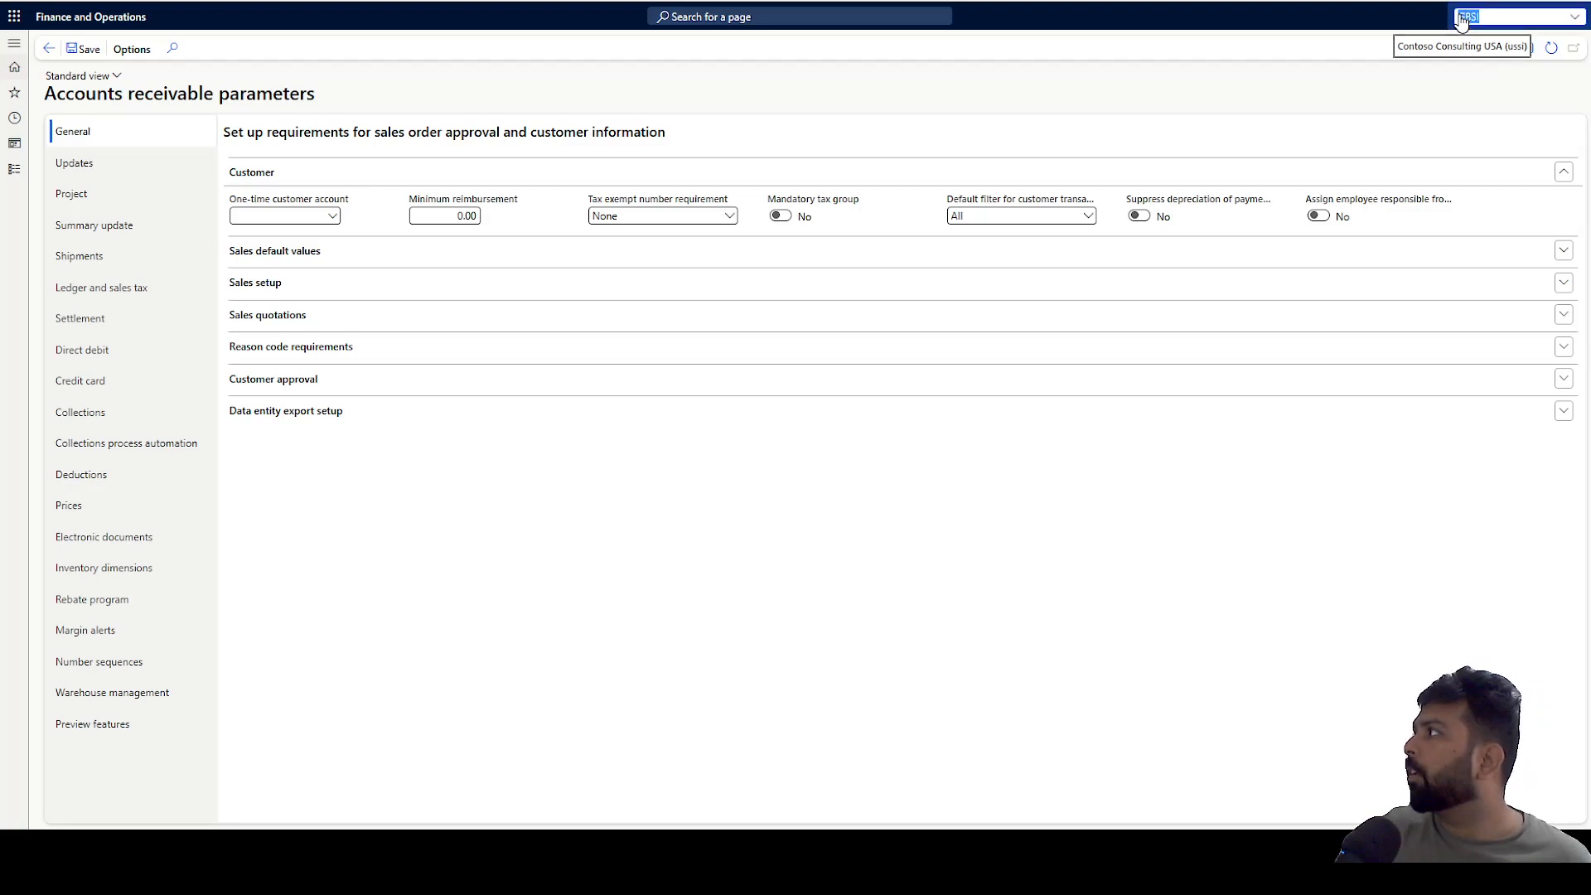
click(1575, 18)
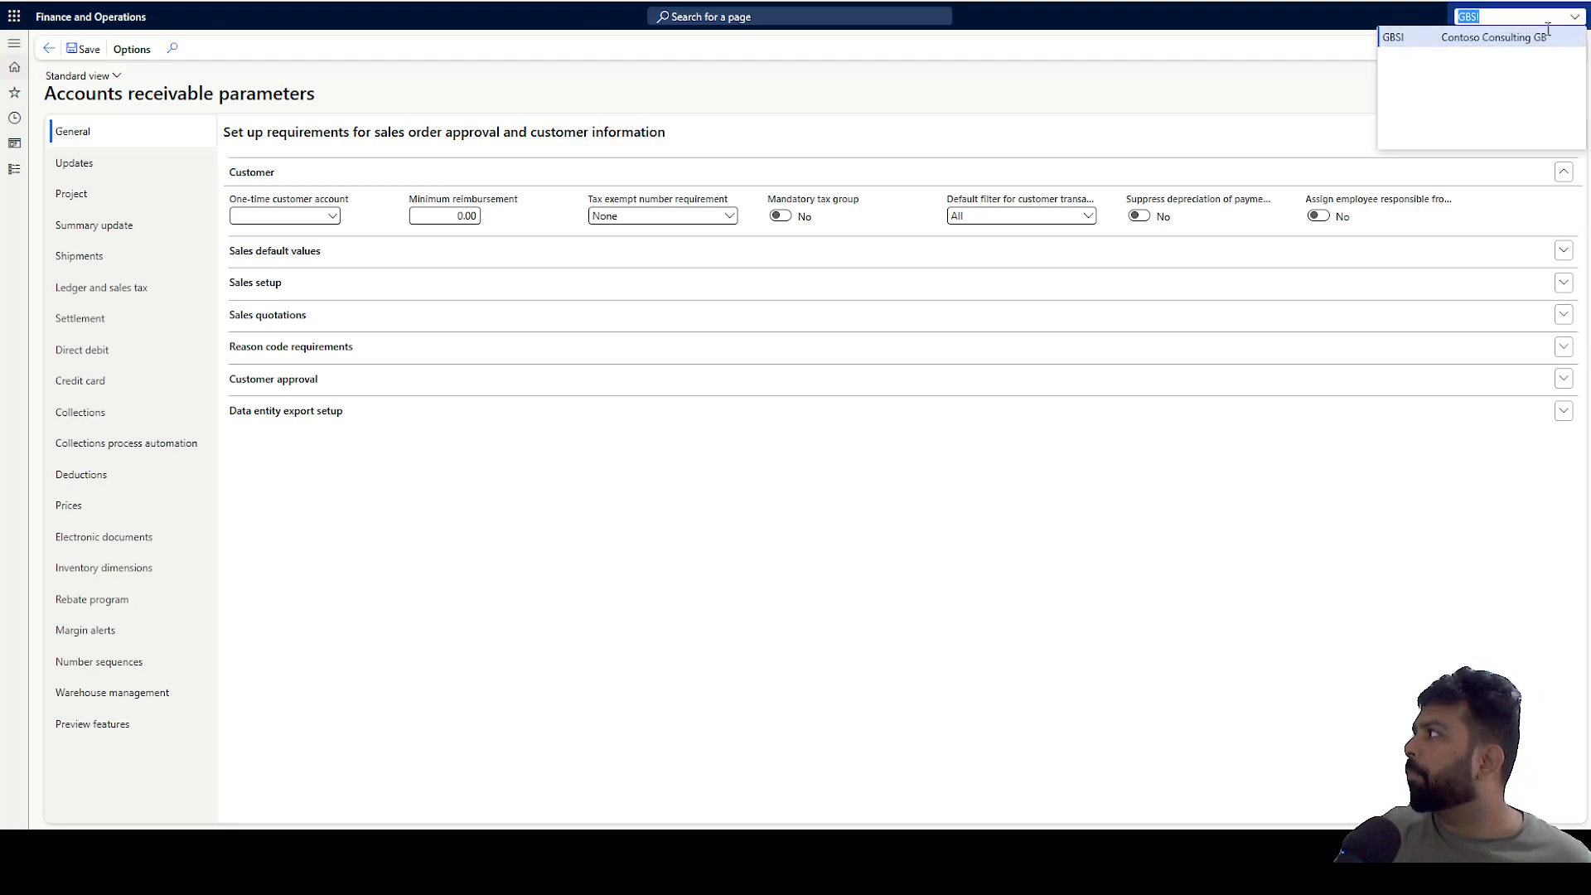
click(1483, 37)
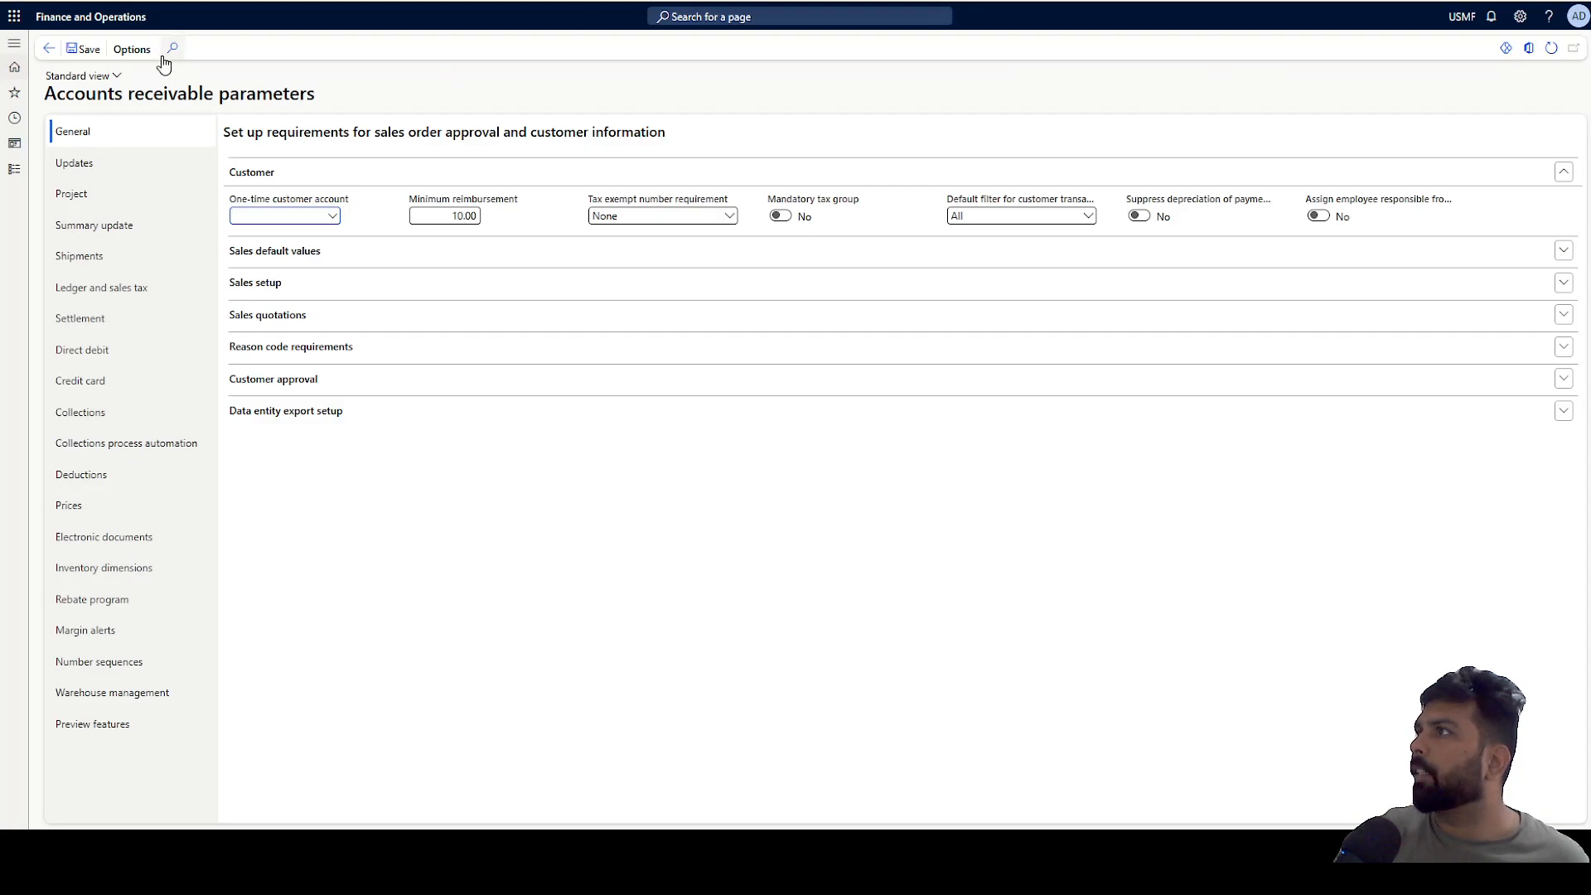
click(116, 21)
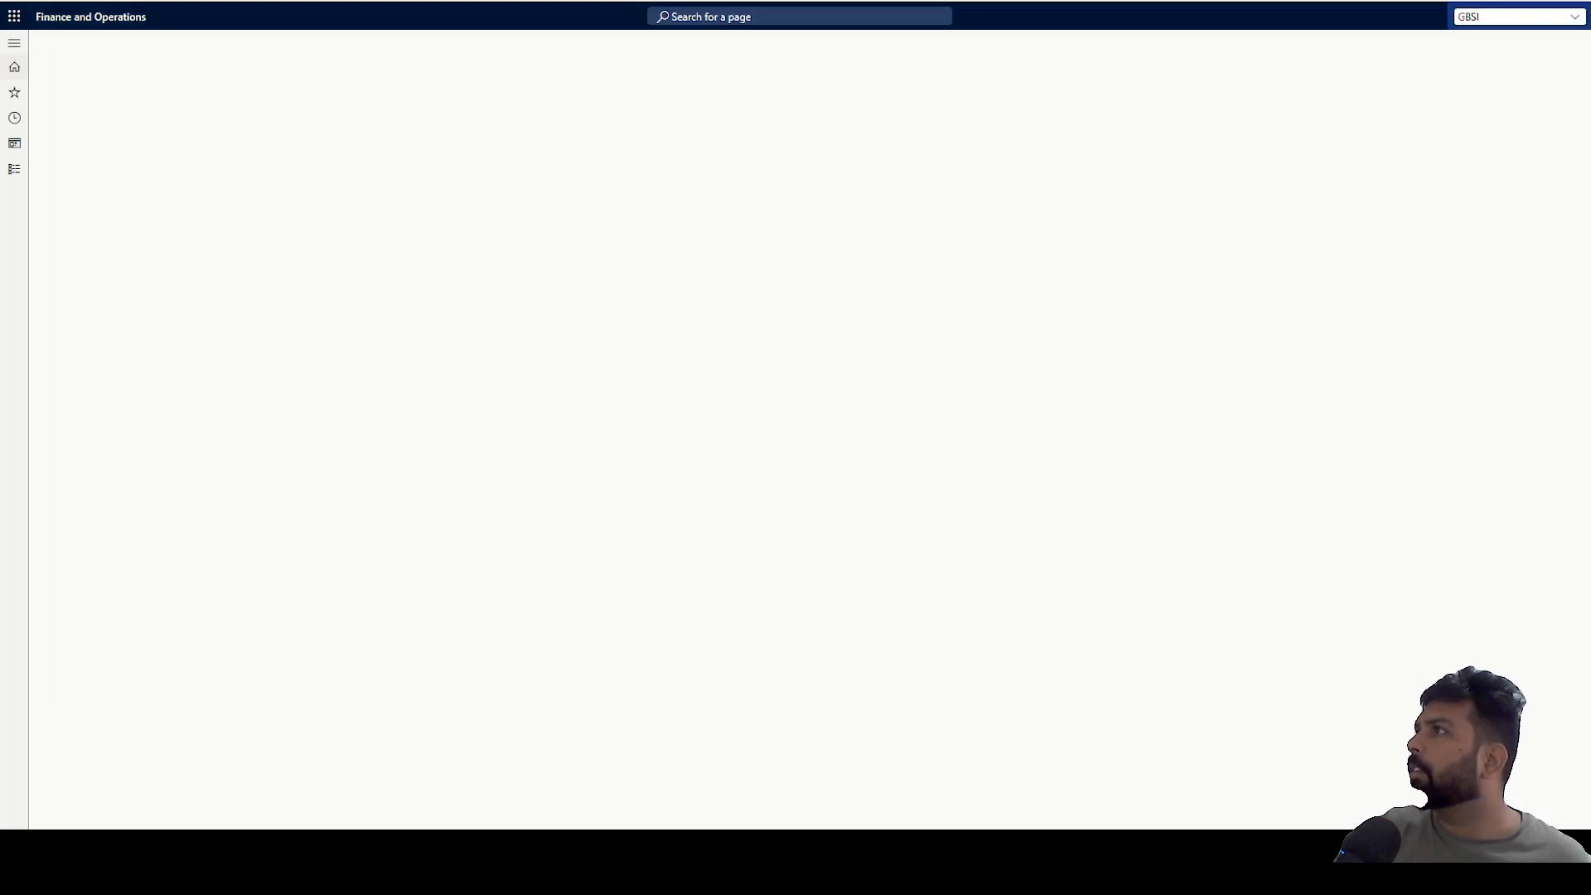
click(112, 21)
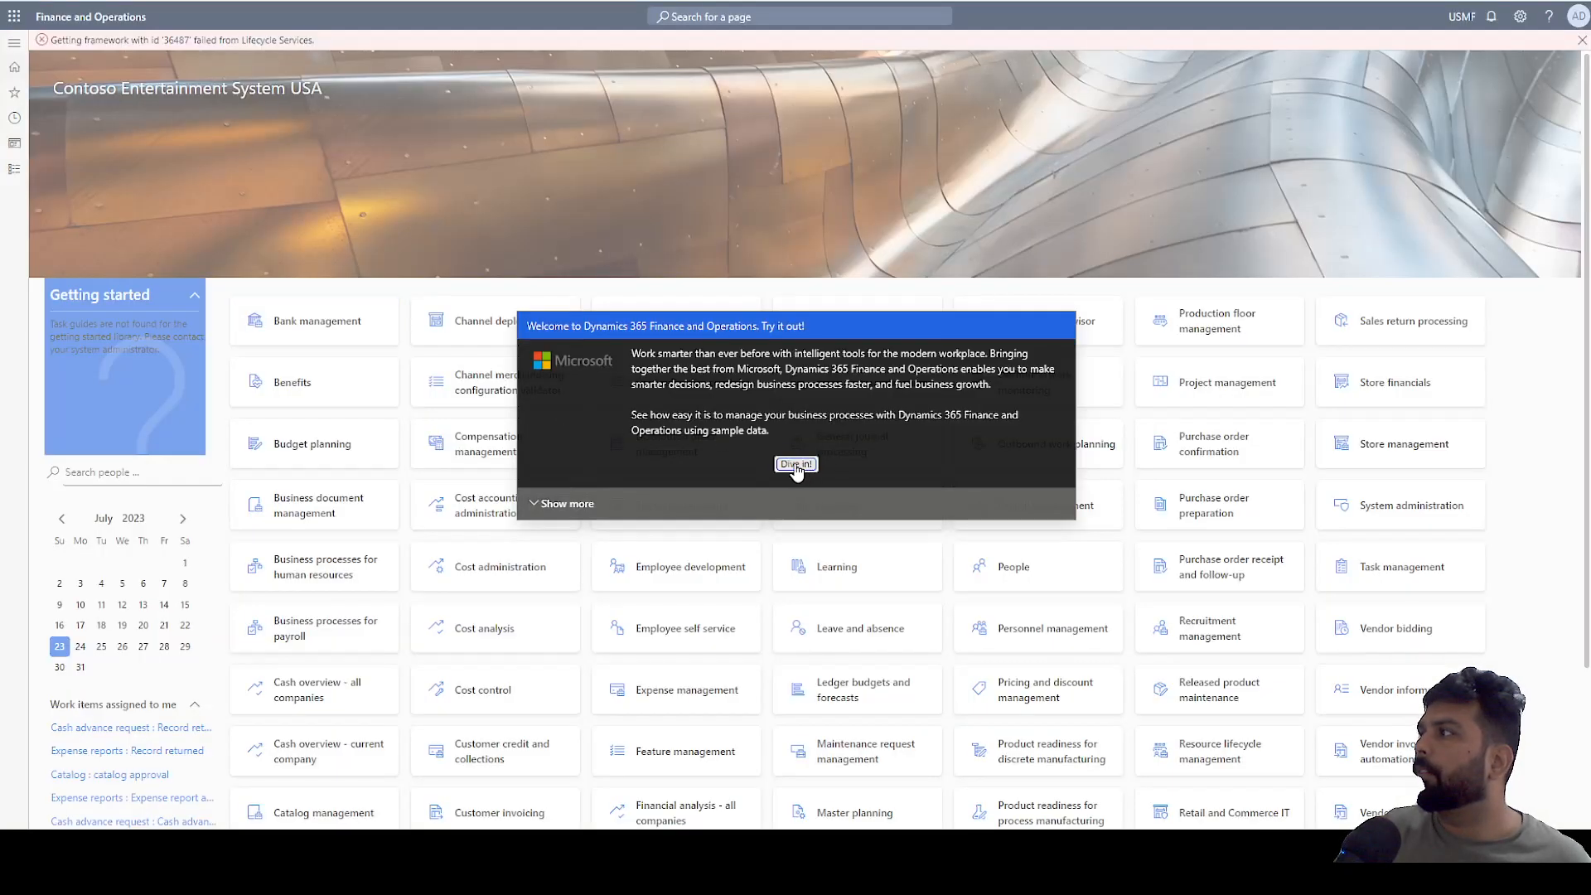
Dismiss the Getting started pane and open Accounts receivable customer groups for USMF.
click(795, 464)
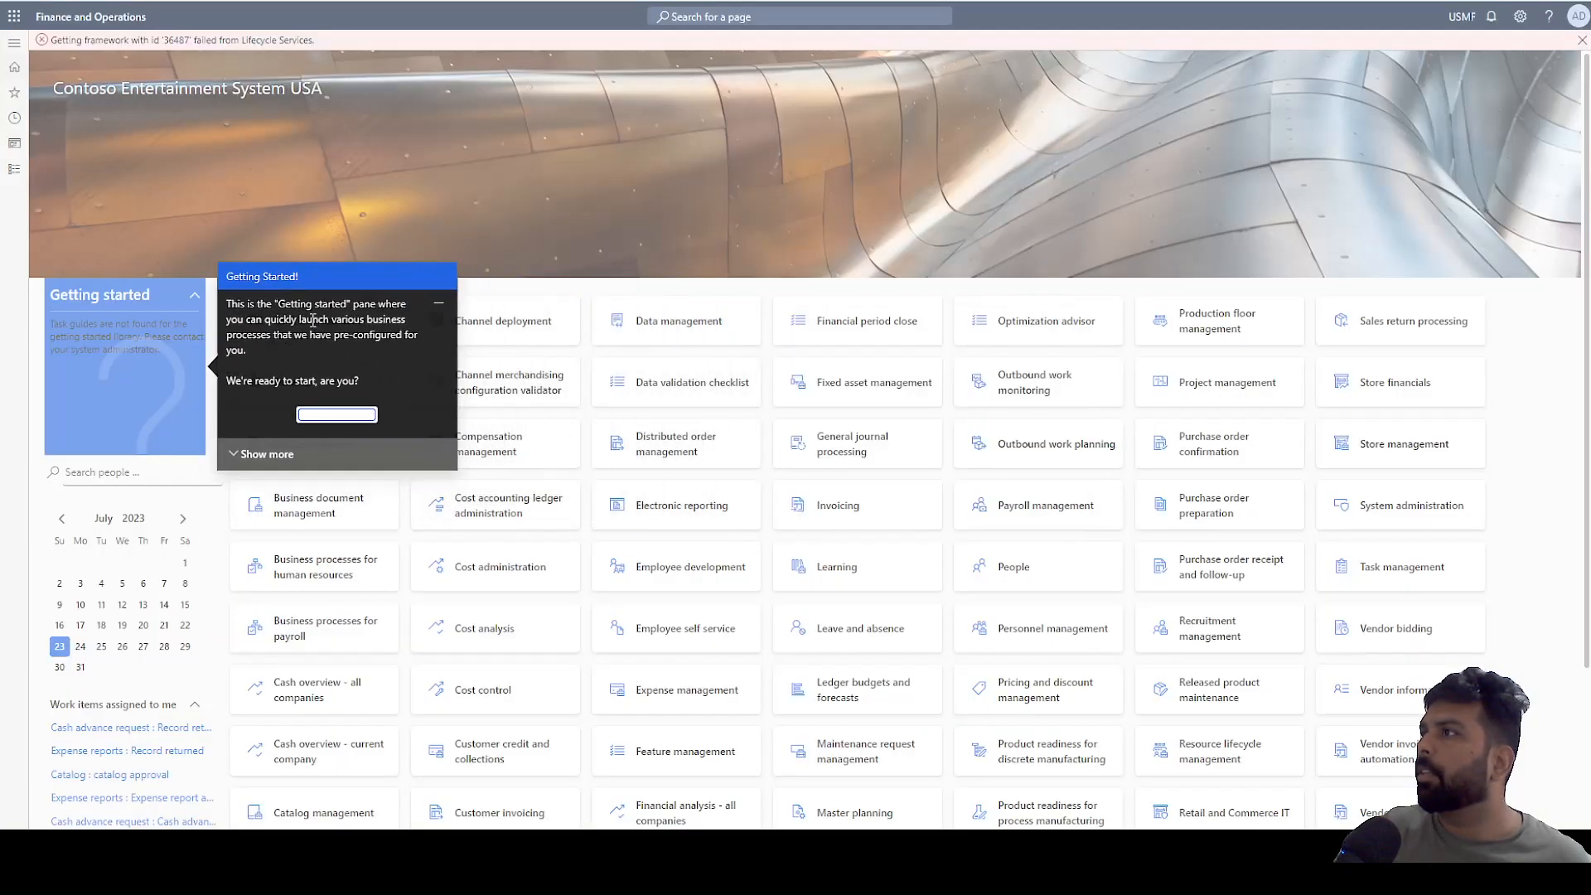
click(326, 419)
click(15, 170)
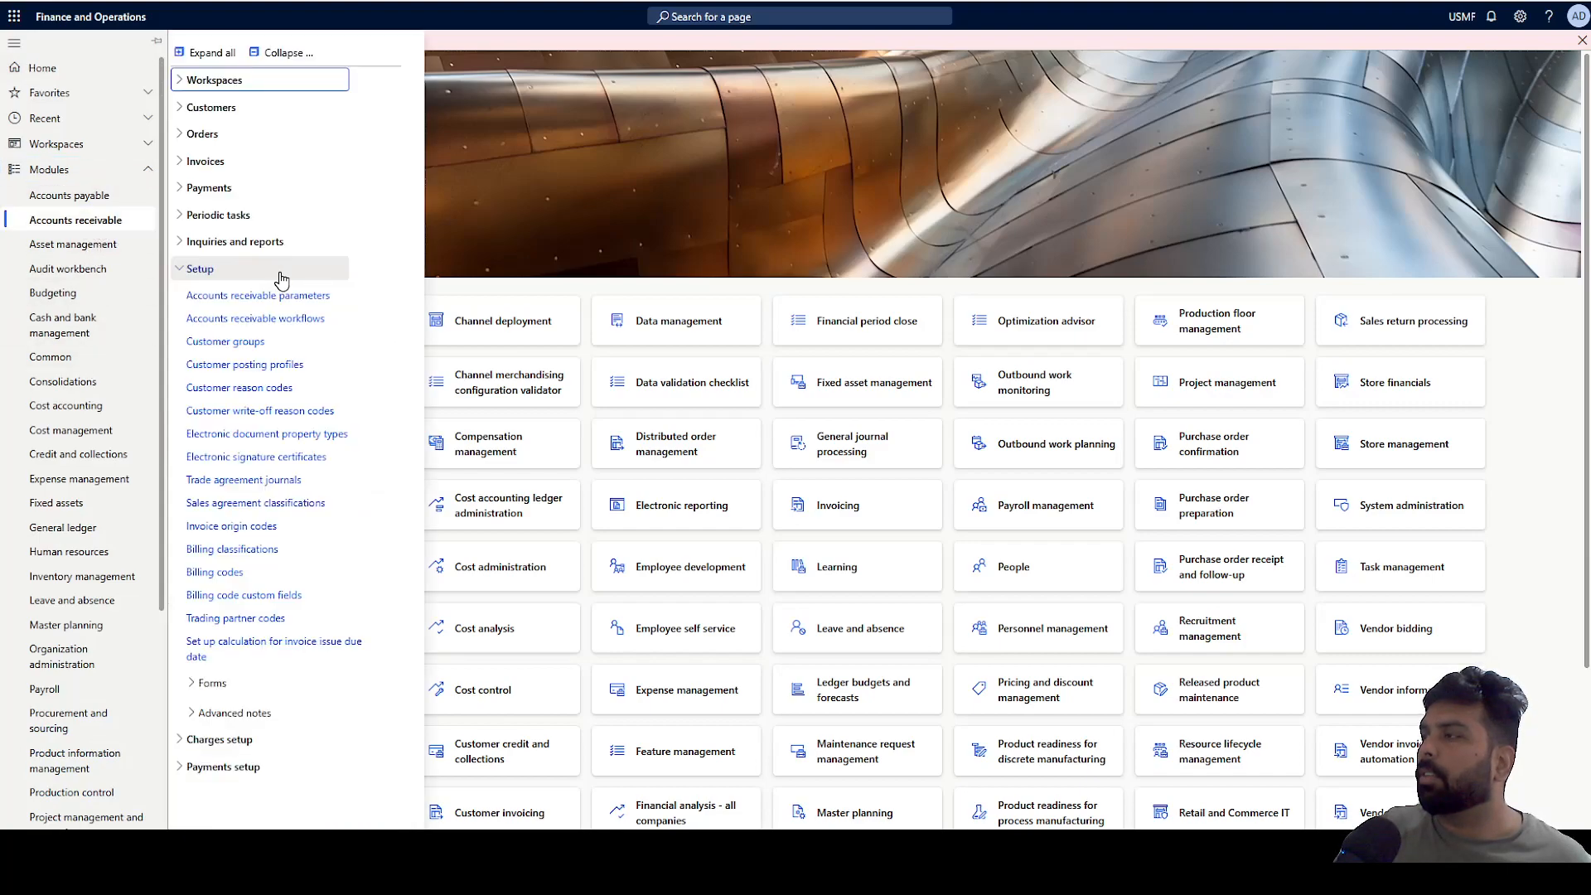
click(231, 338)
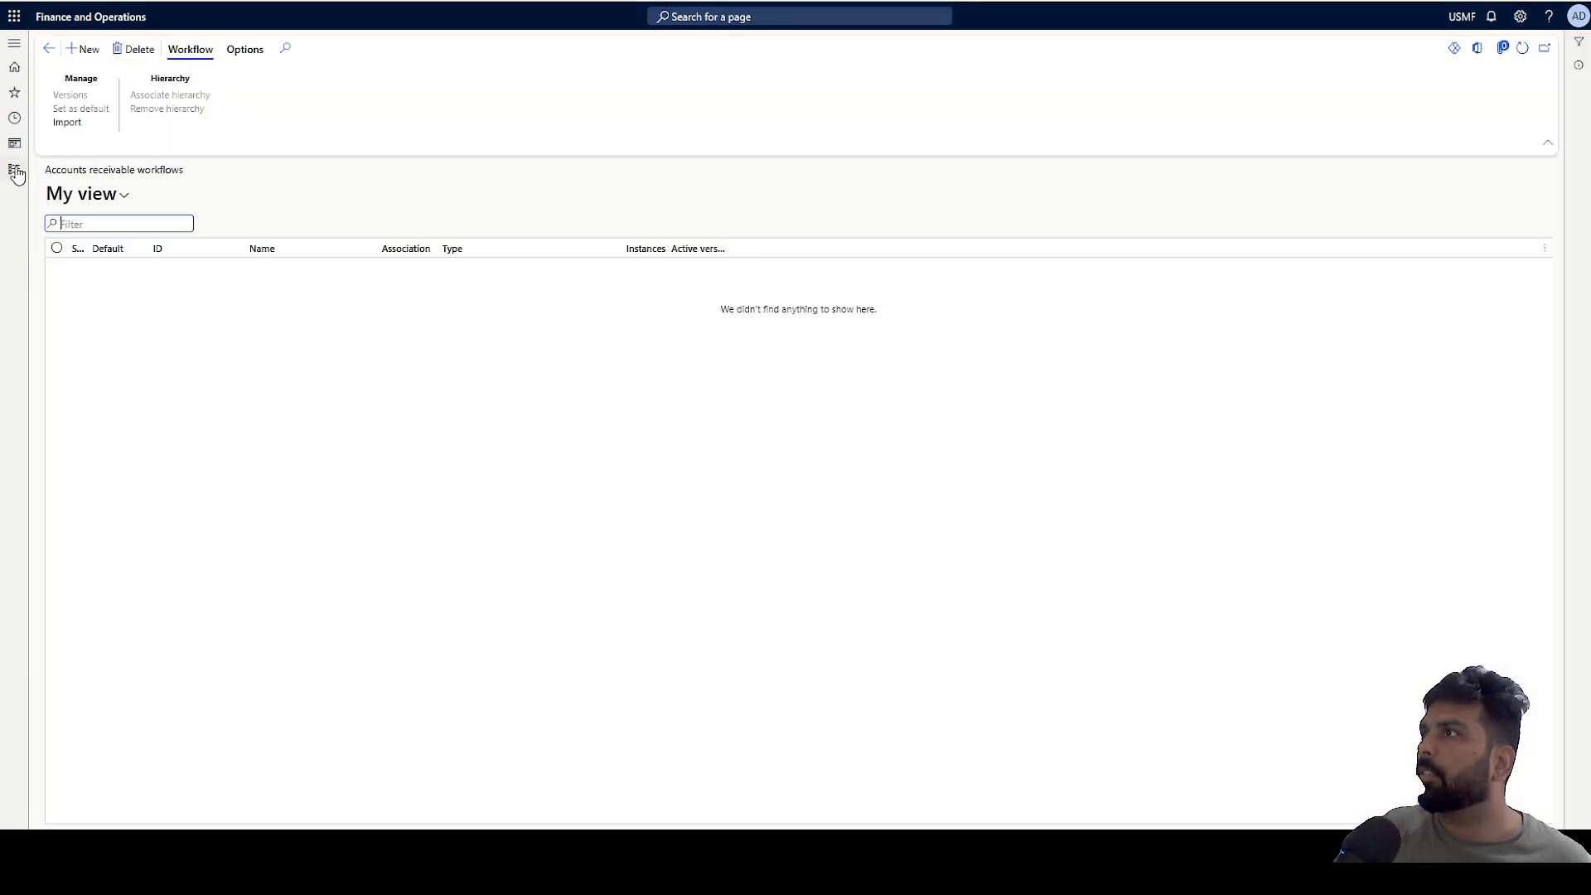
In the GBSI tab, dismiss the welcome pop-ups and open Accounts receivable customer groups.
click(15, 169)
click(220, 350)
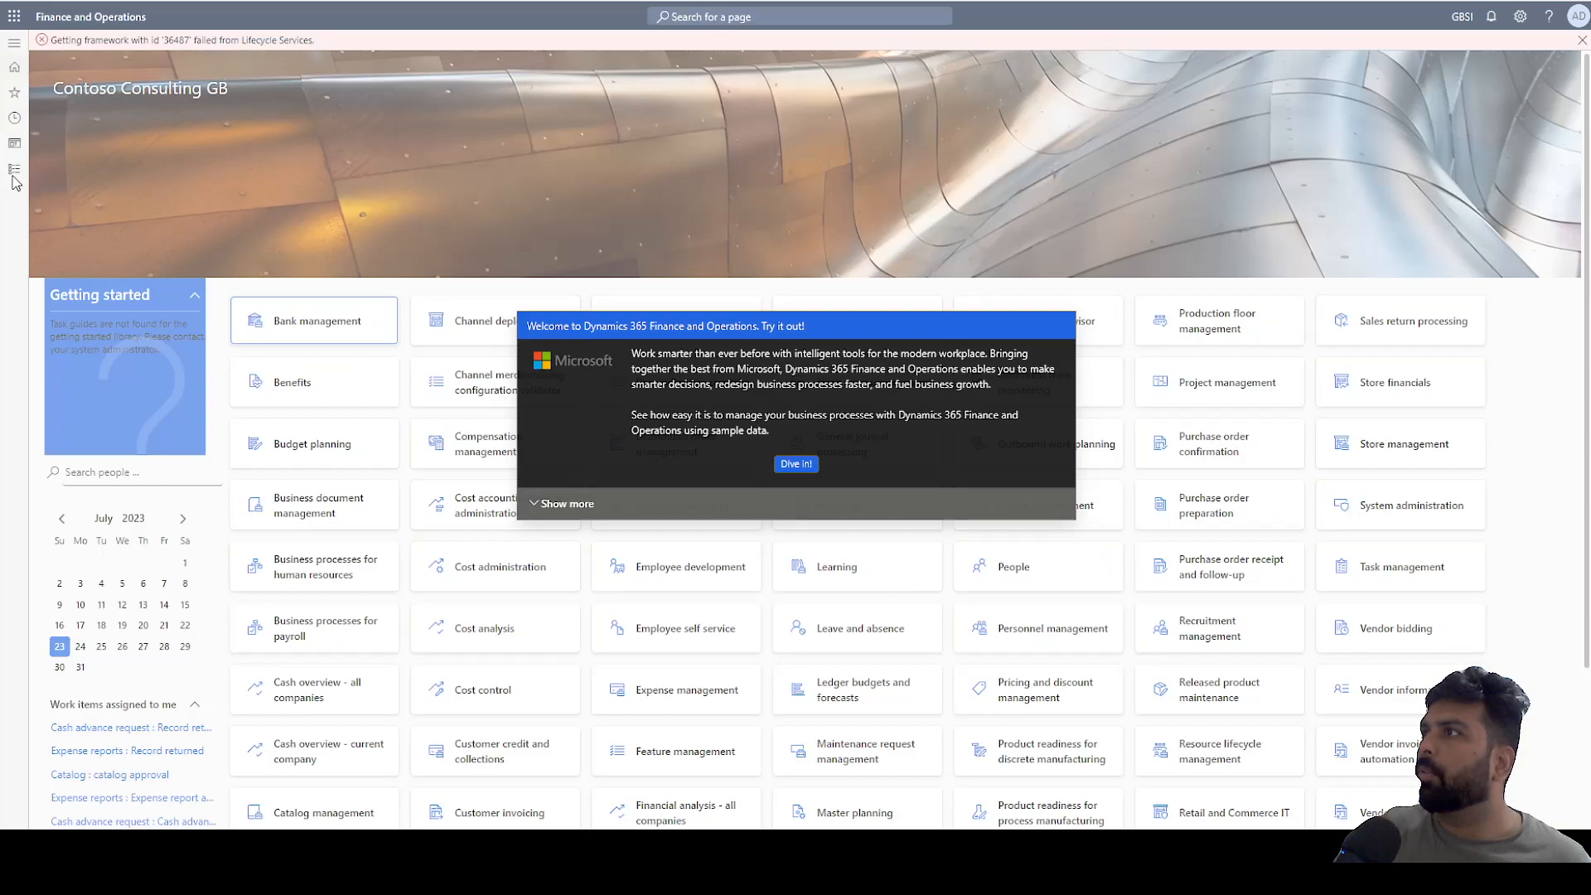
click(796, 464)
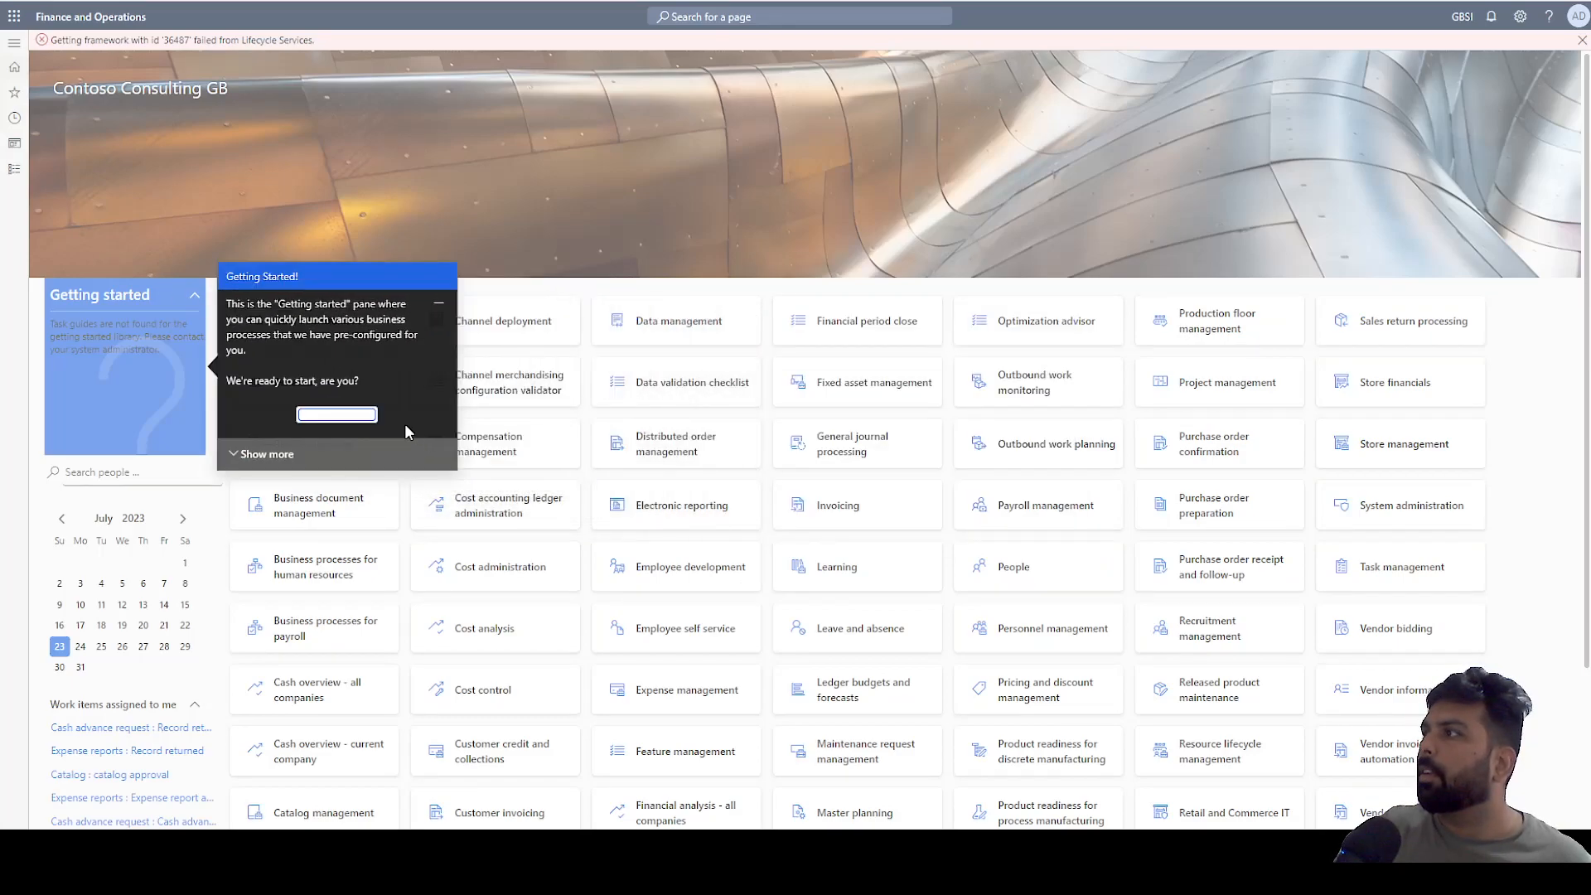
click(358, 414)
click(15, 169)
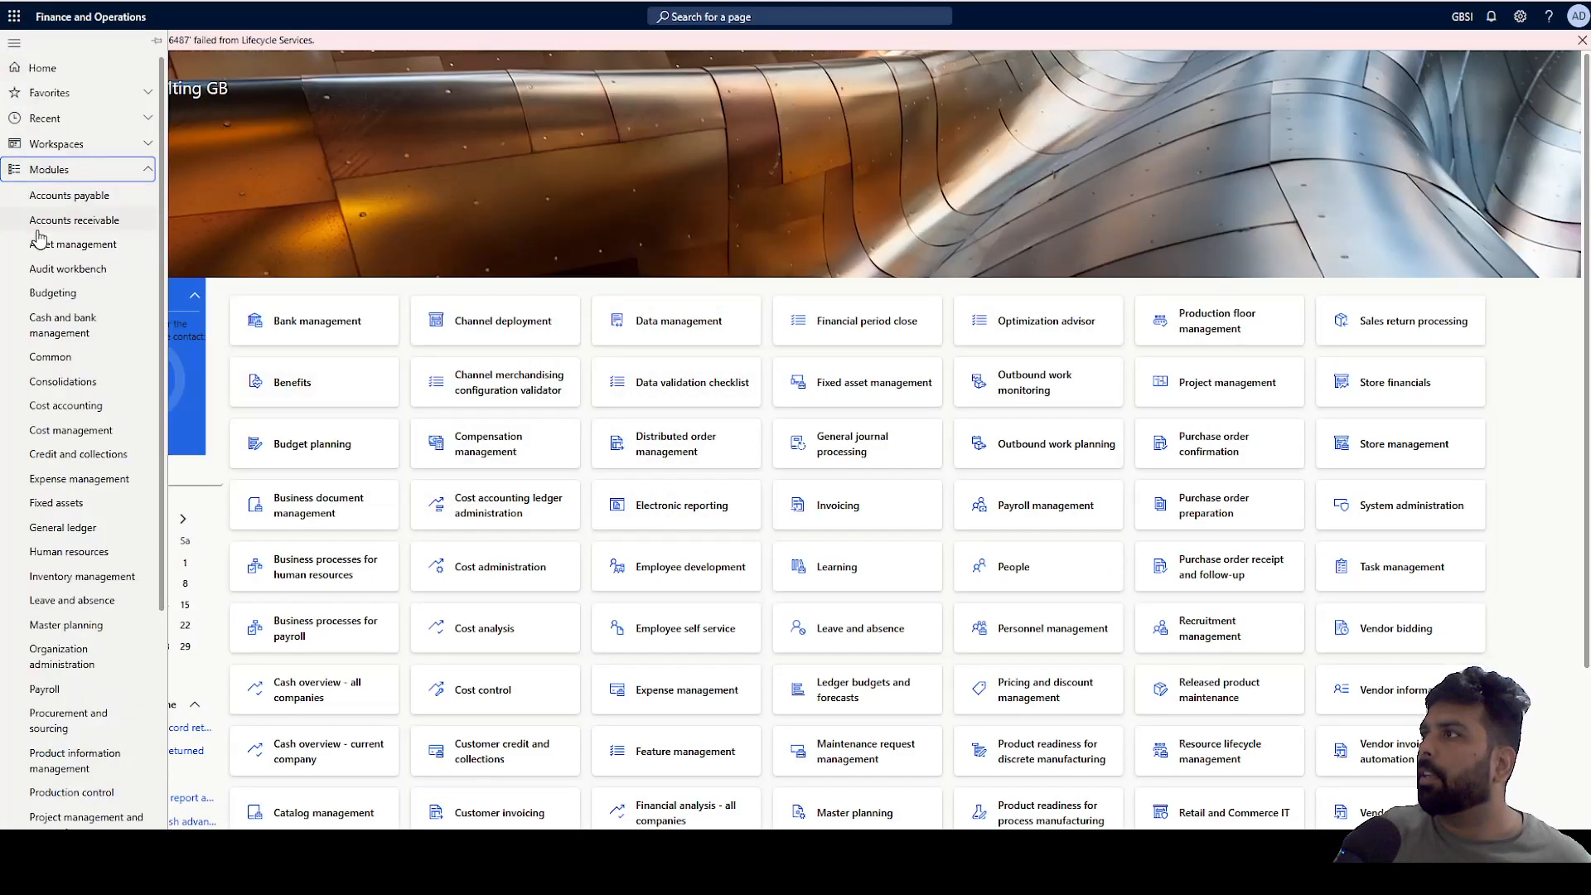
click(84, 218)
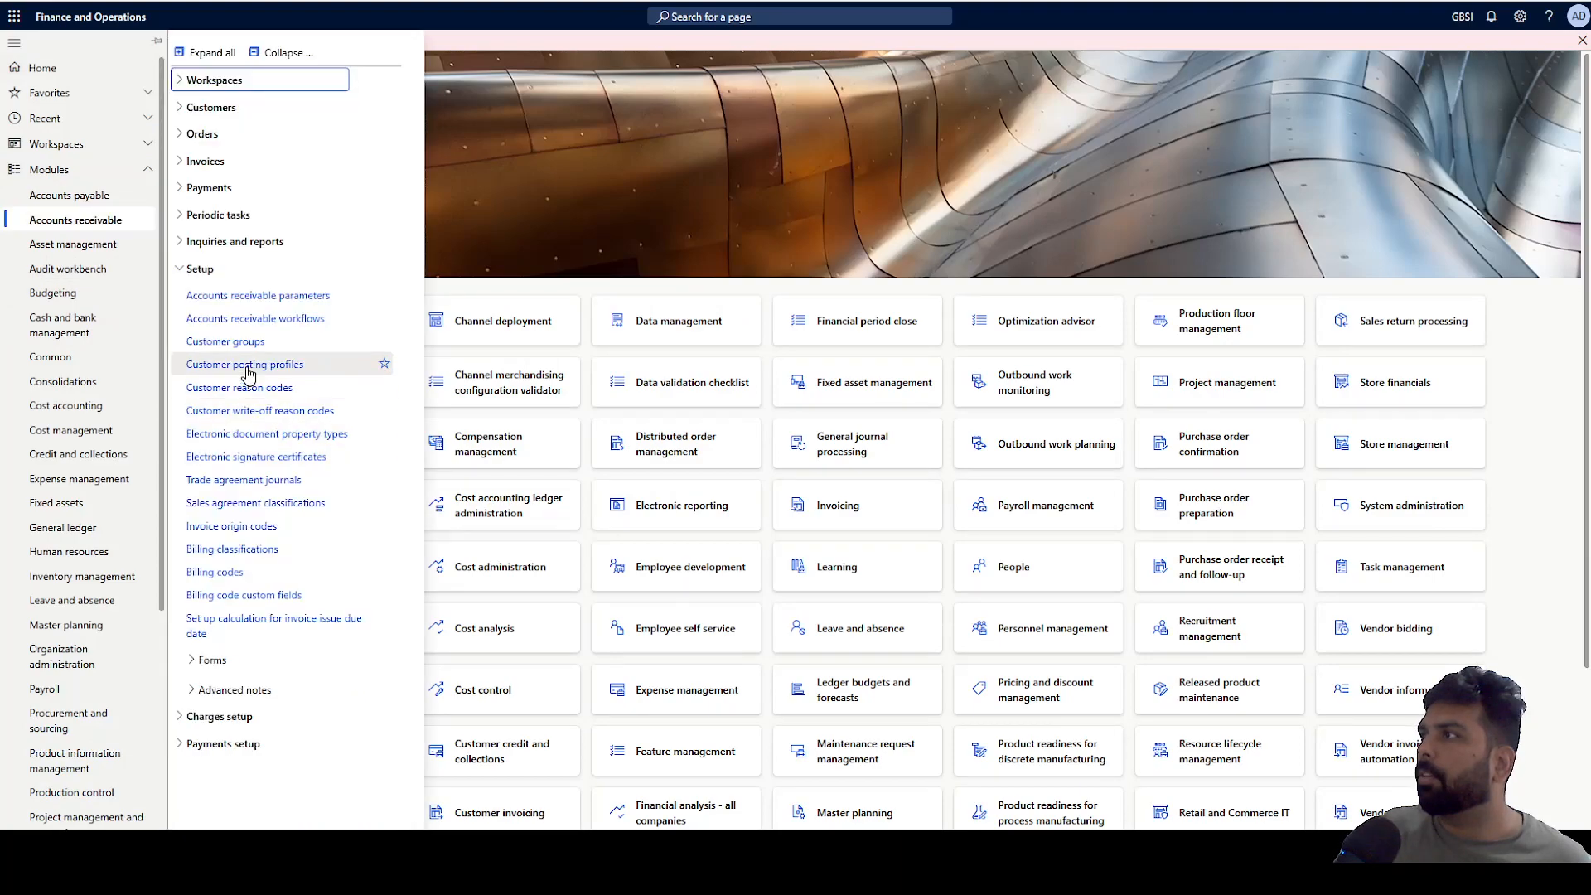
click(225, 342)
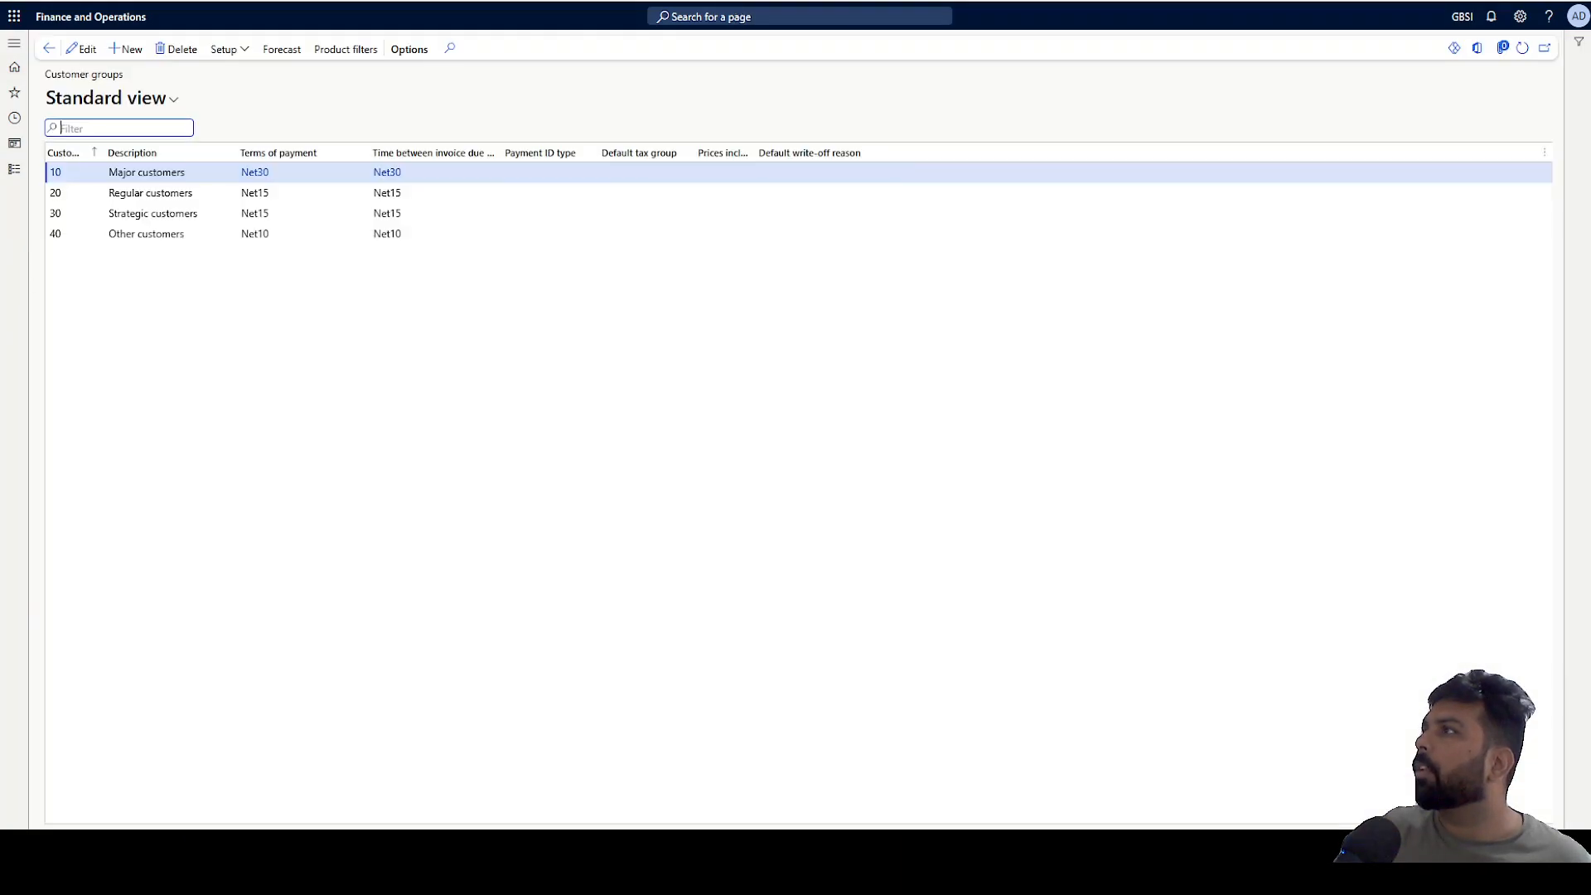
In USMF, create customer group 110 described as Shared group with Net30 terms of payment.
key(ctrl+Tab)
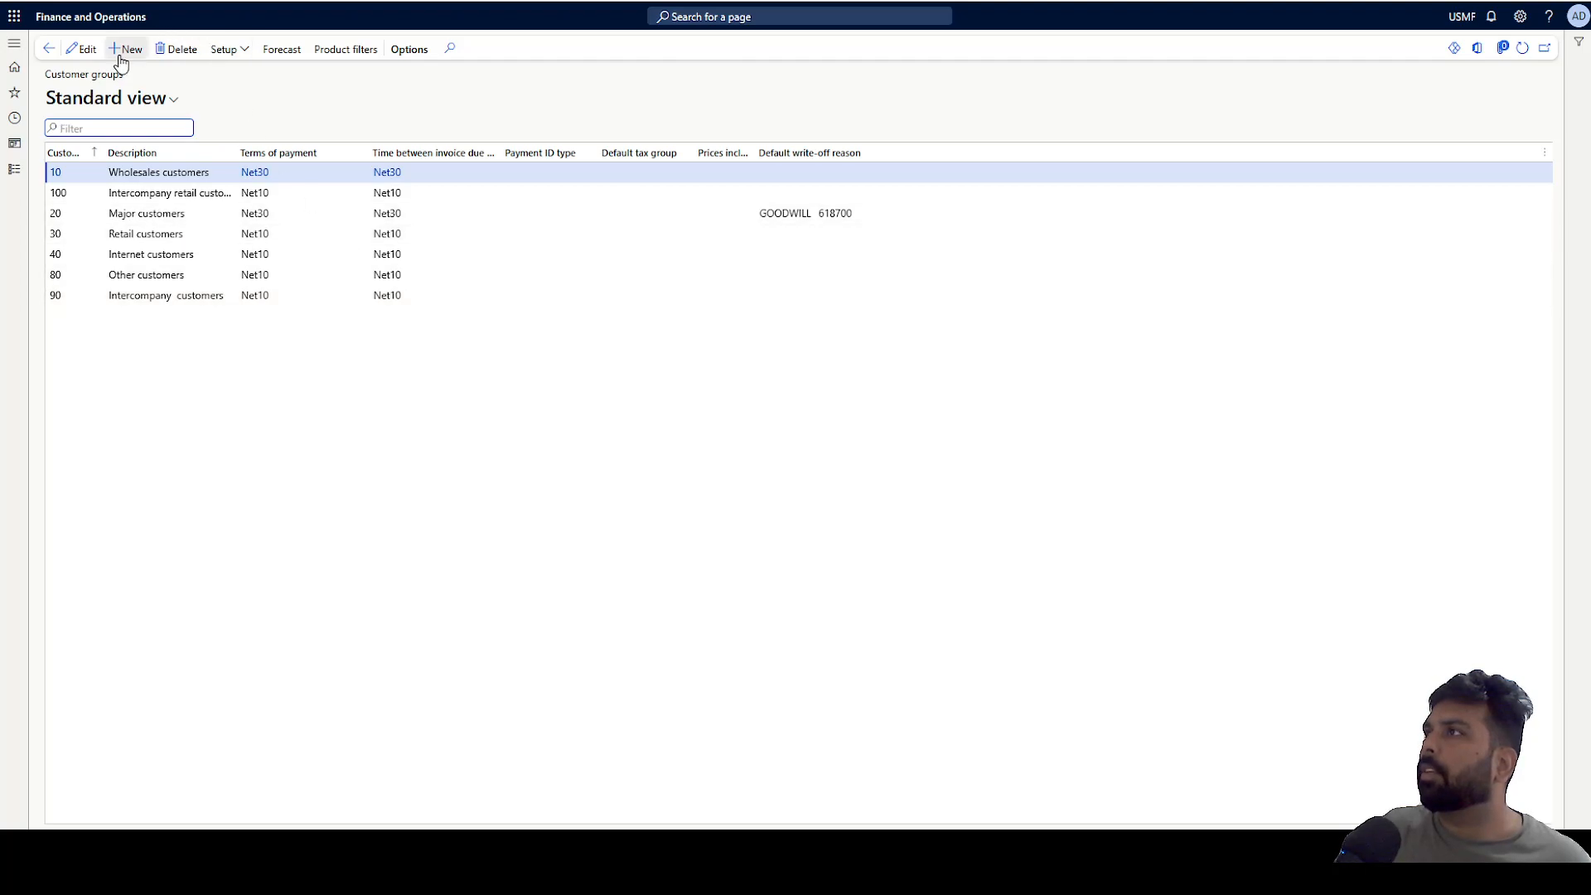
click(126, 48)
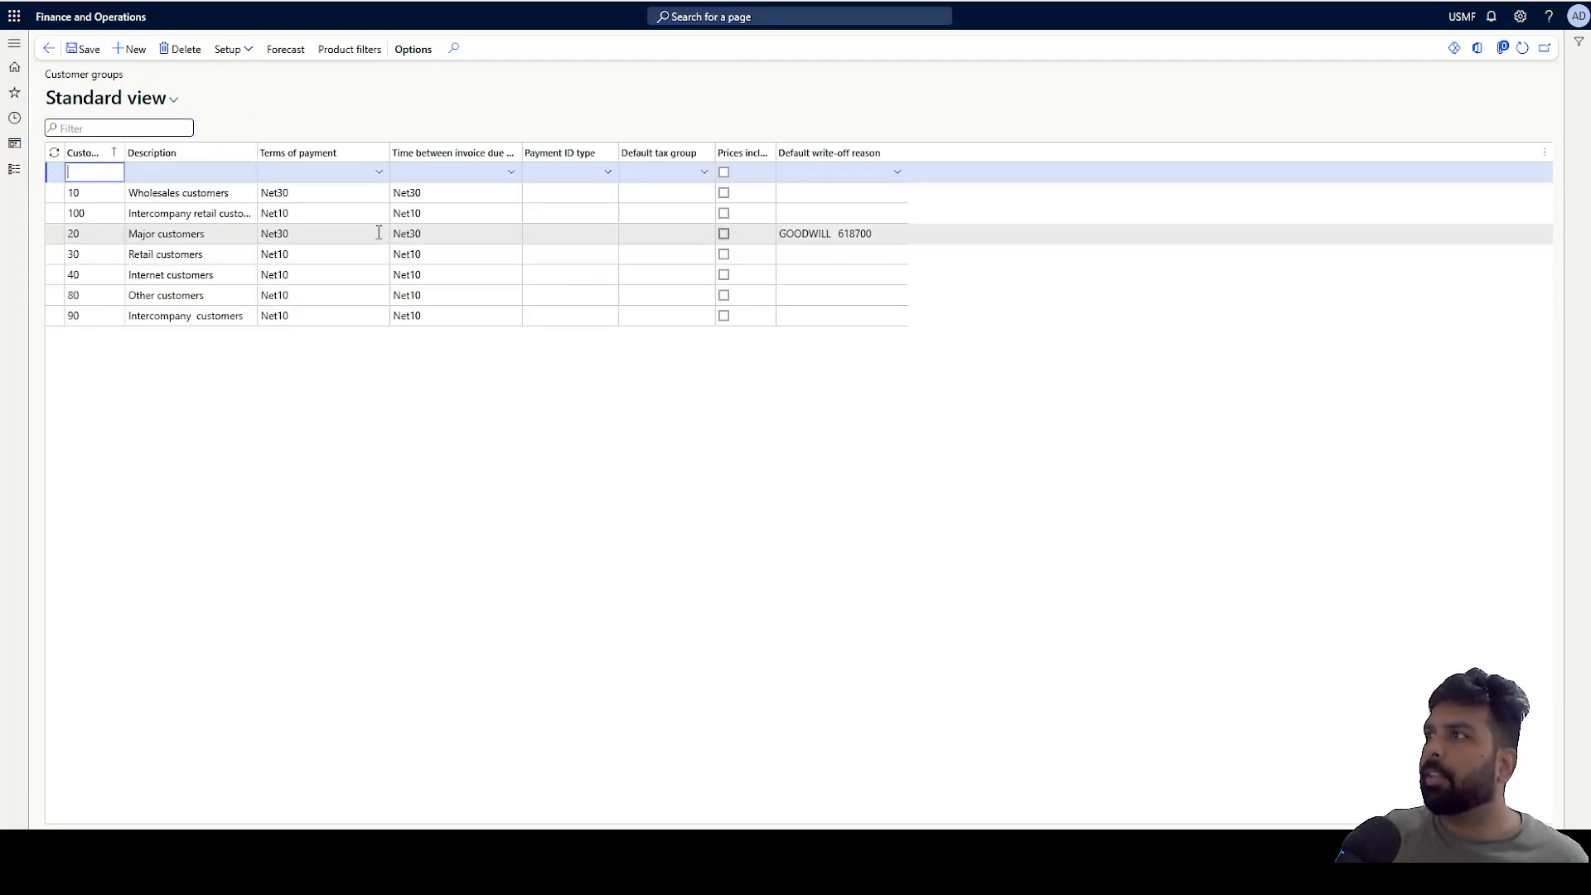
text(110)
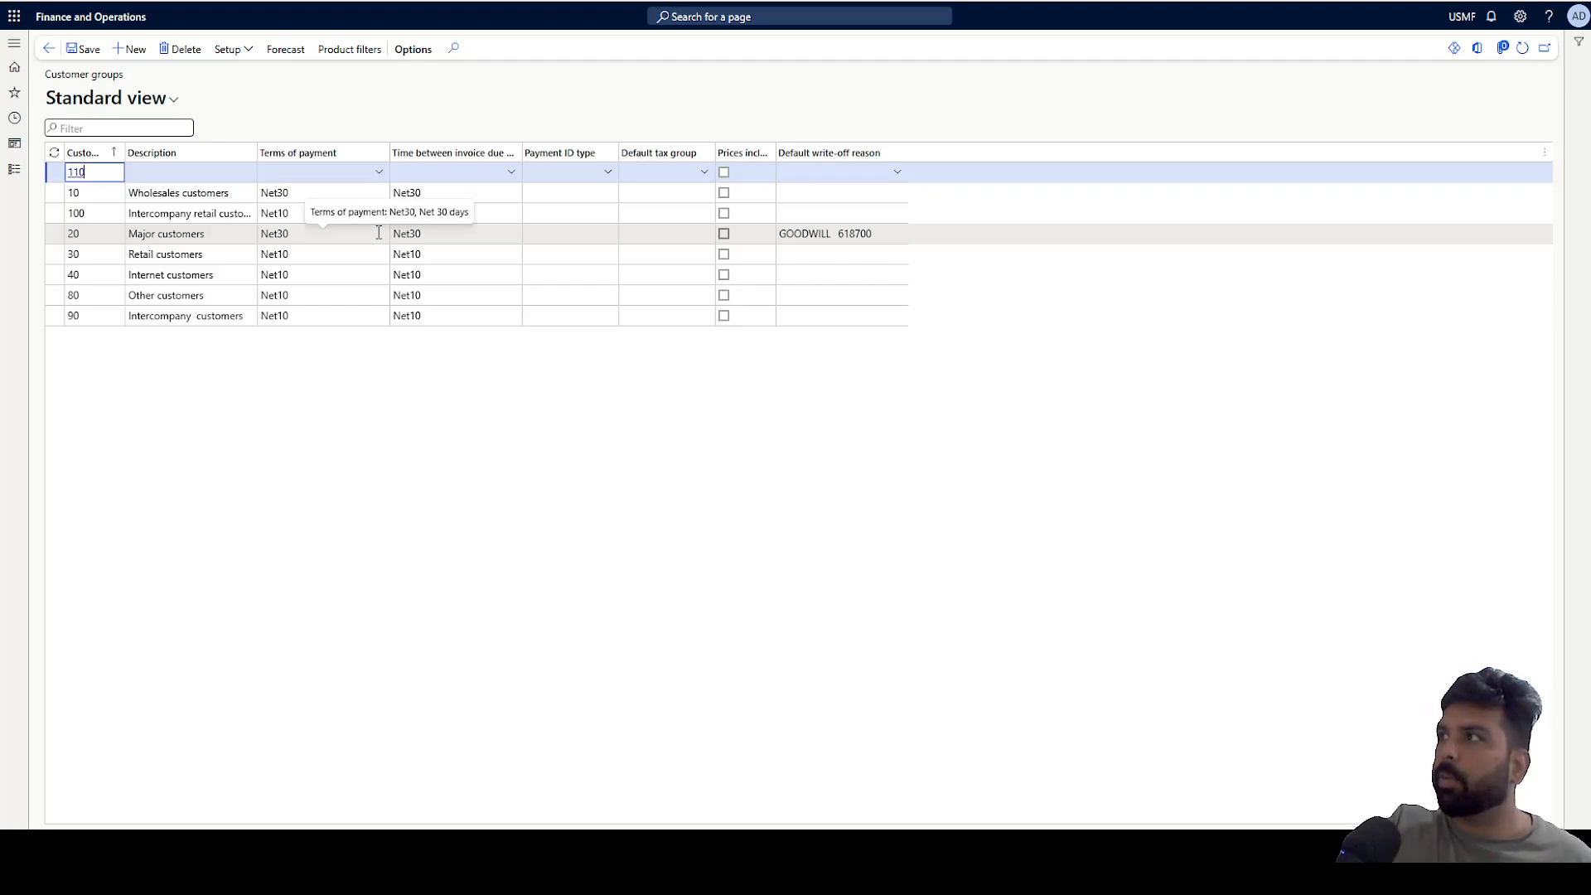
key(Tab)
text(Shared group)
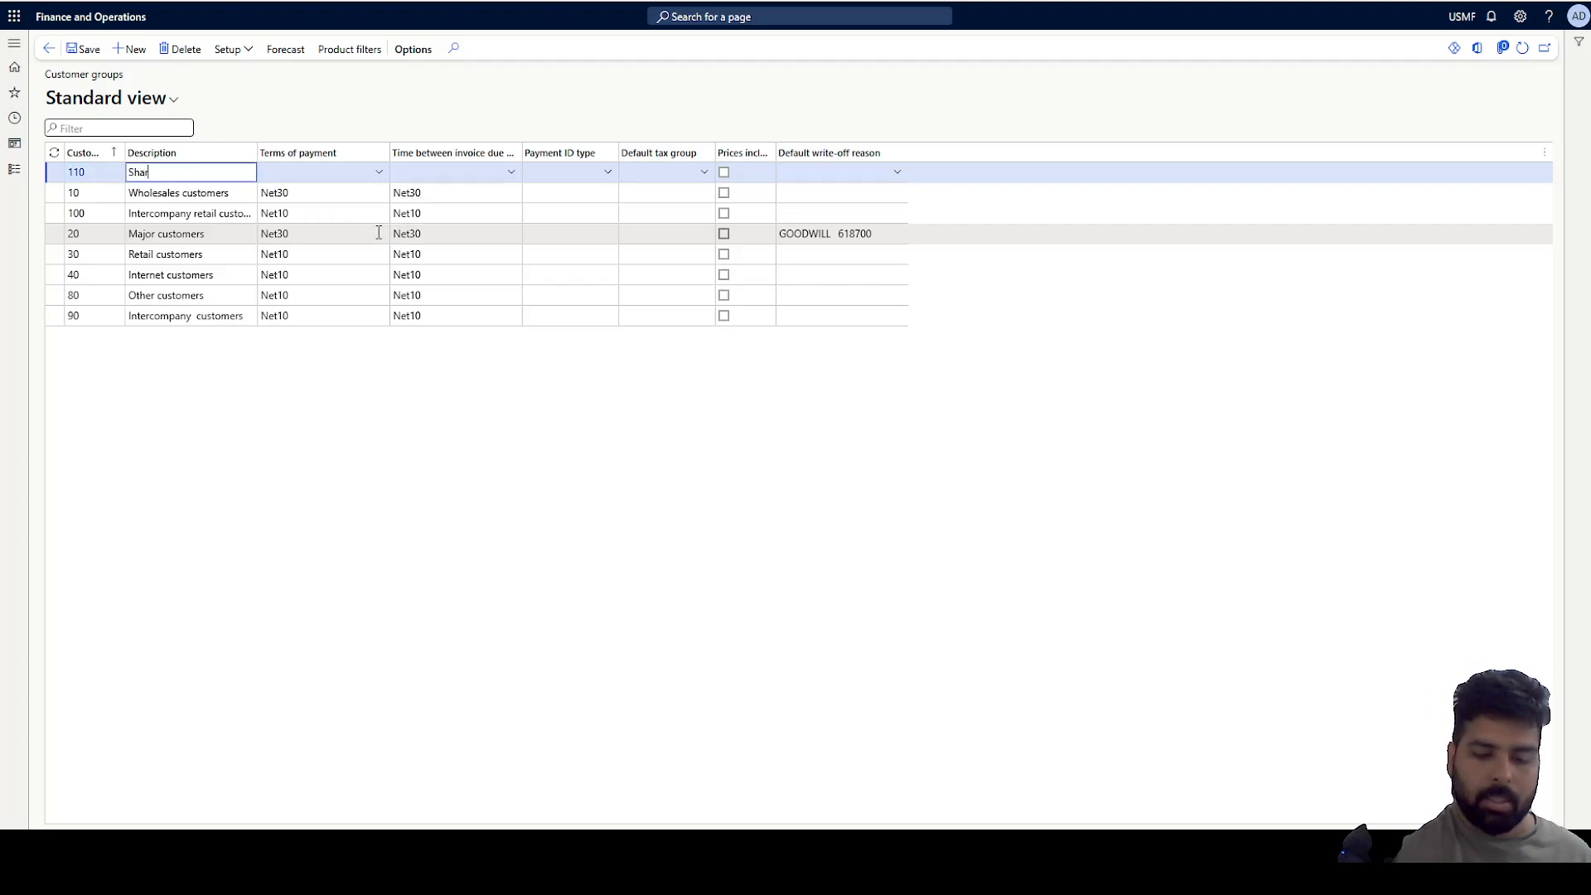
key(Tab)
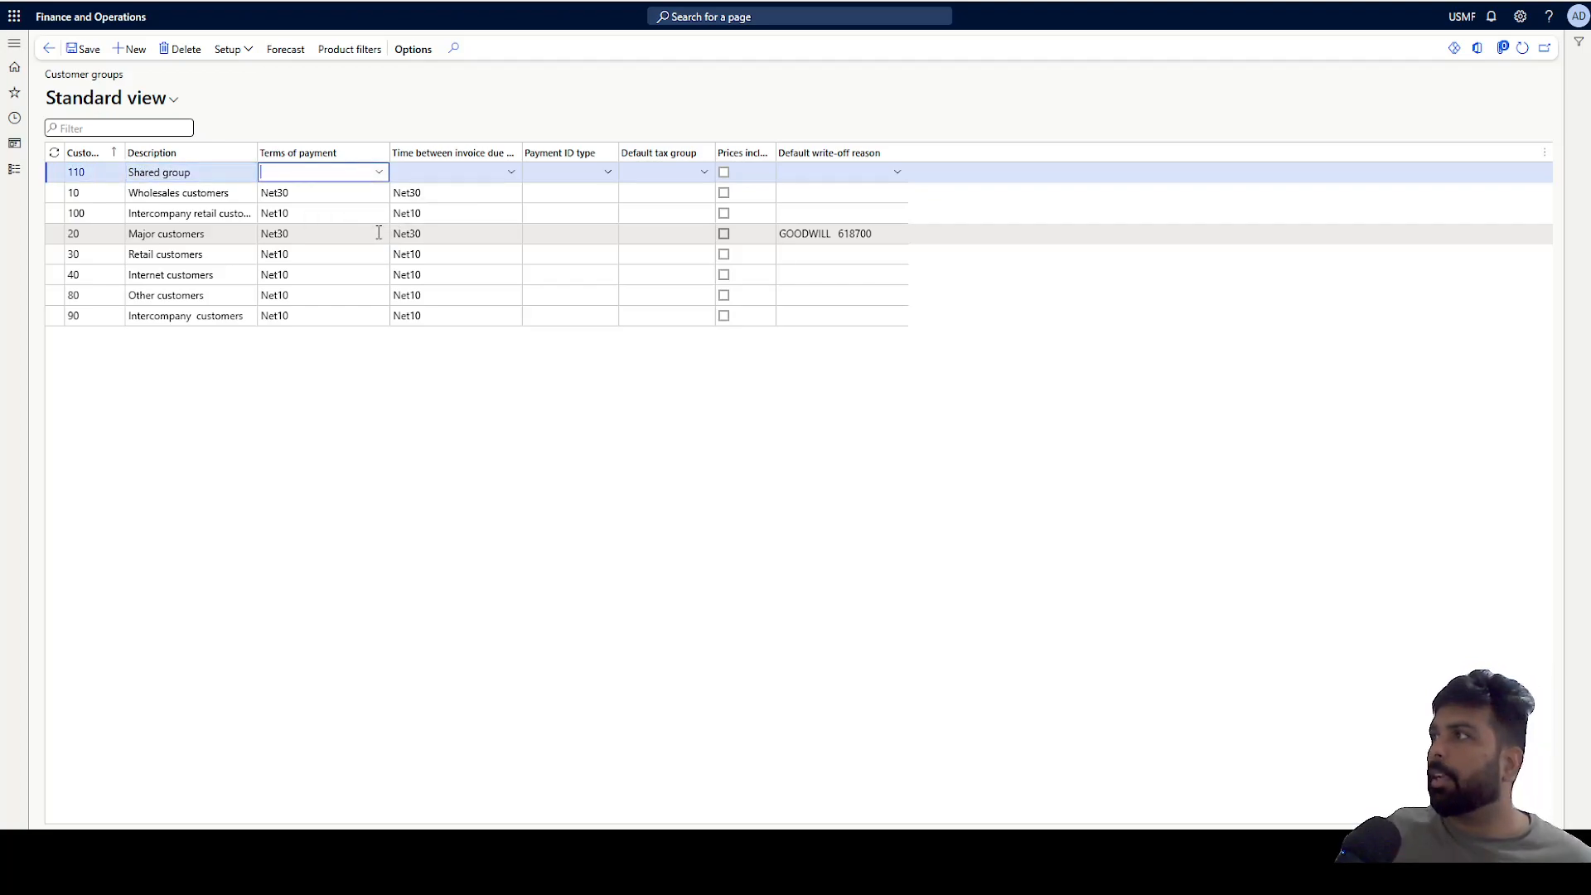
click(380, 173)
scroll(337, 285, down, 2)
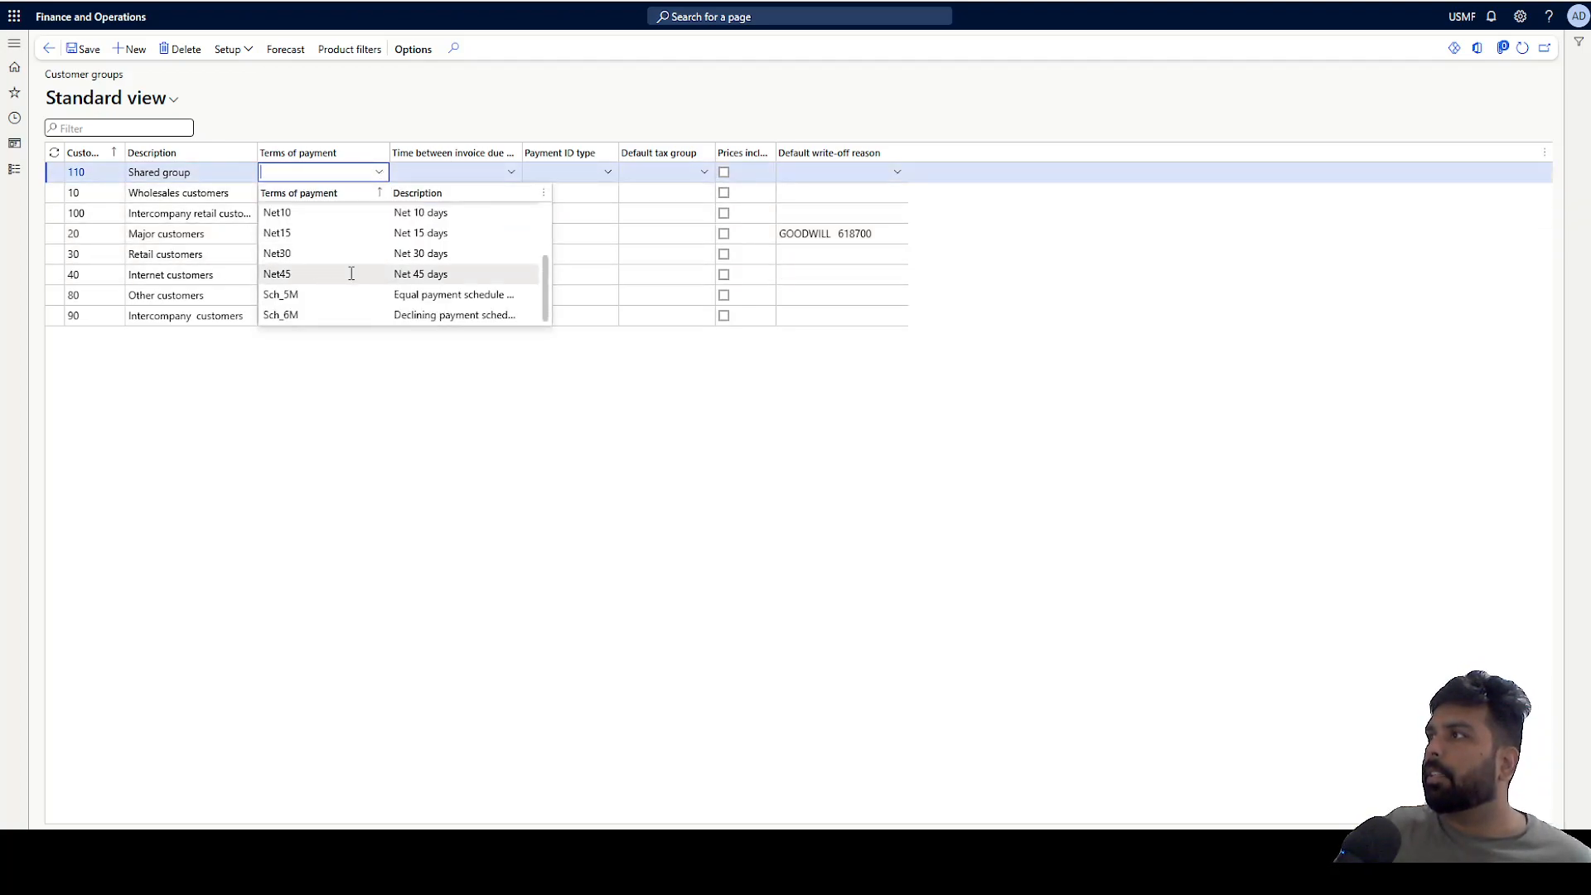
click(330, 253)
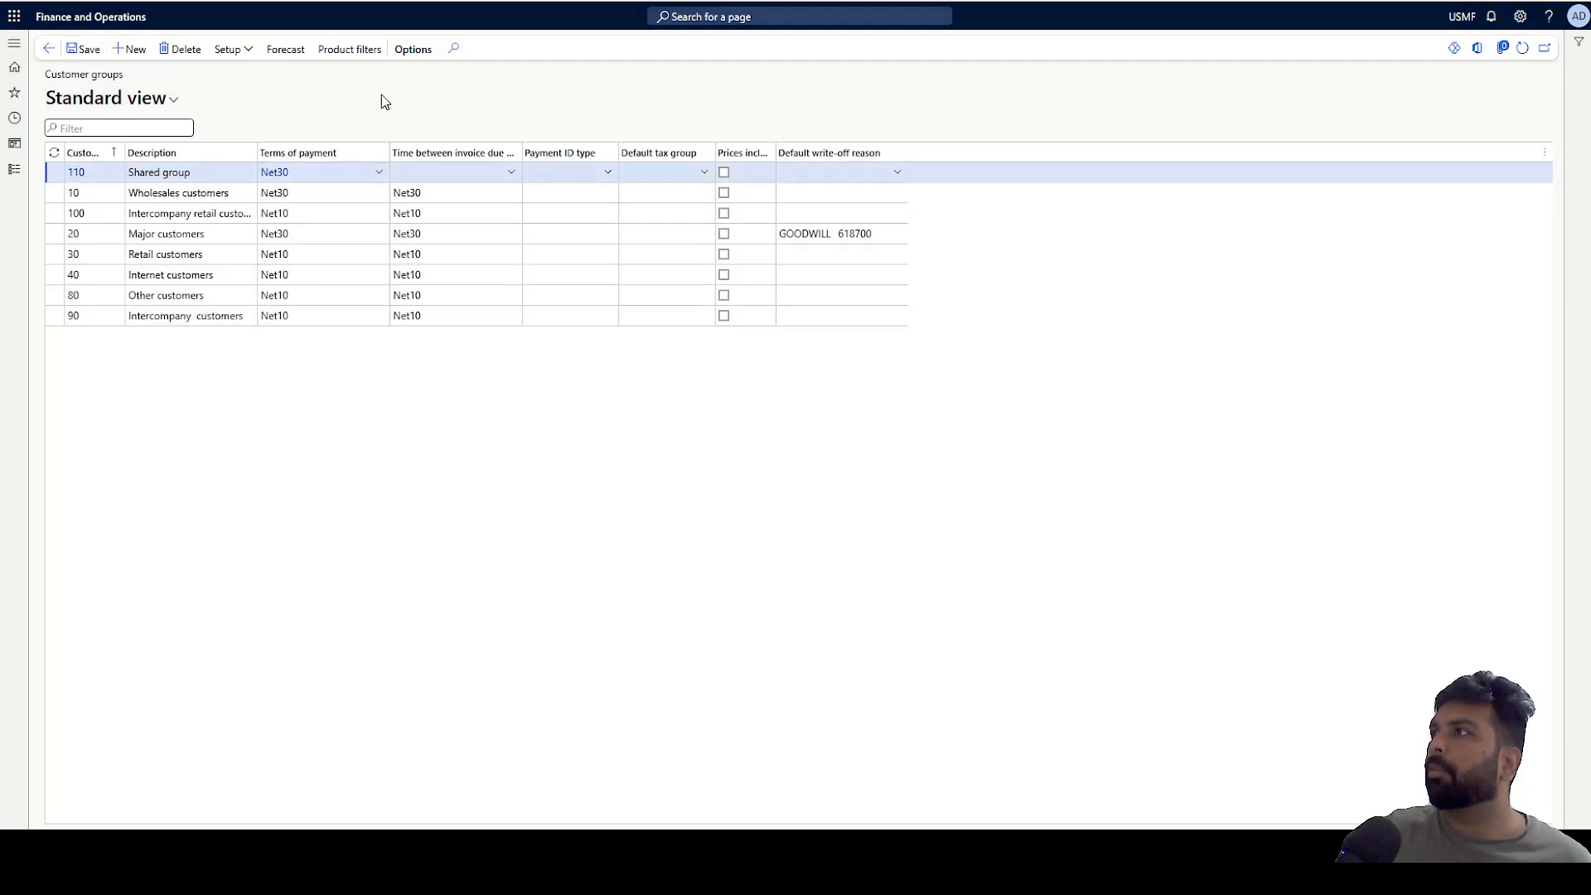
Commit the new group and refresh the GBSI customer groups list to check for group 110.
click(450, 103)
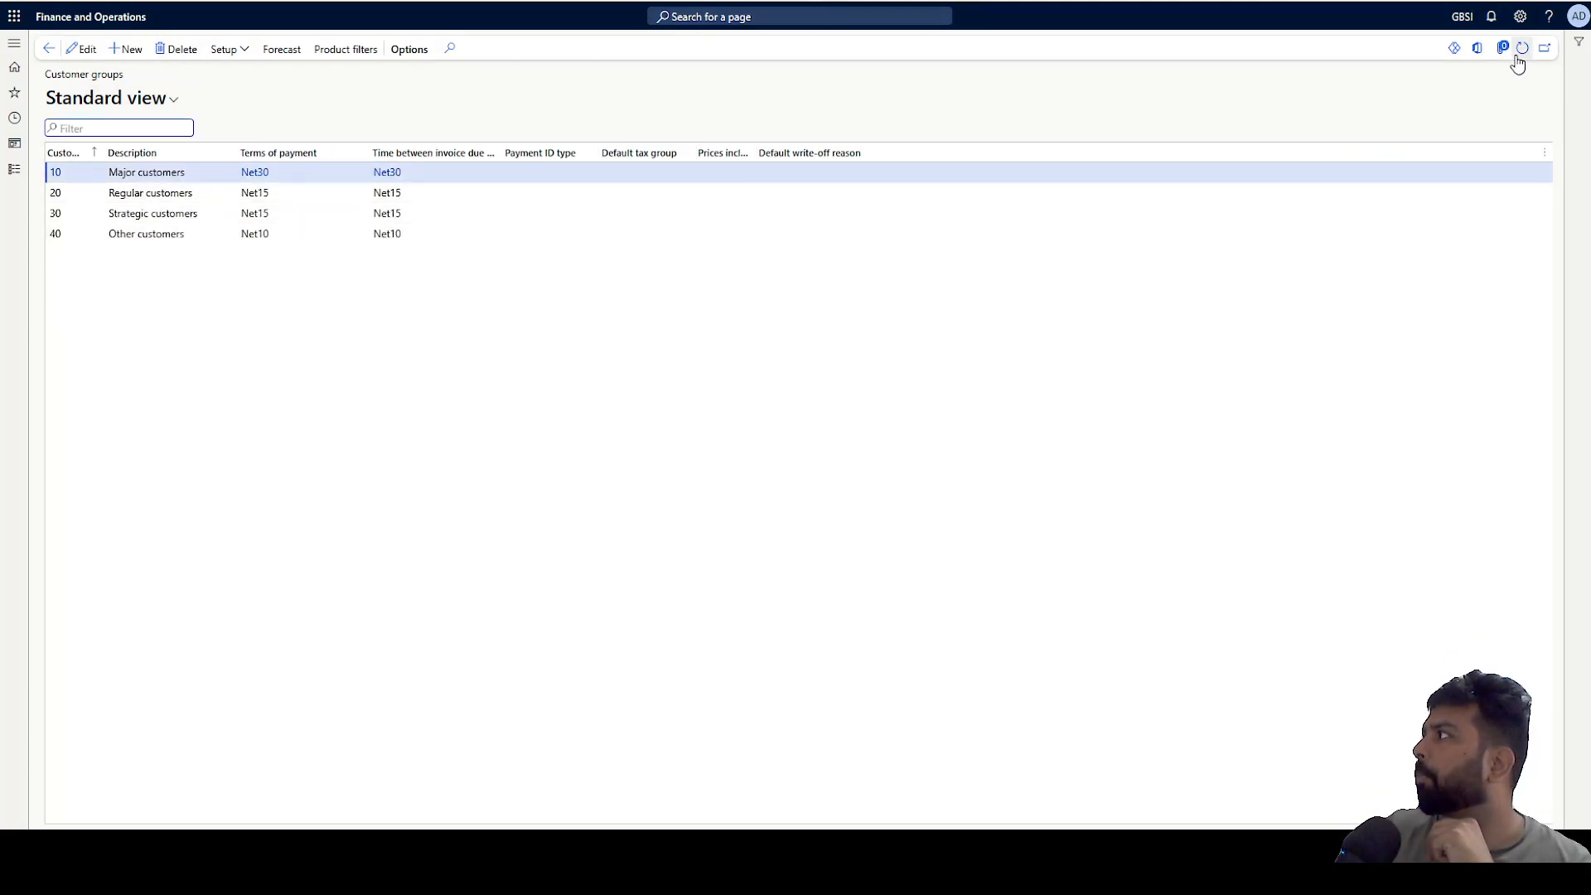
click(172, 193)
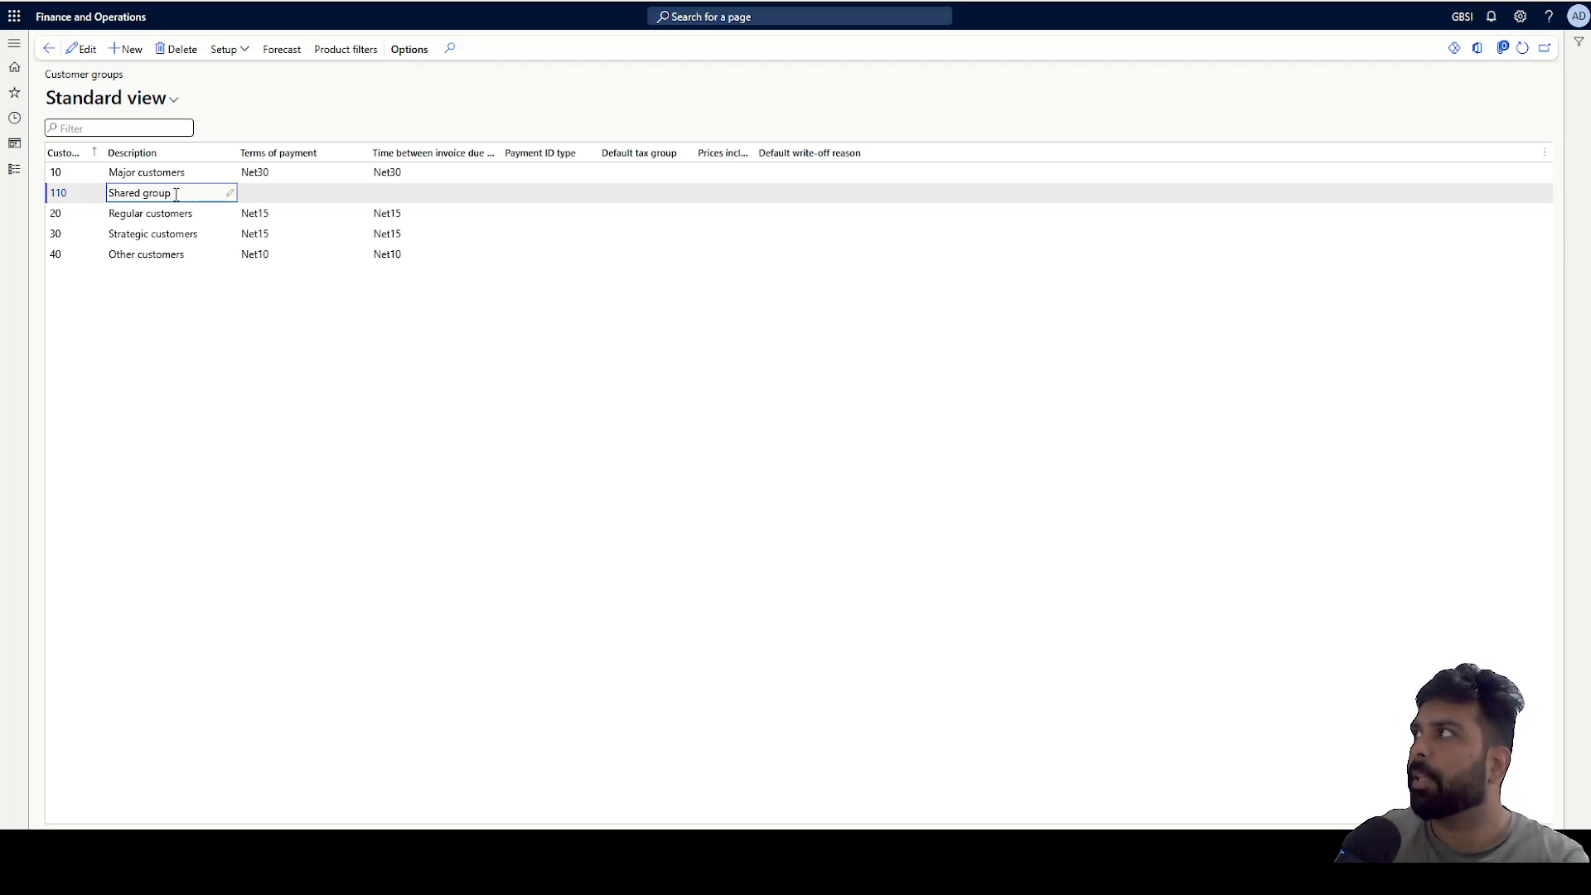
Open the All customers list for GBSI from Accounts receivable.
click(14, 169)
click(76, 219)
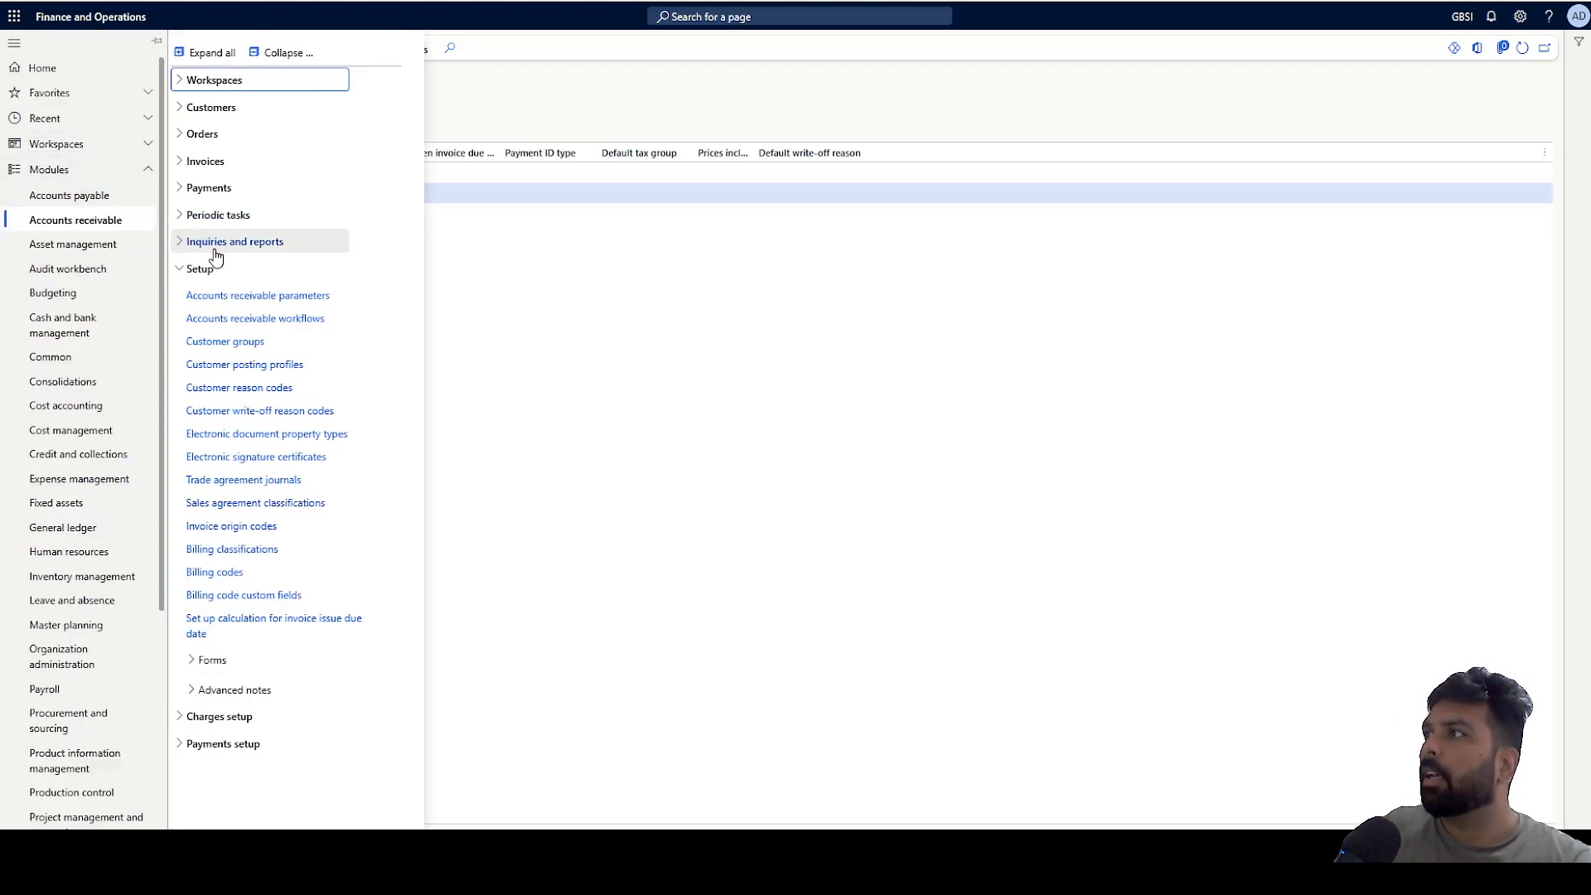
click(207, 107)
click(230, 139)
In the USMF tab, open the Accounts receivable customers menu.
click(746, 0)
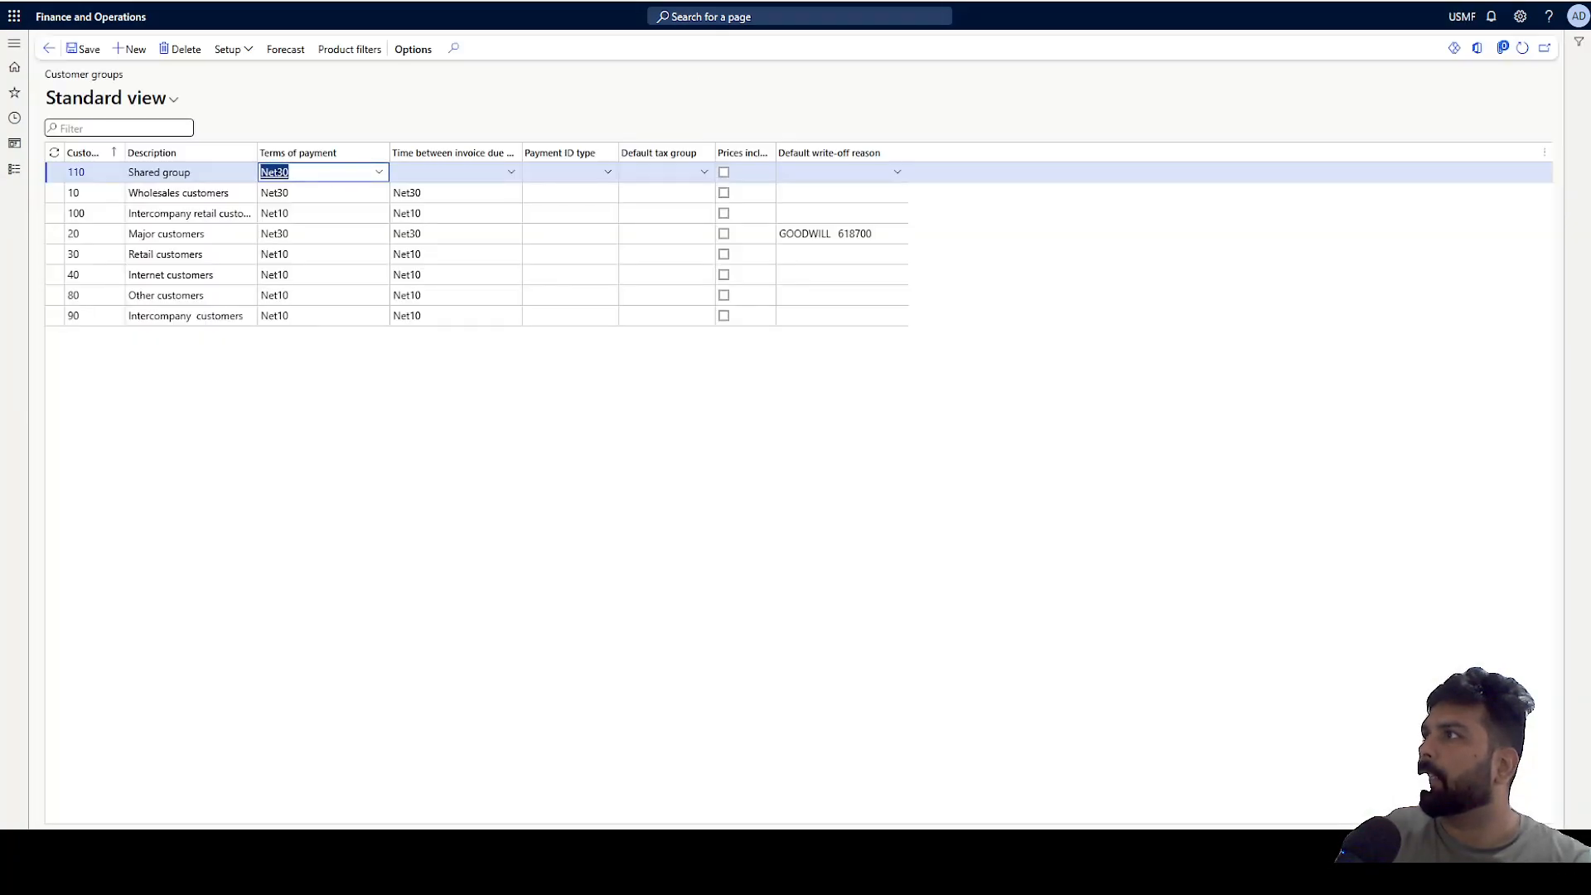
click(14, 170)
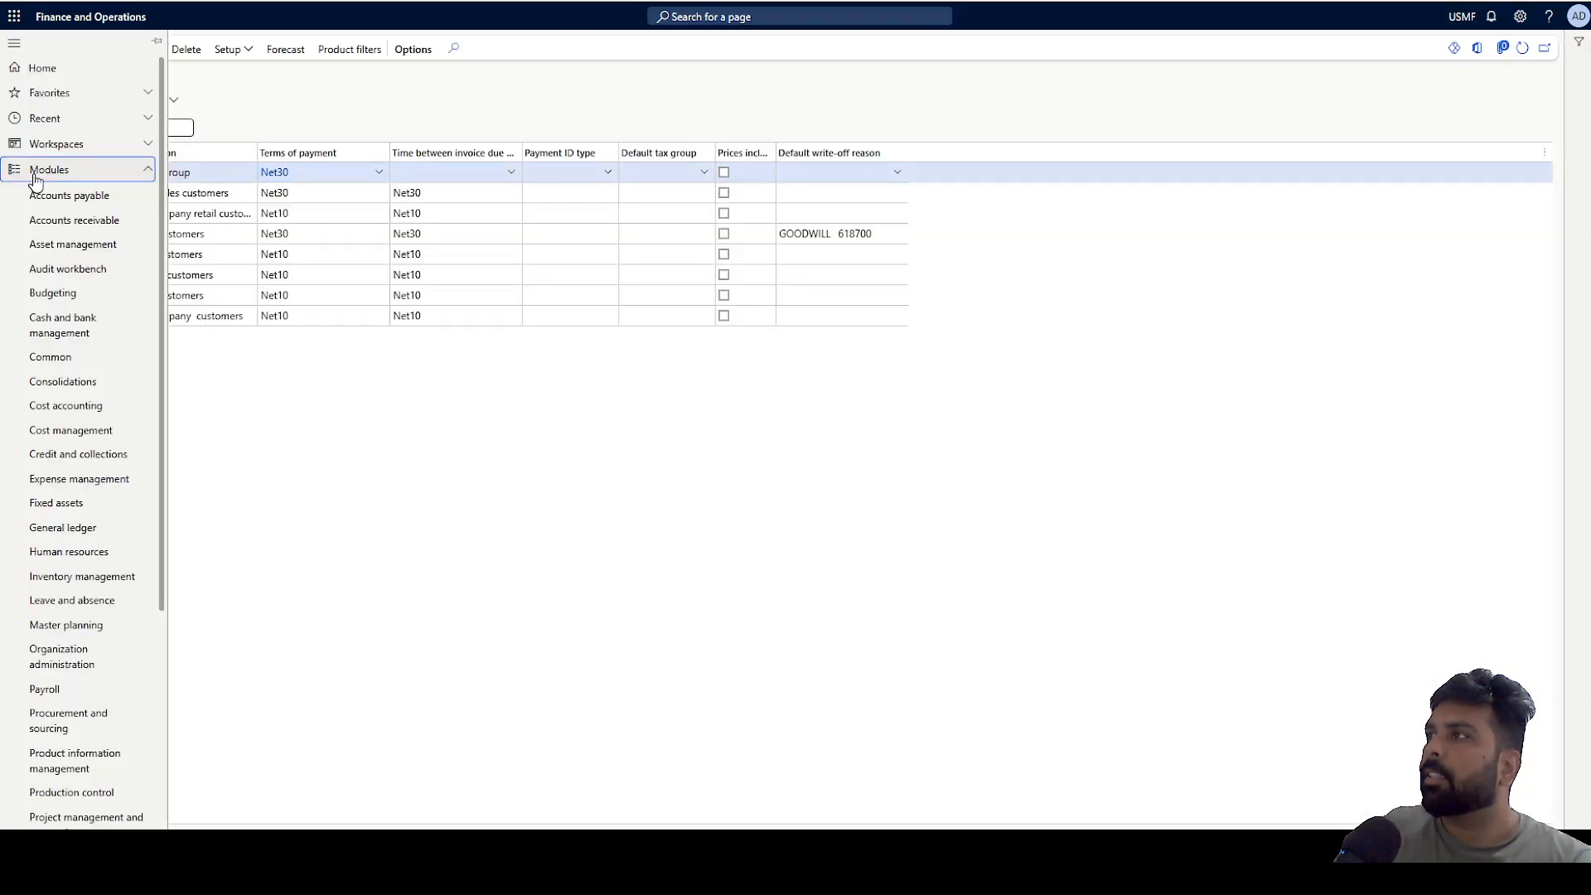
click(75, 220)
click(221, 107)
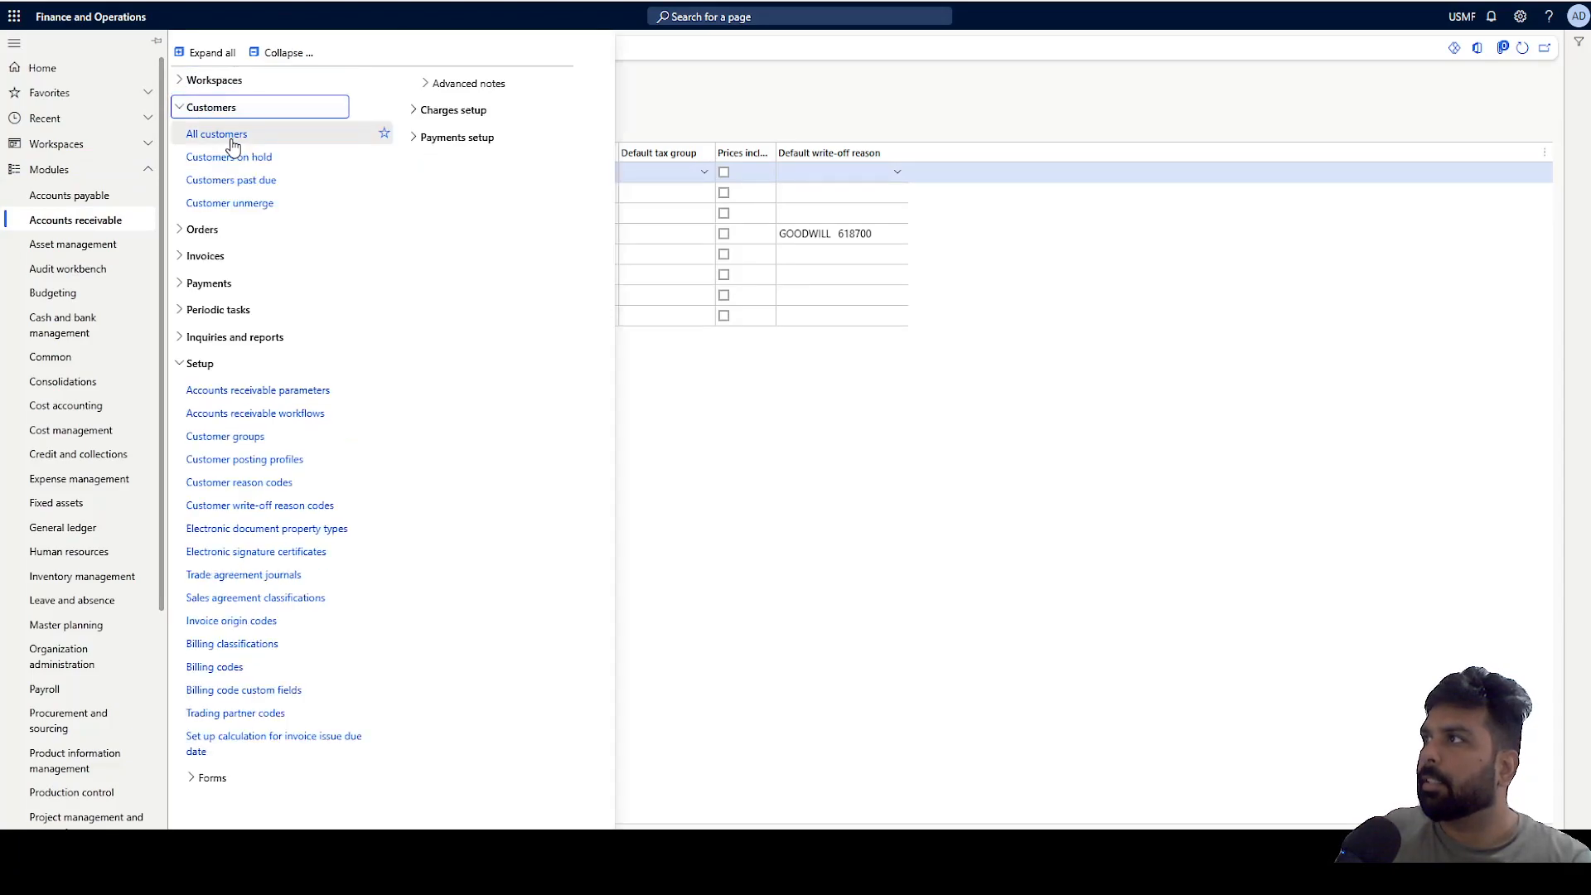
click(517, 105)
In the GBSI company, create a new customer, entering the presenter's first name as account and name, in customer group 110.
click(829, 1)
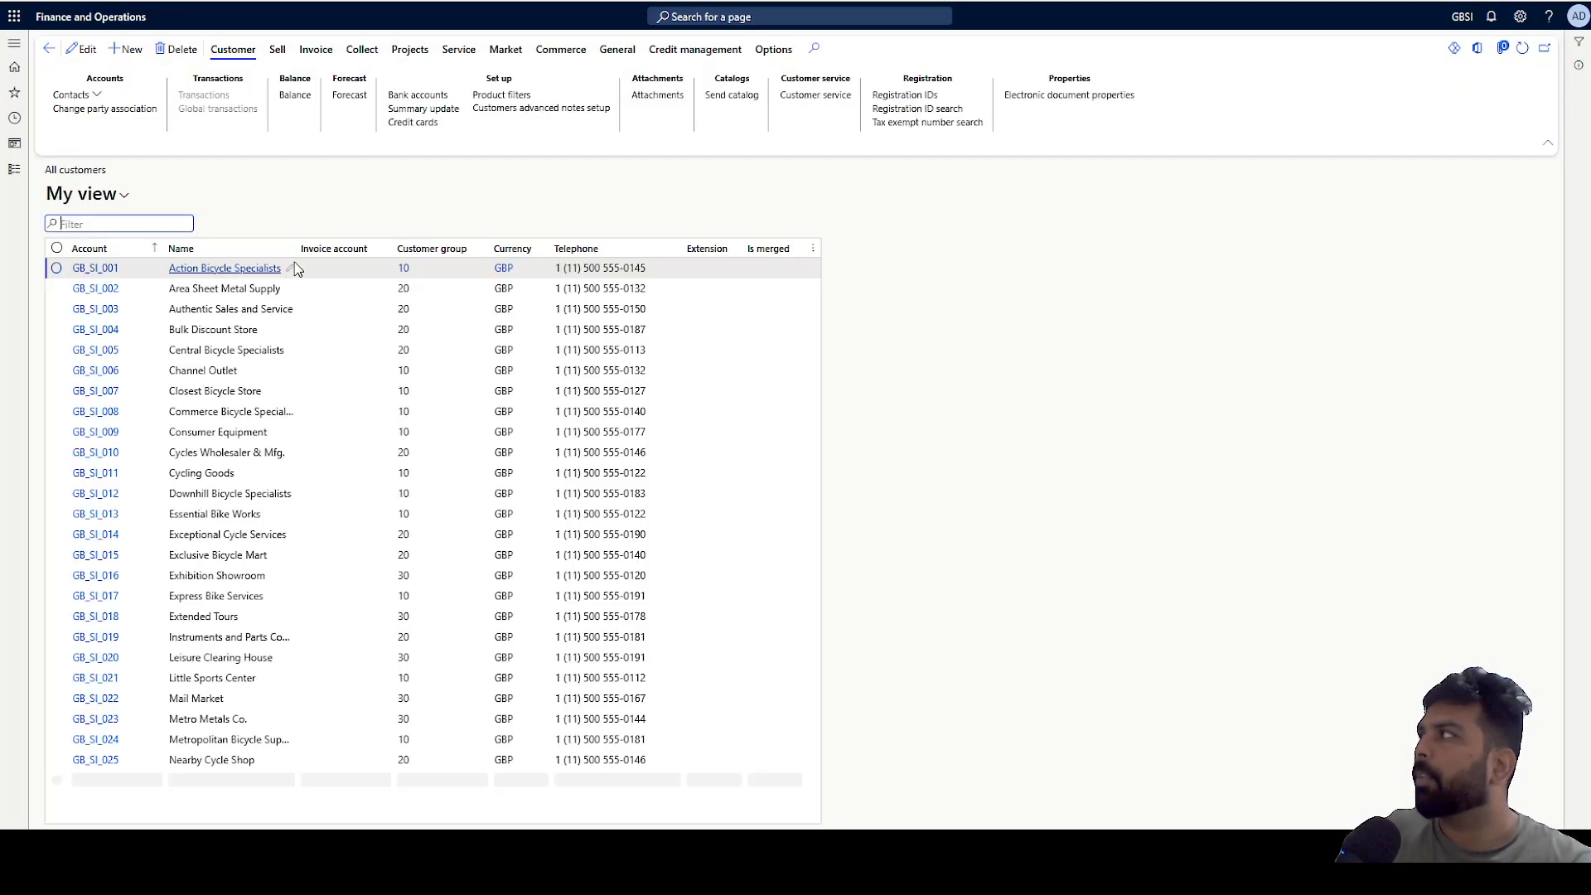
click(125, 50)
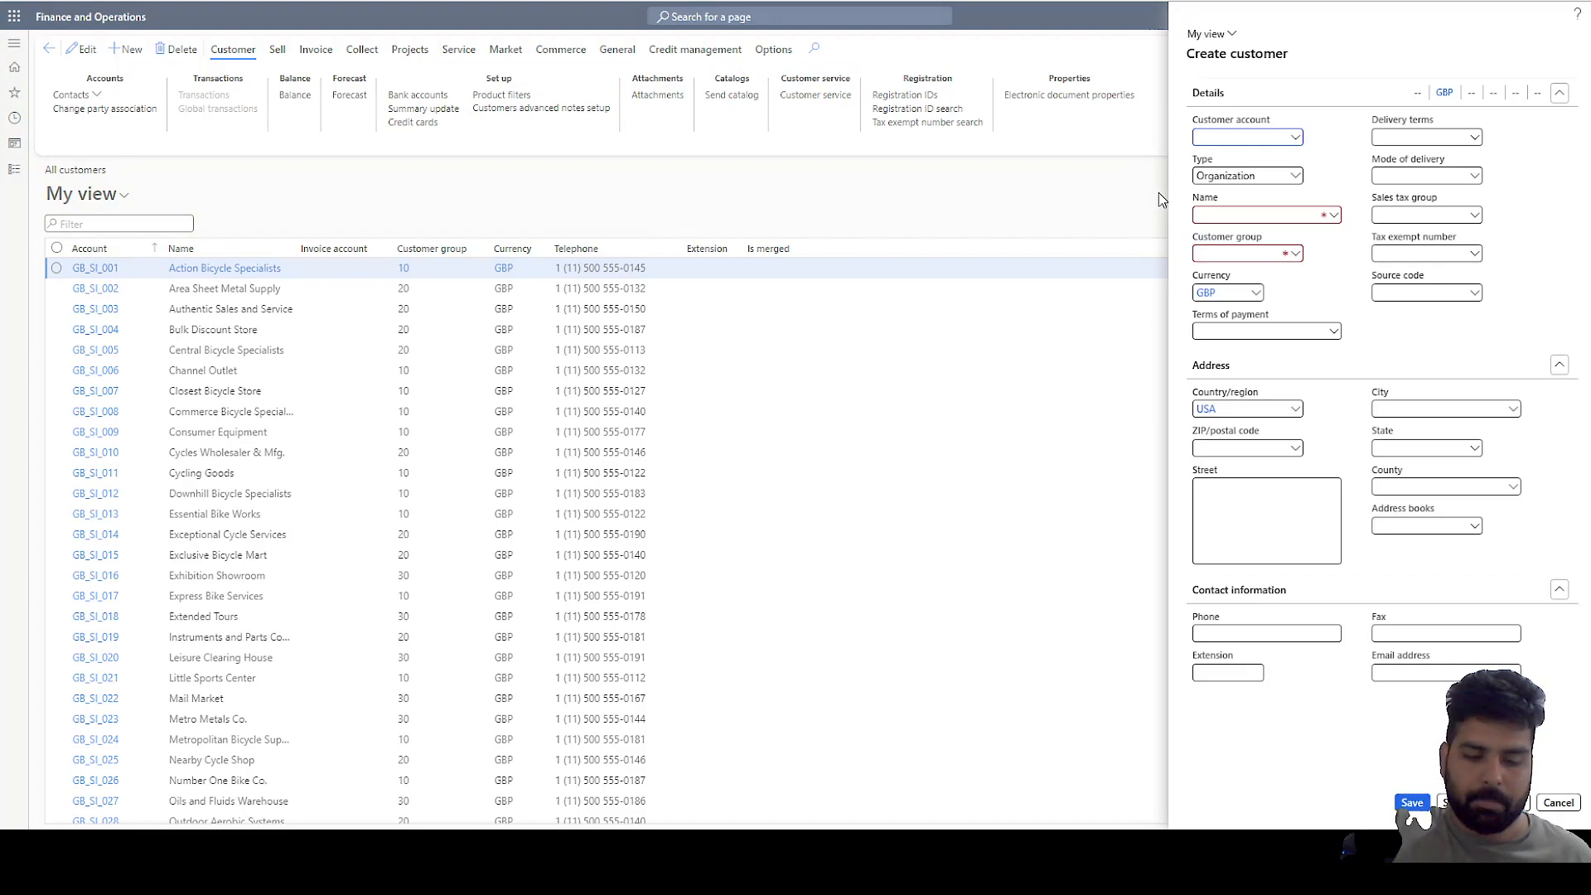
text(Saurabh)
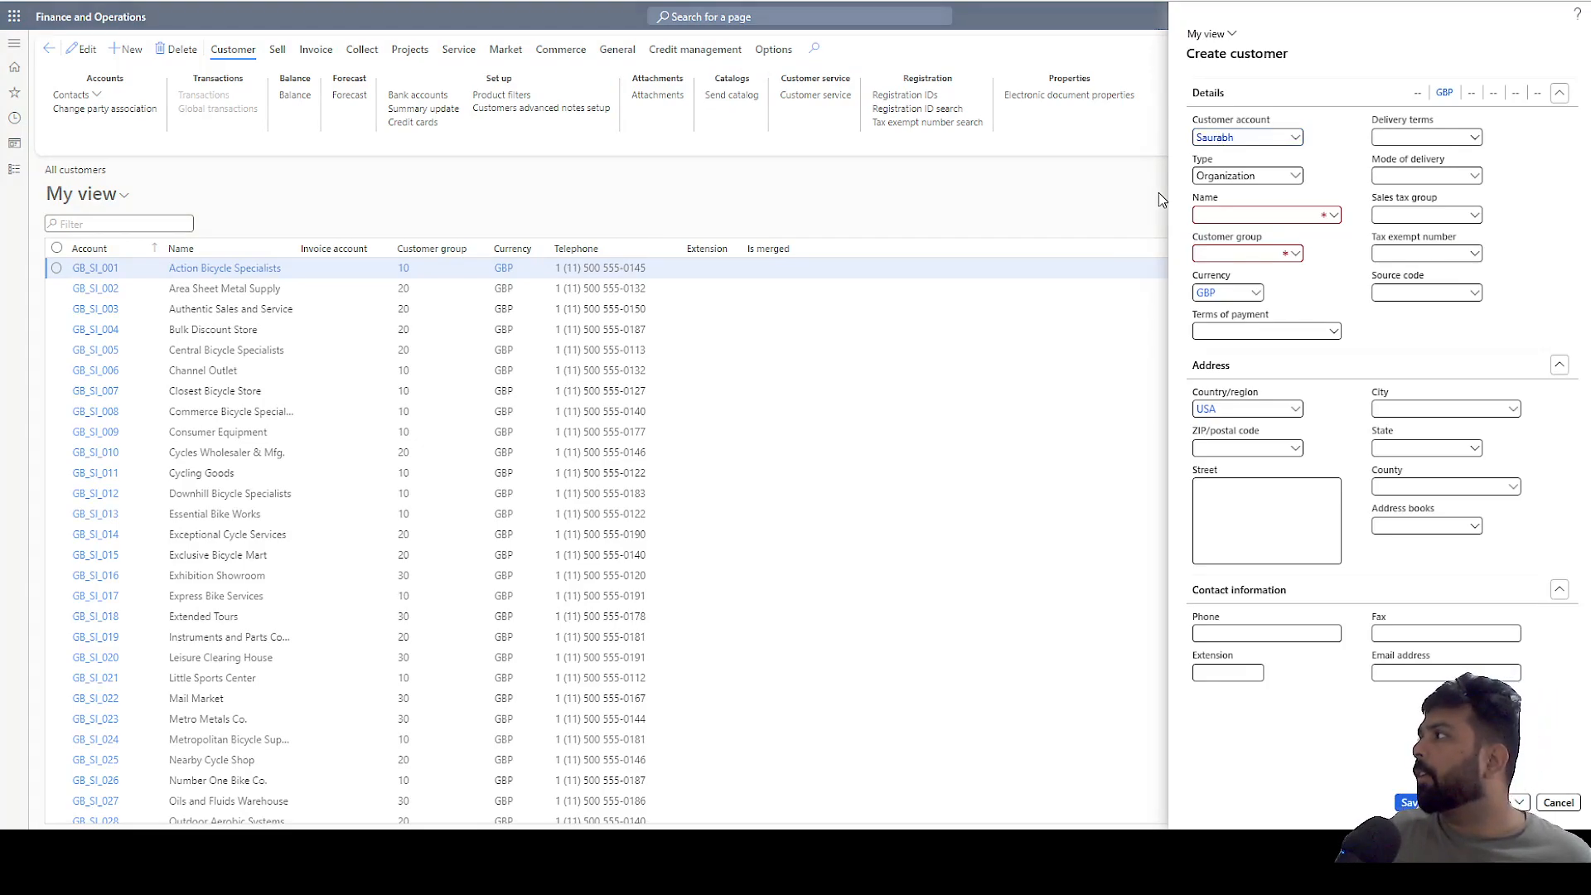
key(Tab)
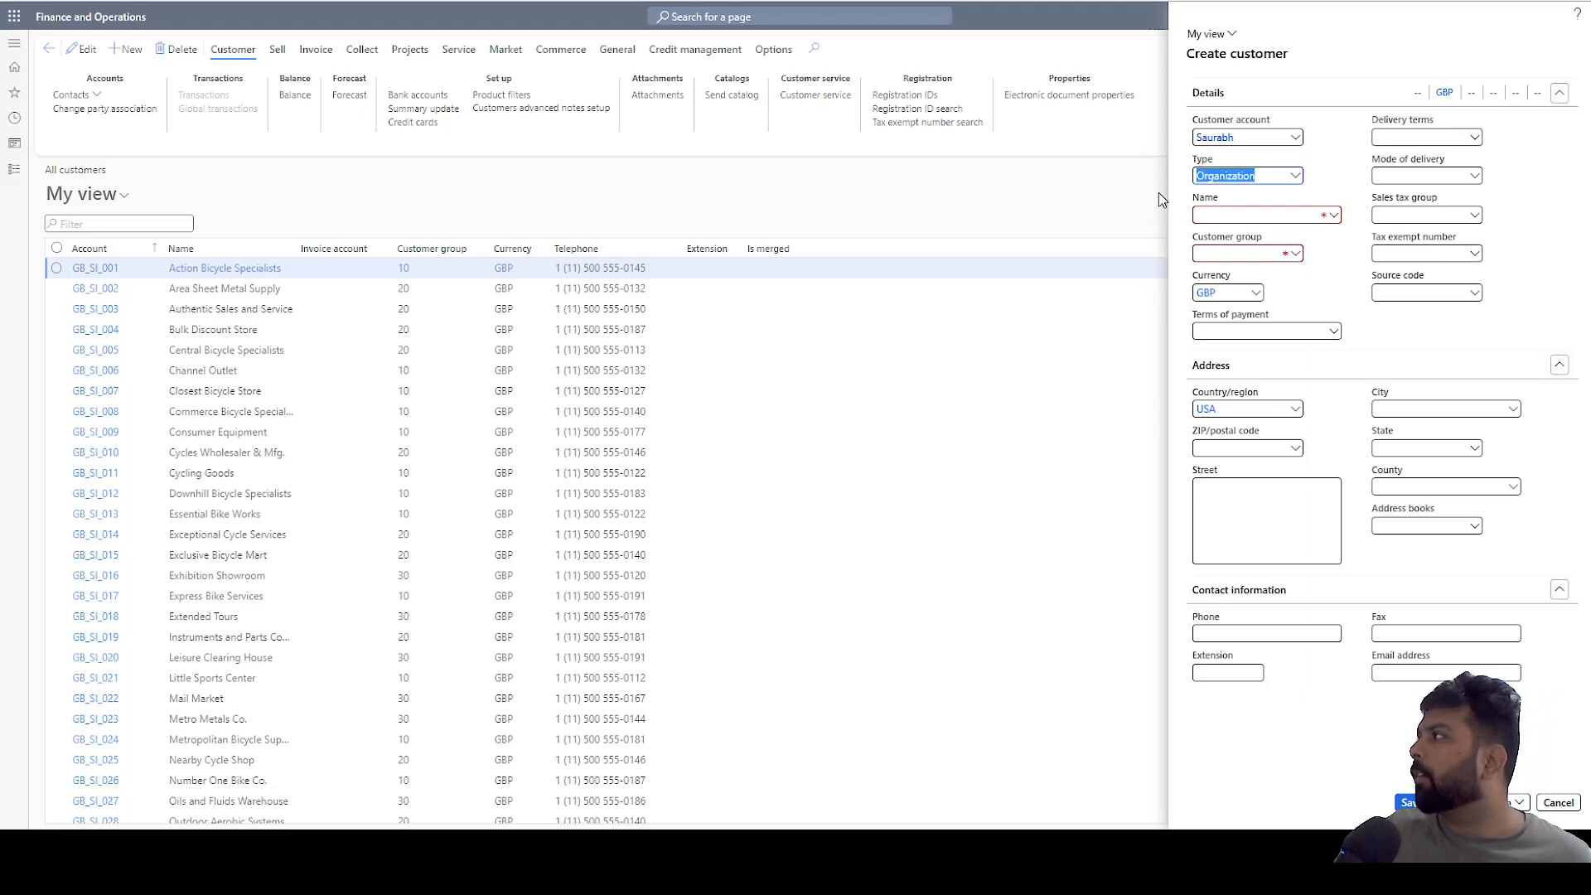
click(1208, 209)
text(Saurabh)
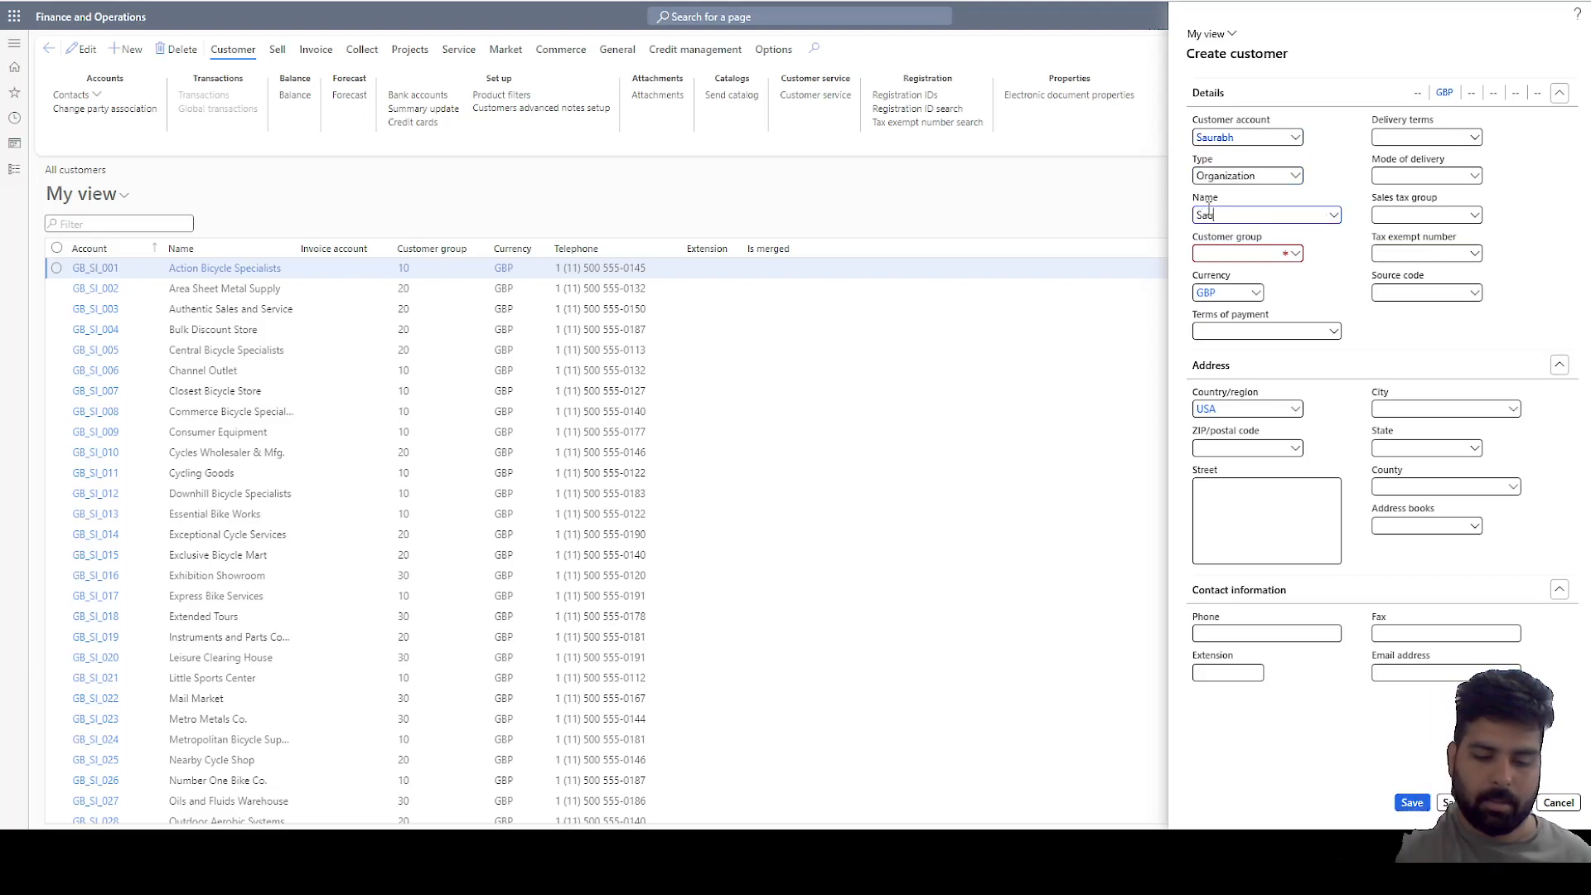
key(Tab)
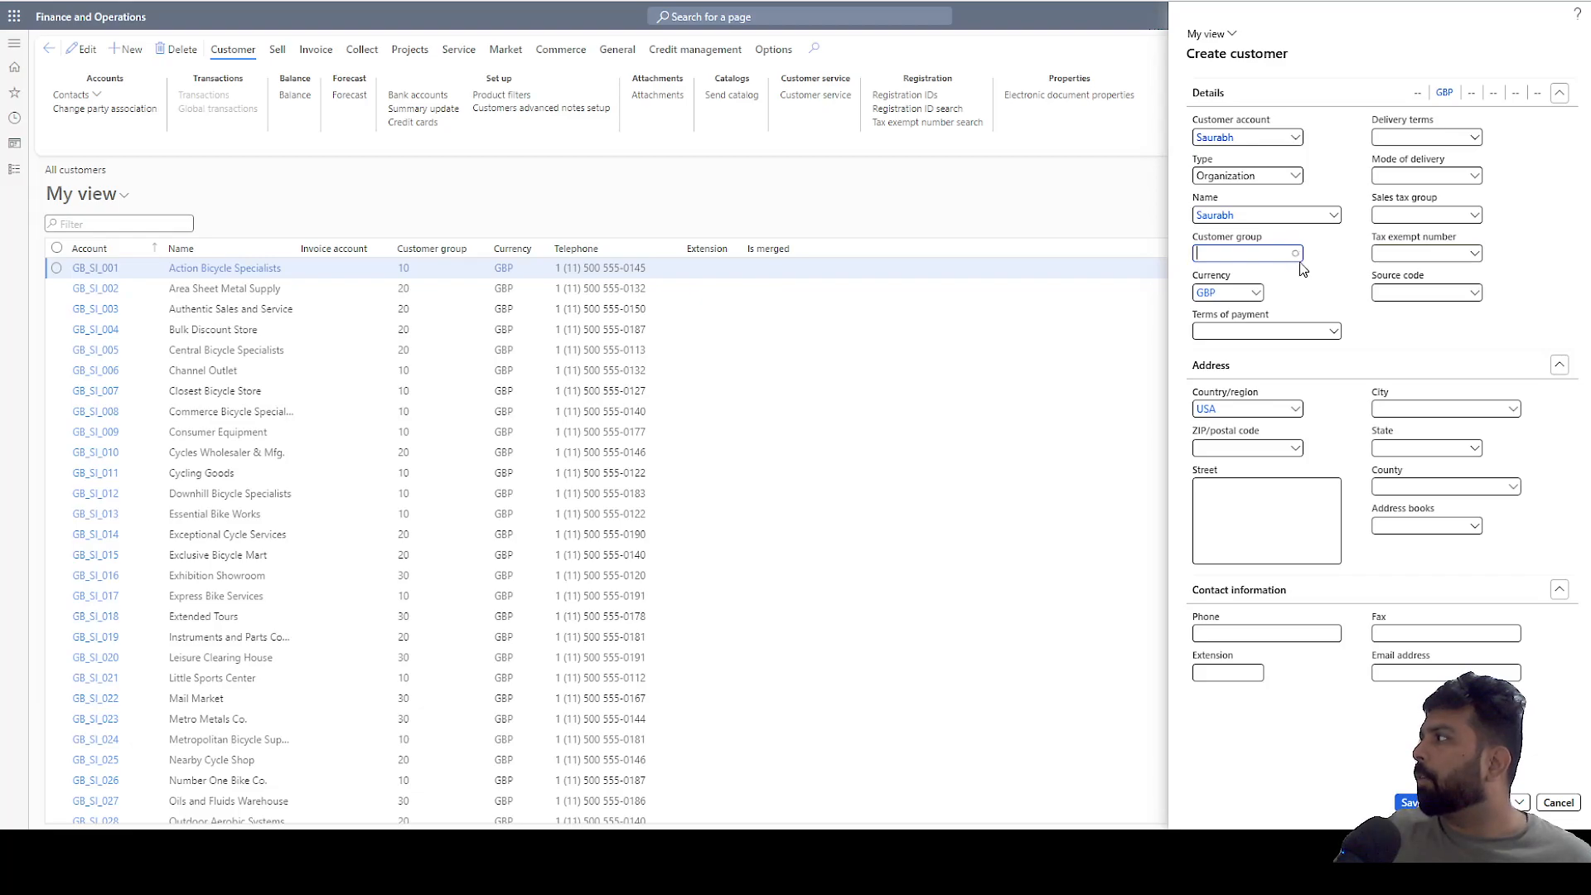
click(1295, 253)
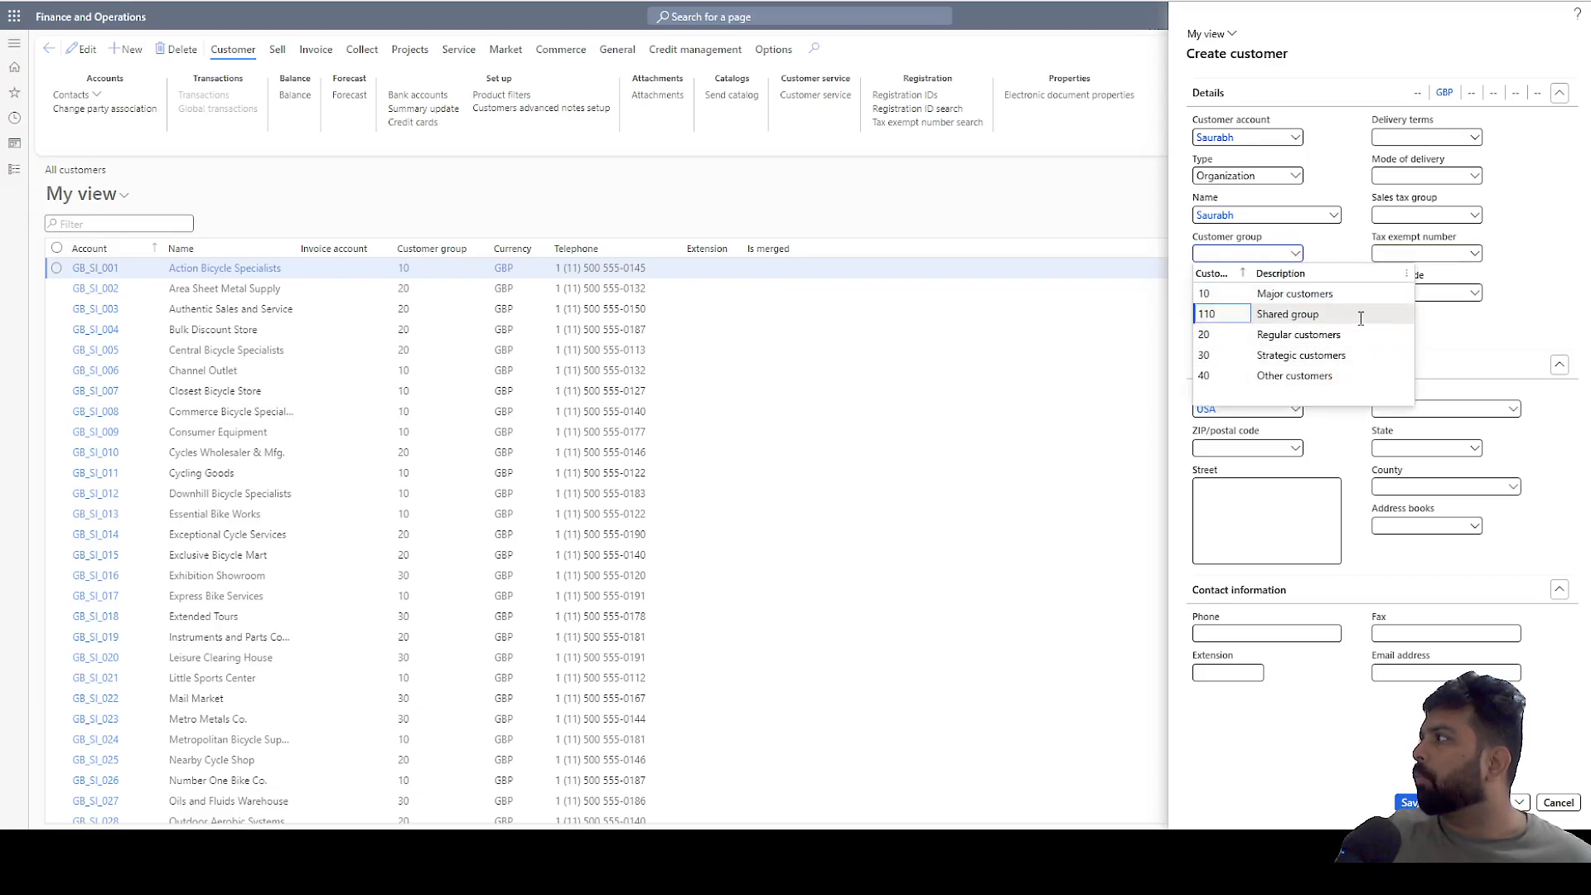
click(1249, 316)
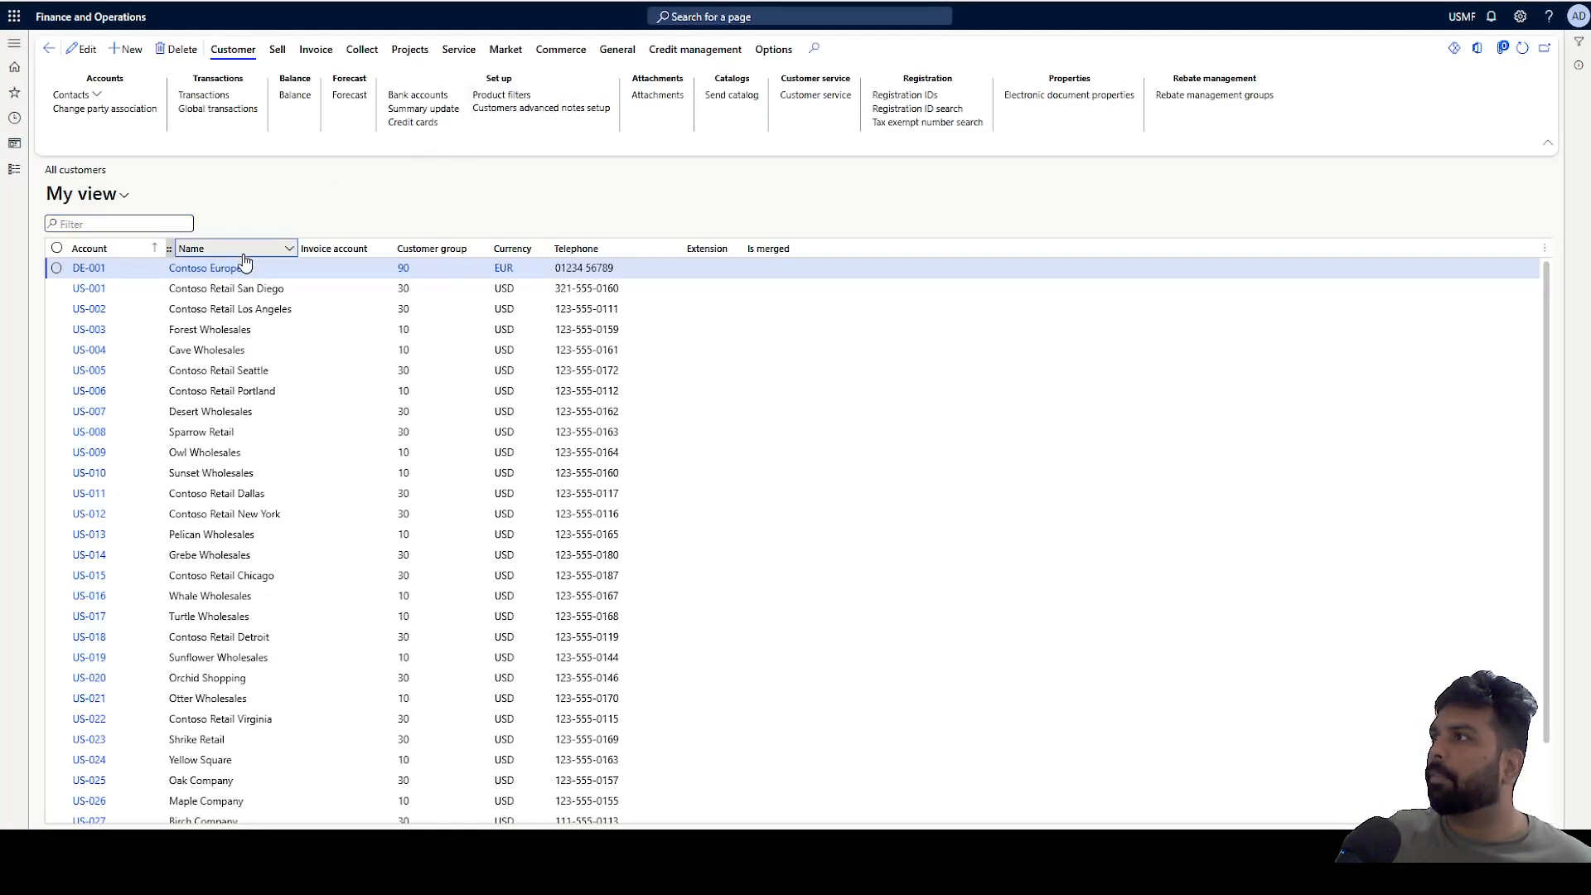
Filter the USMF all-customers list by the new customer's name to check it is shared.
click(246, 262)
text(saurab)
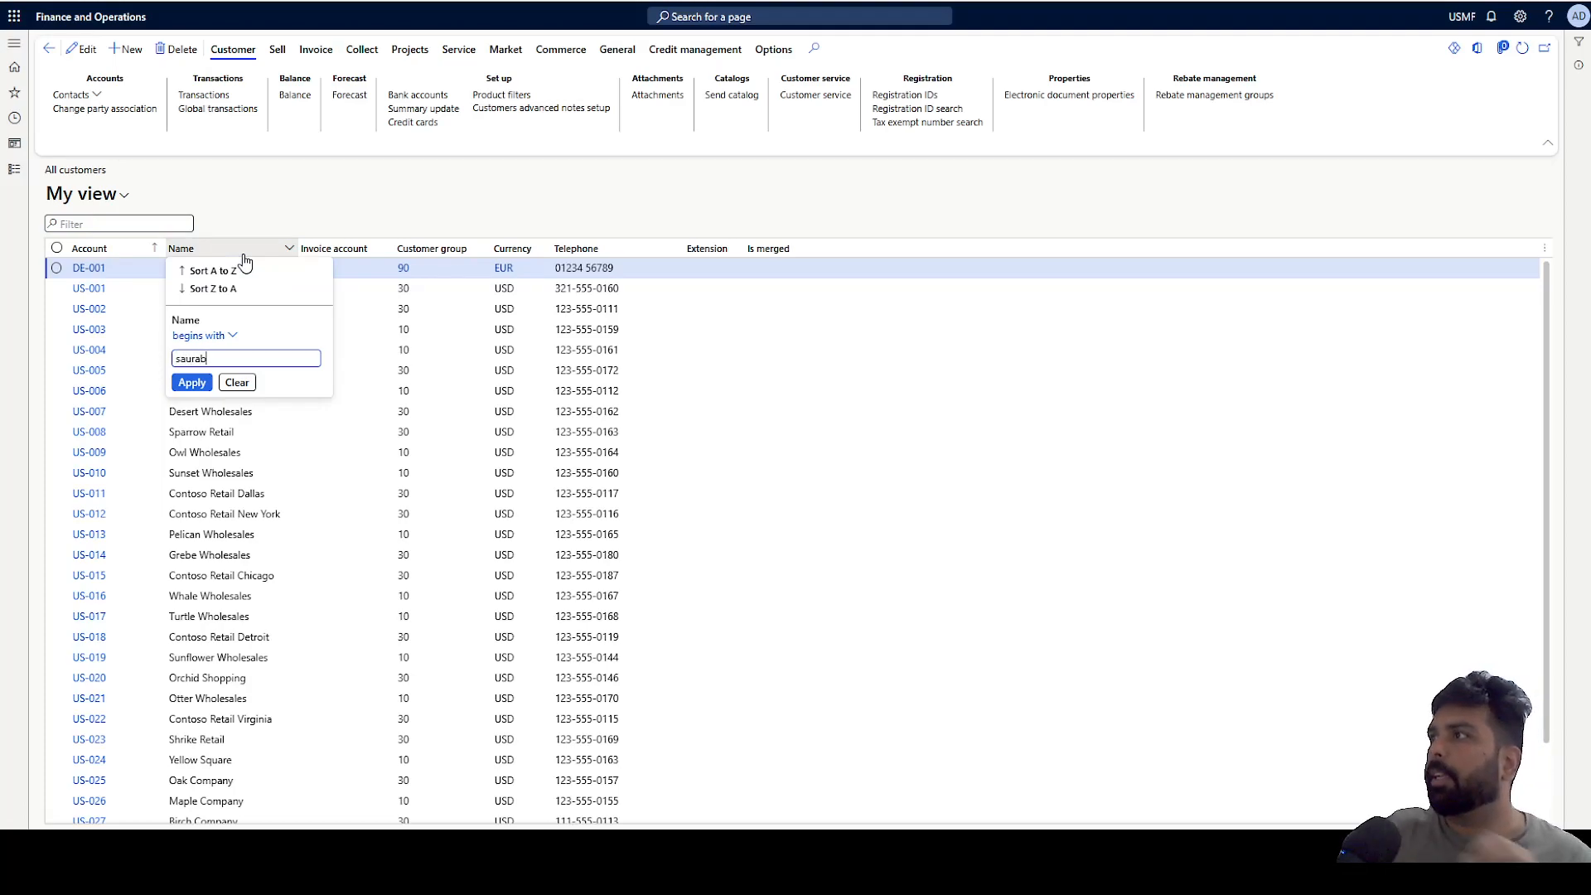
key(Return)
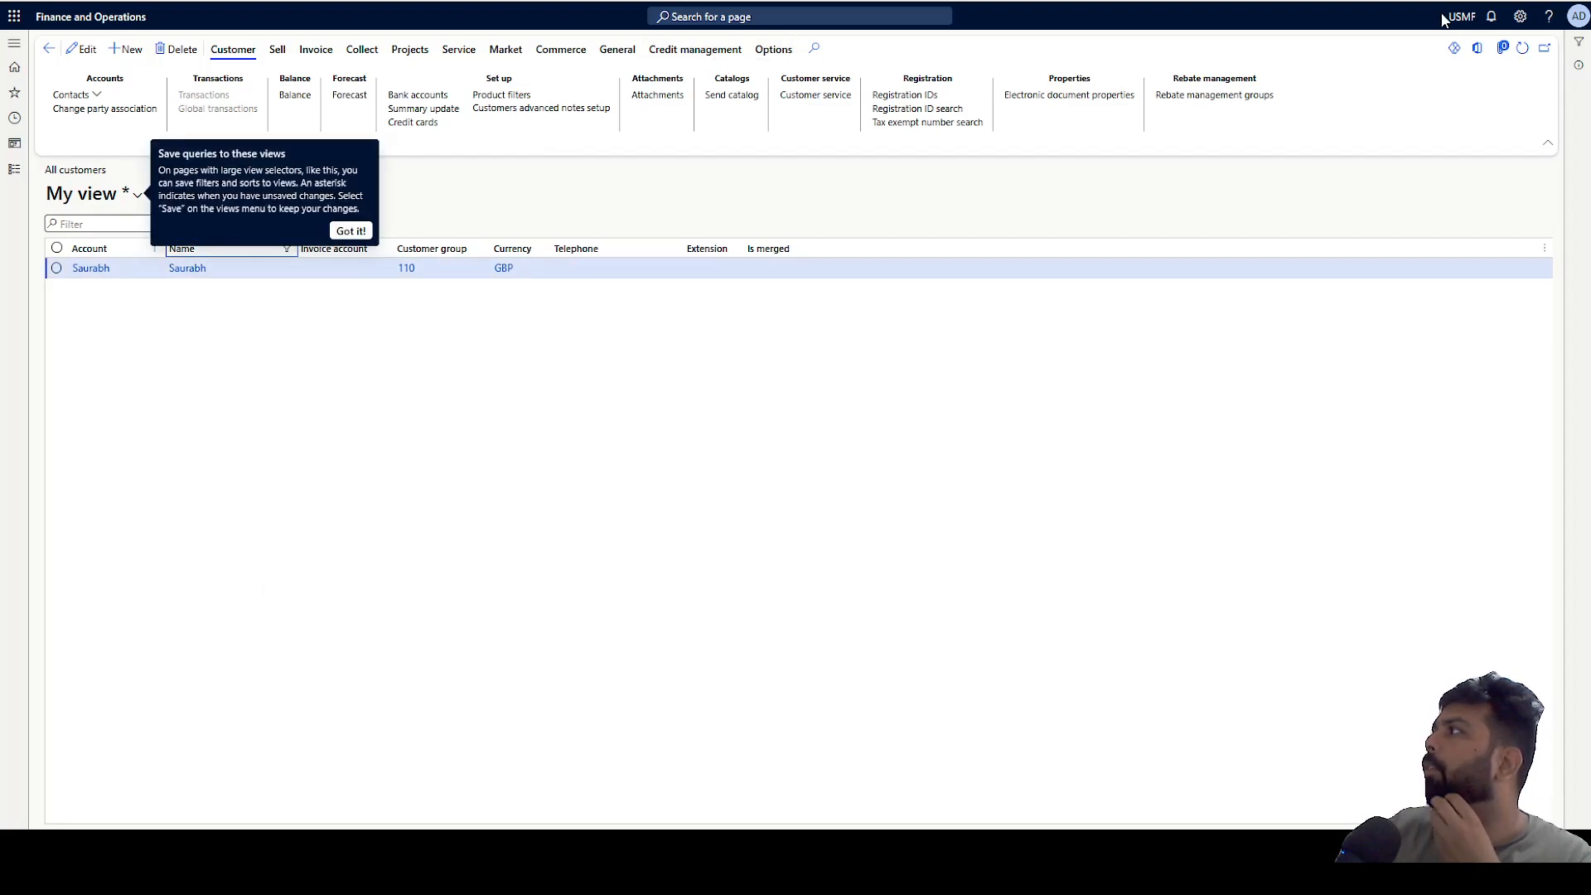
Dismiss the saved-views tip and open the filtered customer's record in USMF.
click(663, 0)
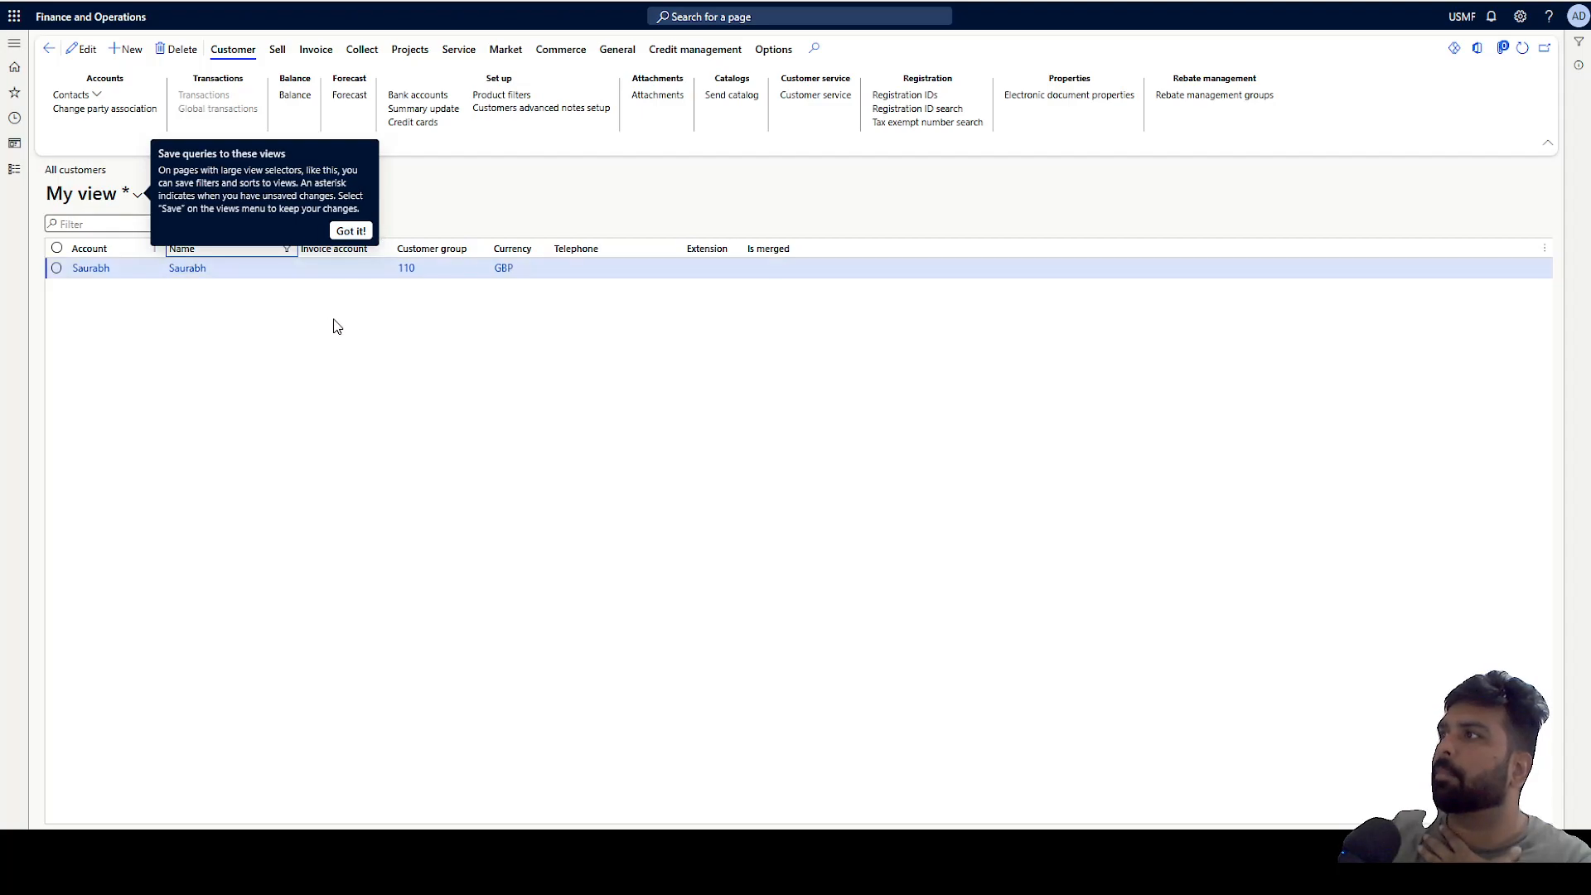
click(14, 169)
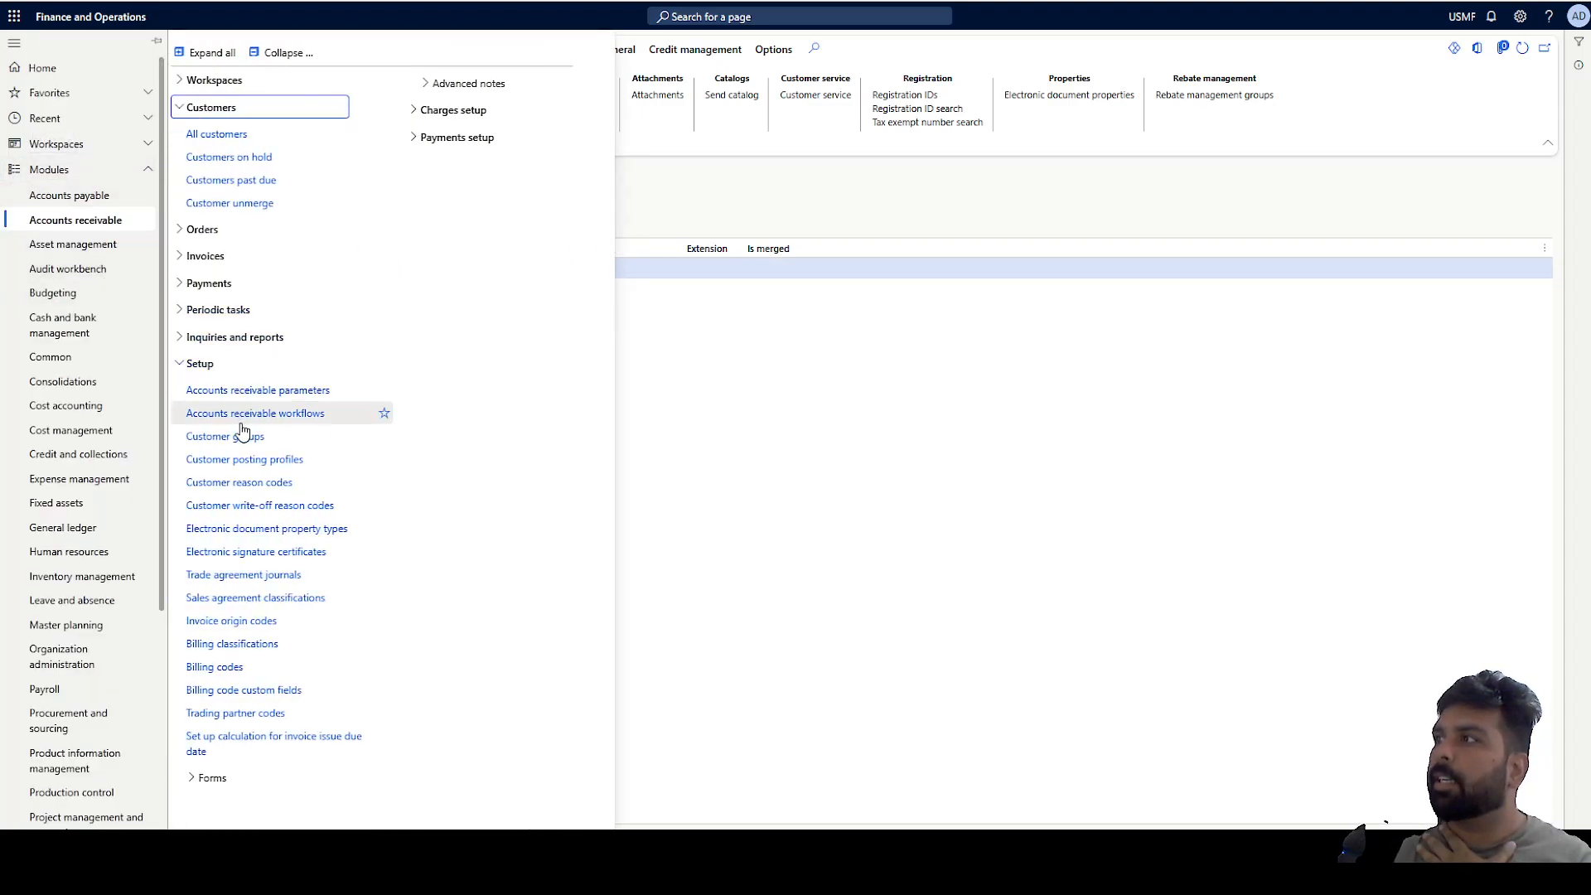
click(767, 366)
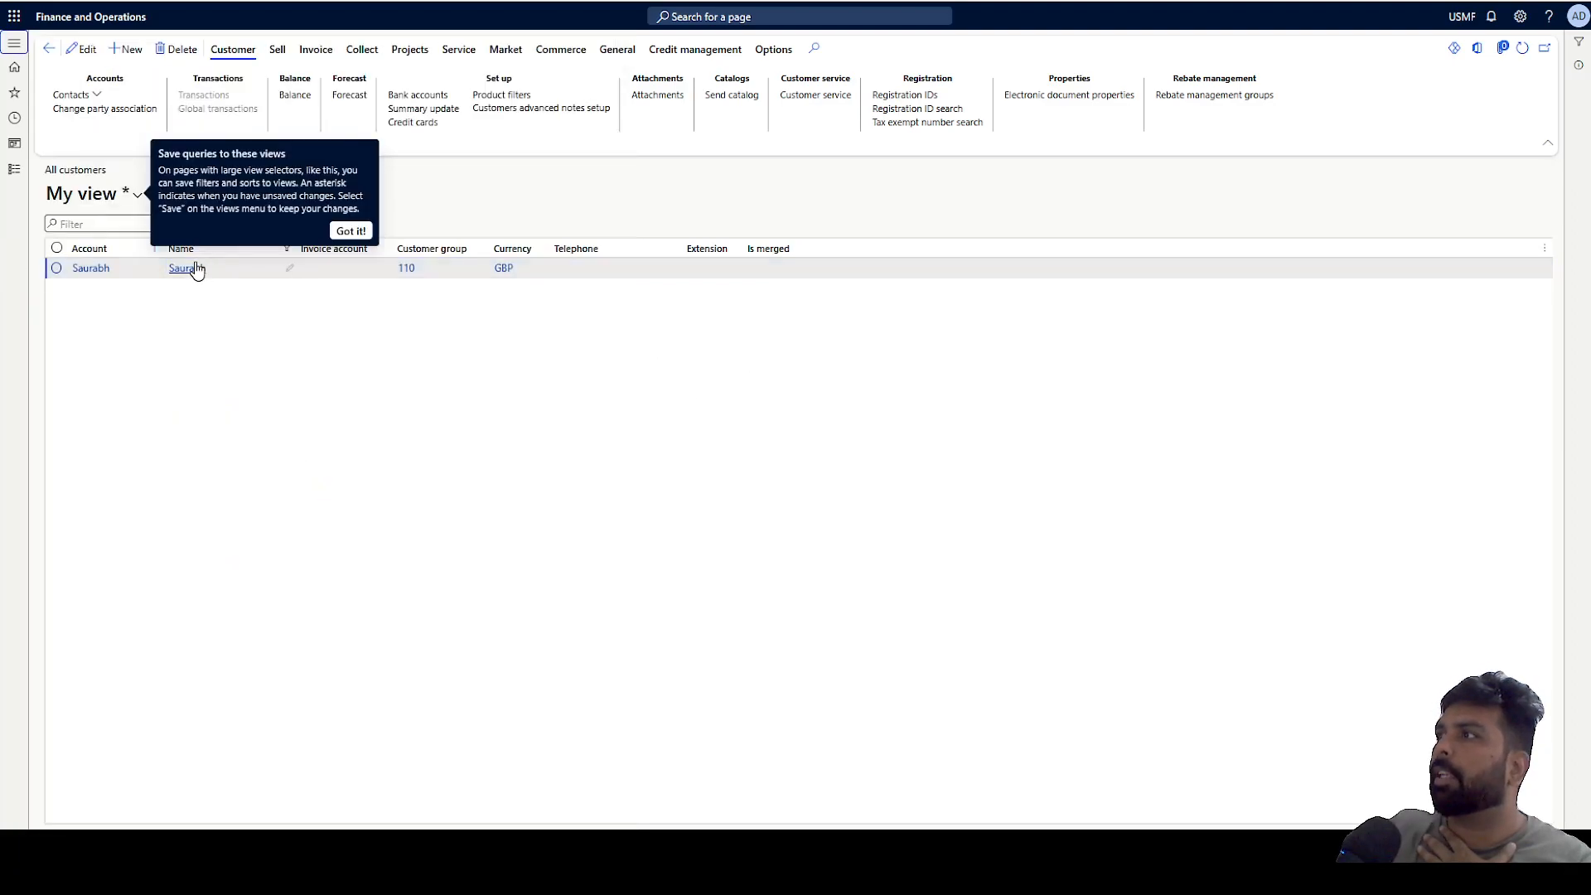
click(350, 230)
click(97, 271)
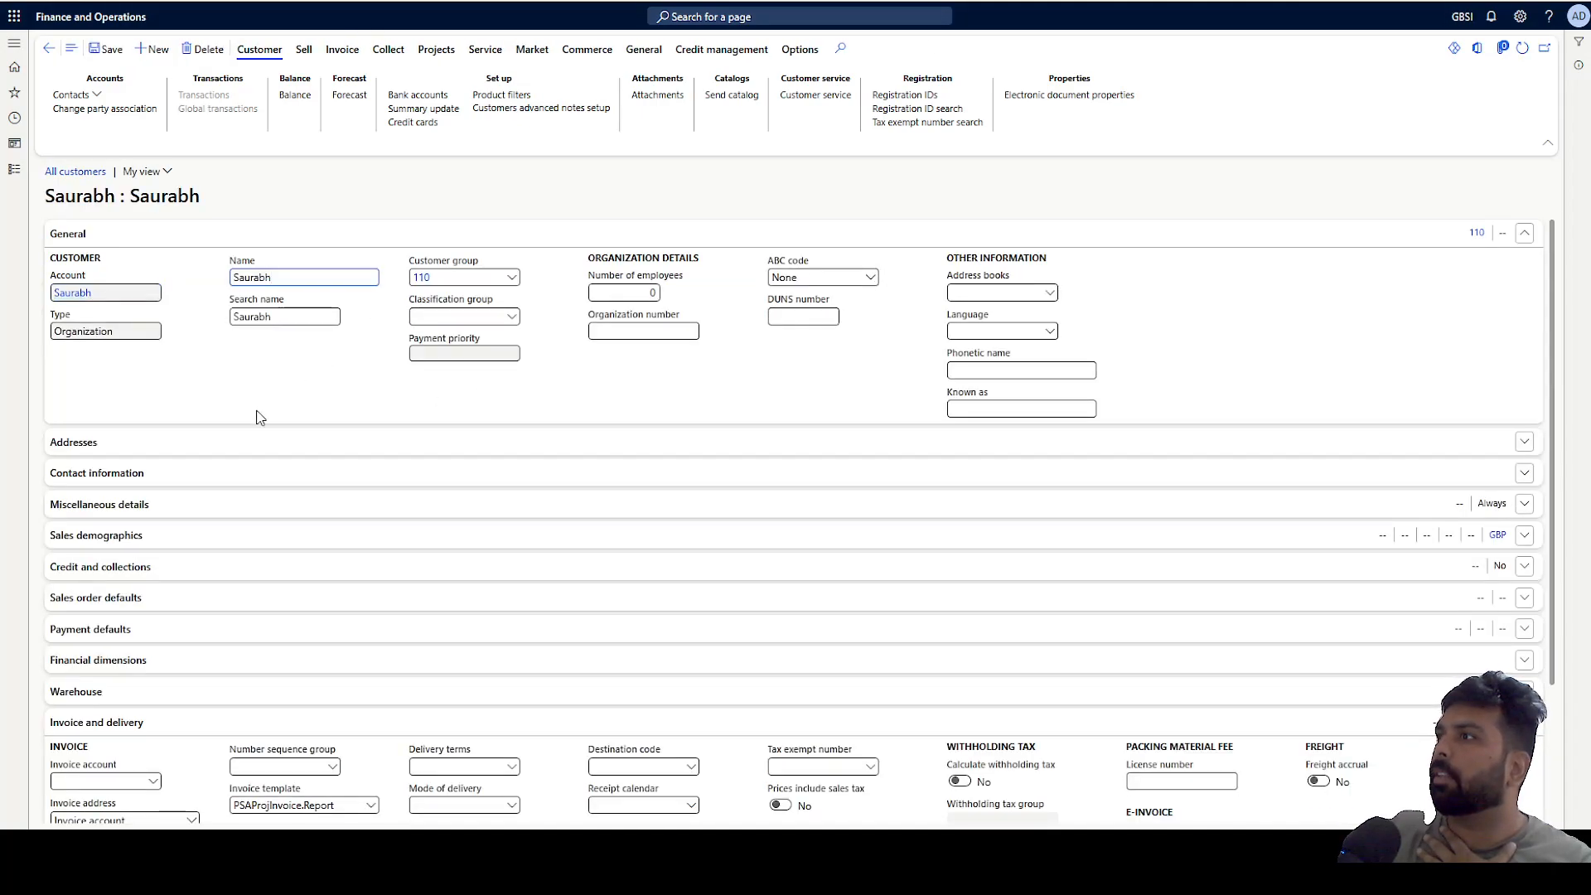
Add a new Business address to the customer in USMF, using the customer's name as description and street Test.
click(273, 447)
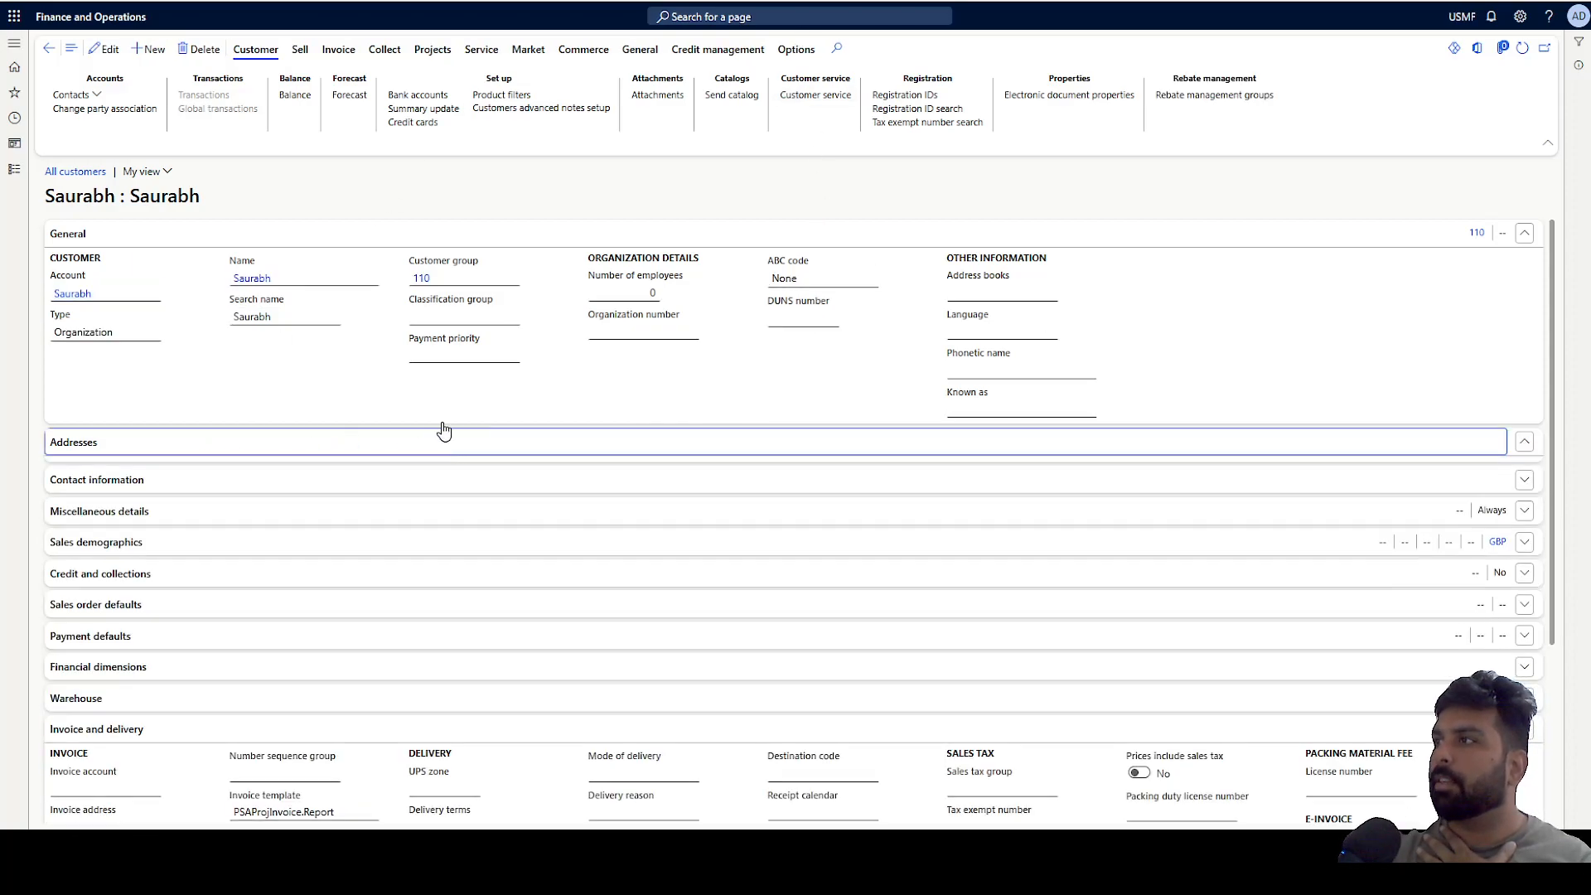
click(433, 442)
click(76, 474)
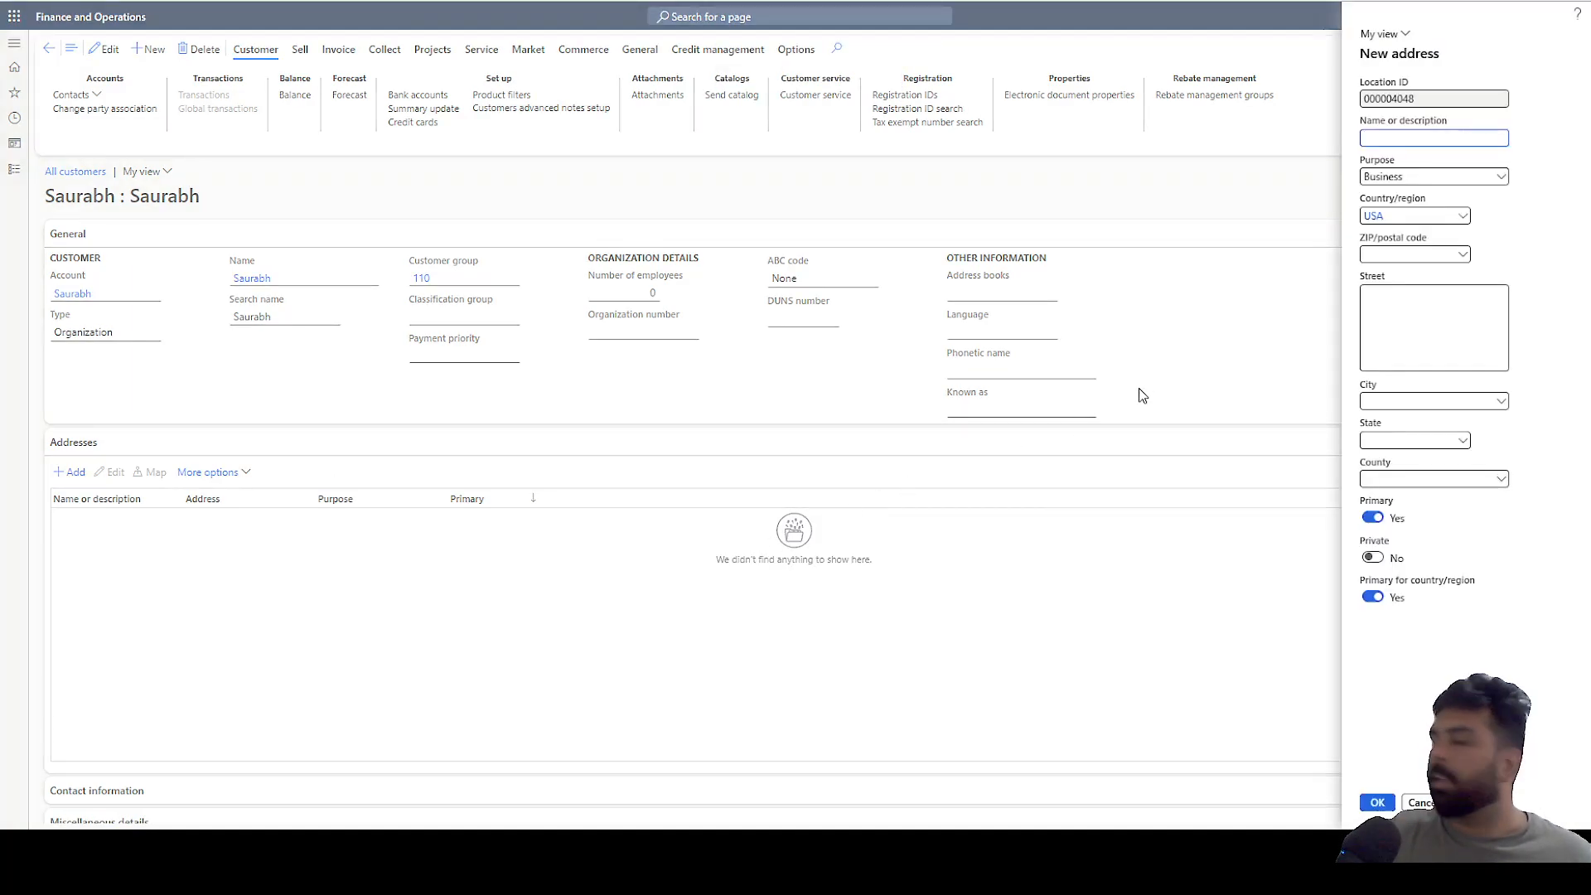
text(Saurabh)
key(Tab)
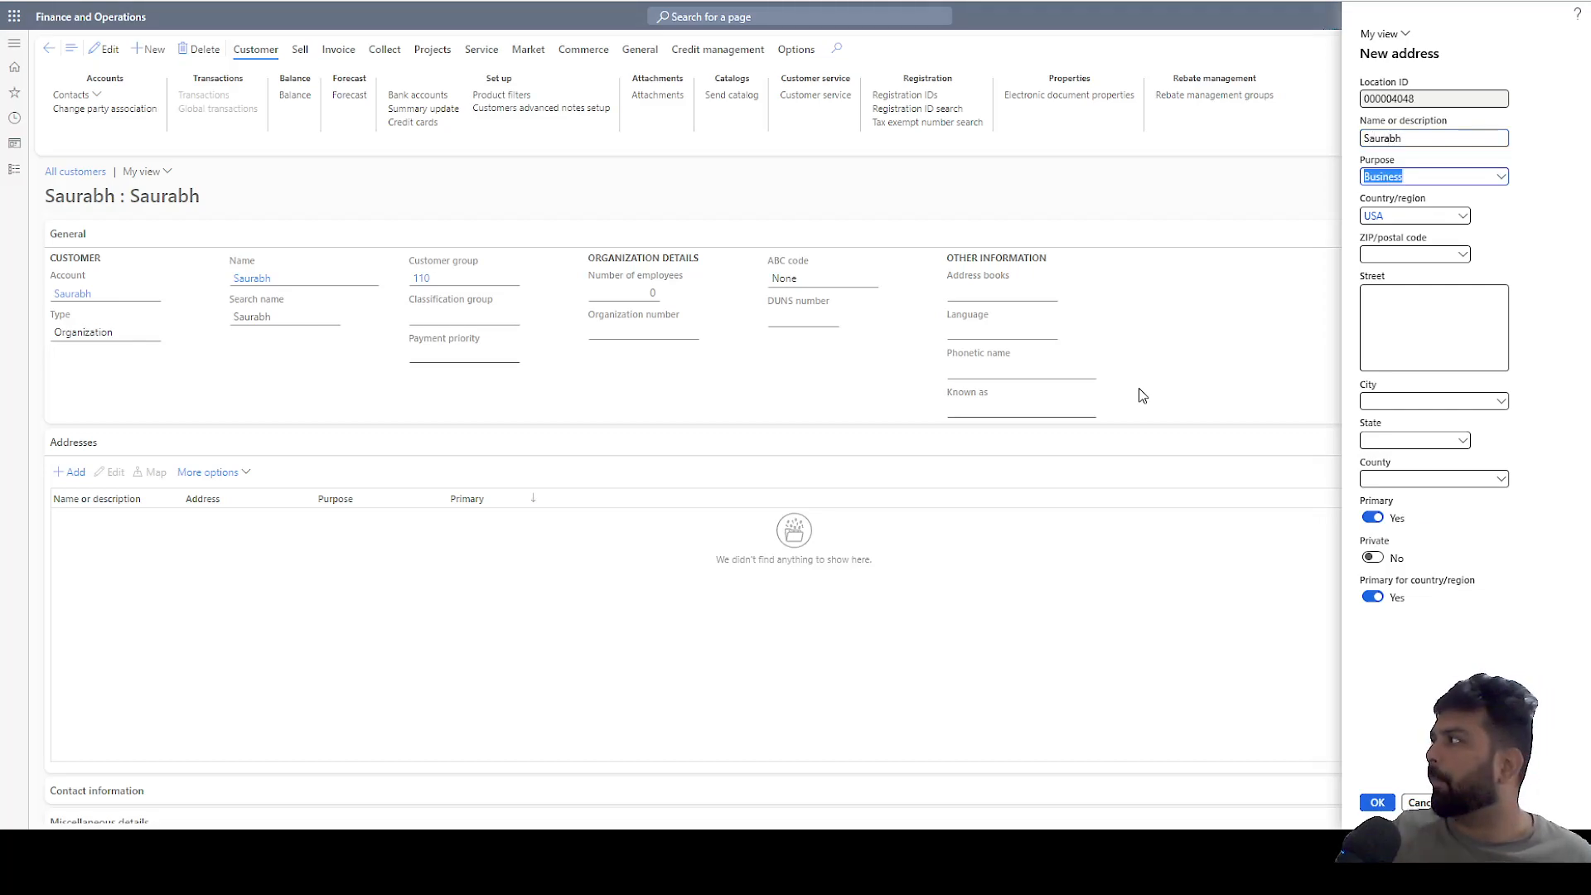
click(1399, 328)
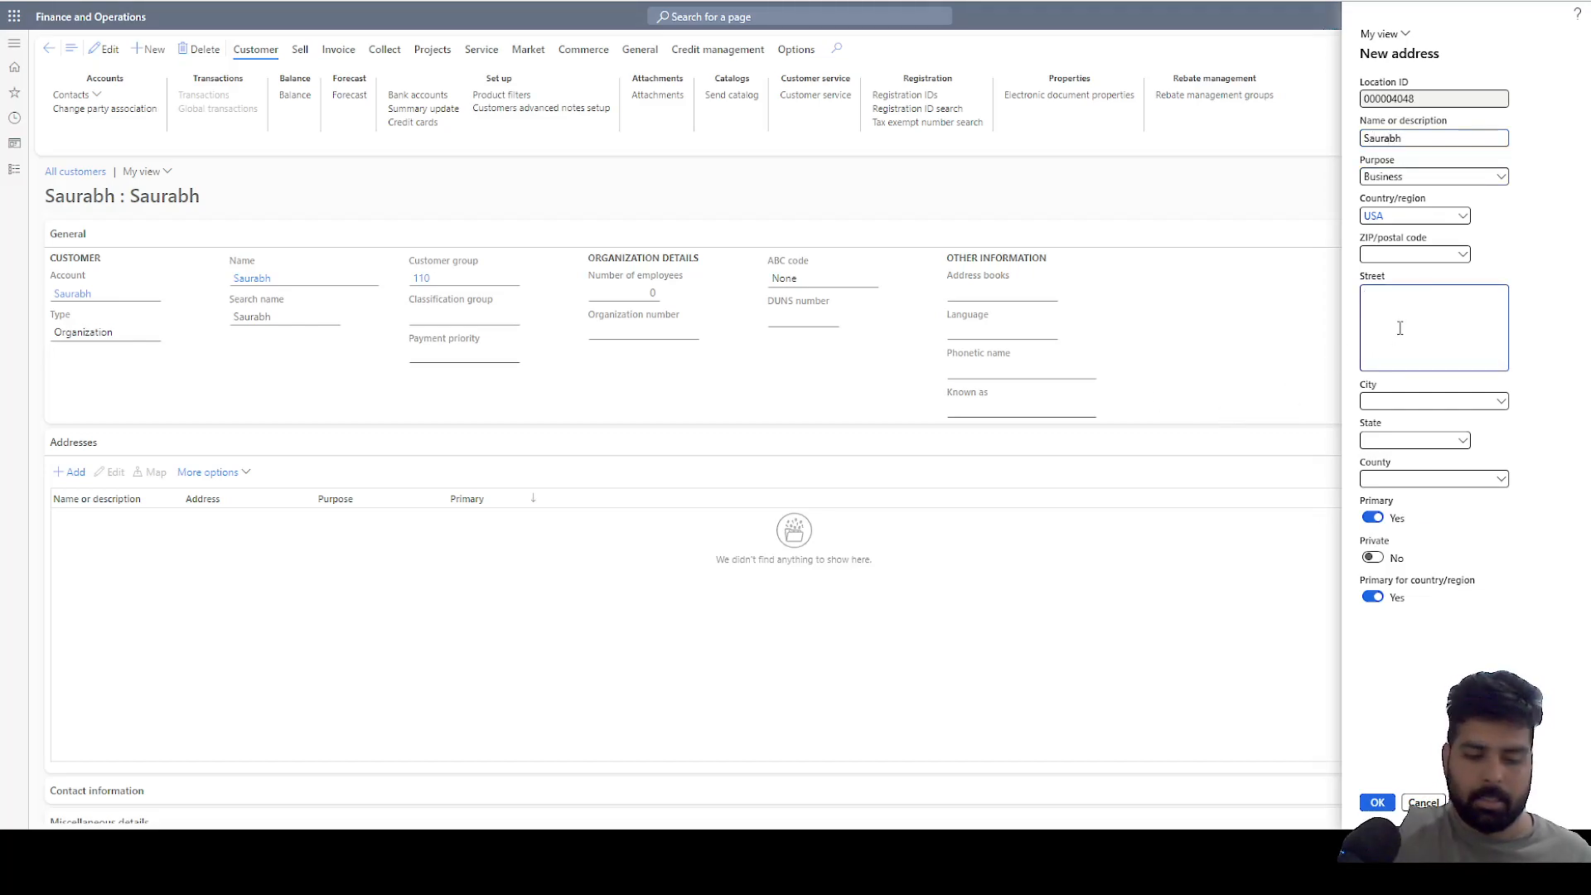
text(Test)
key(Tab)
key(Tab)
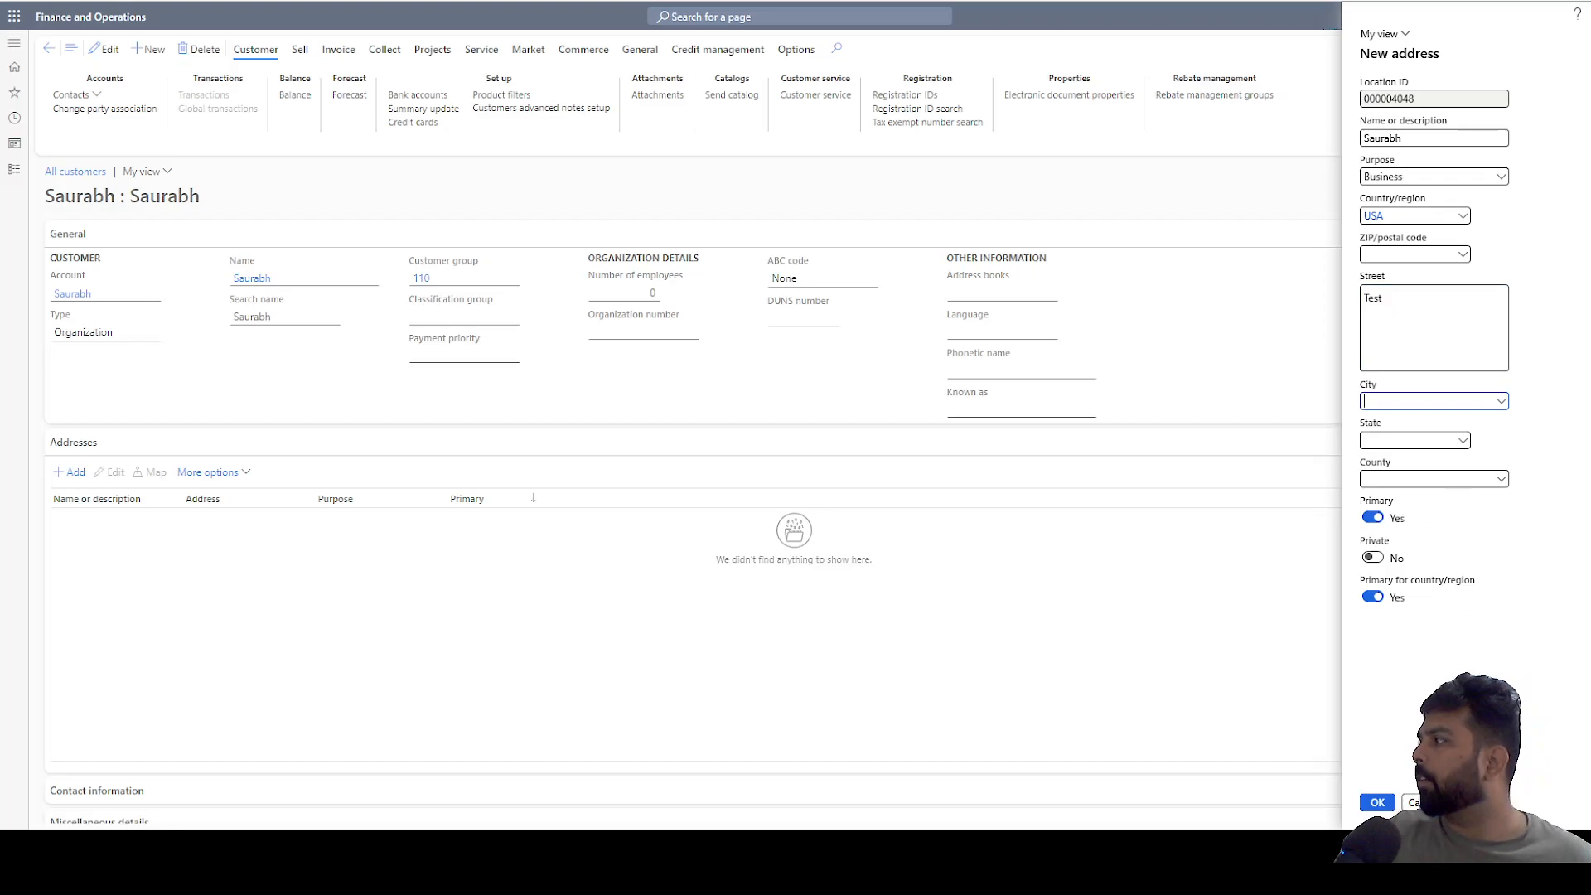
click(1374, 802)
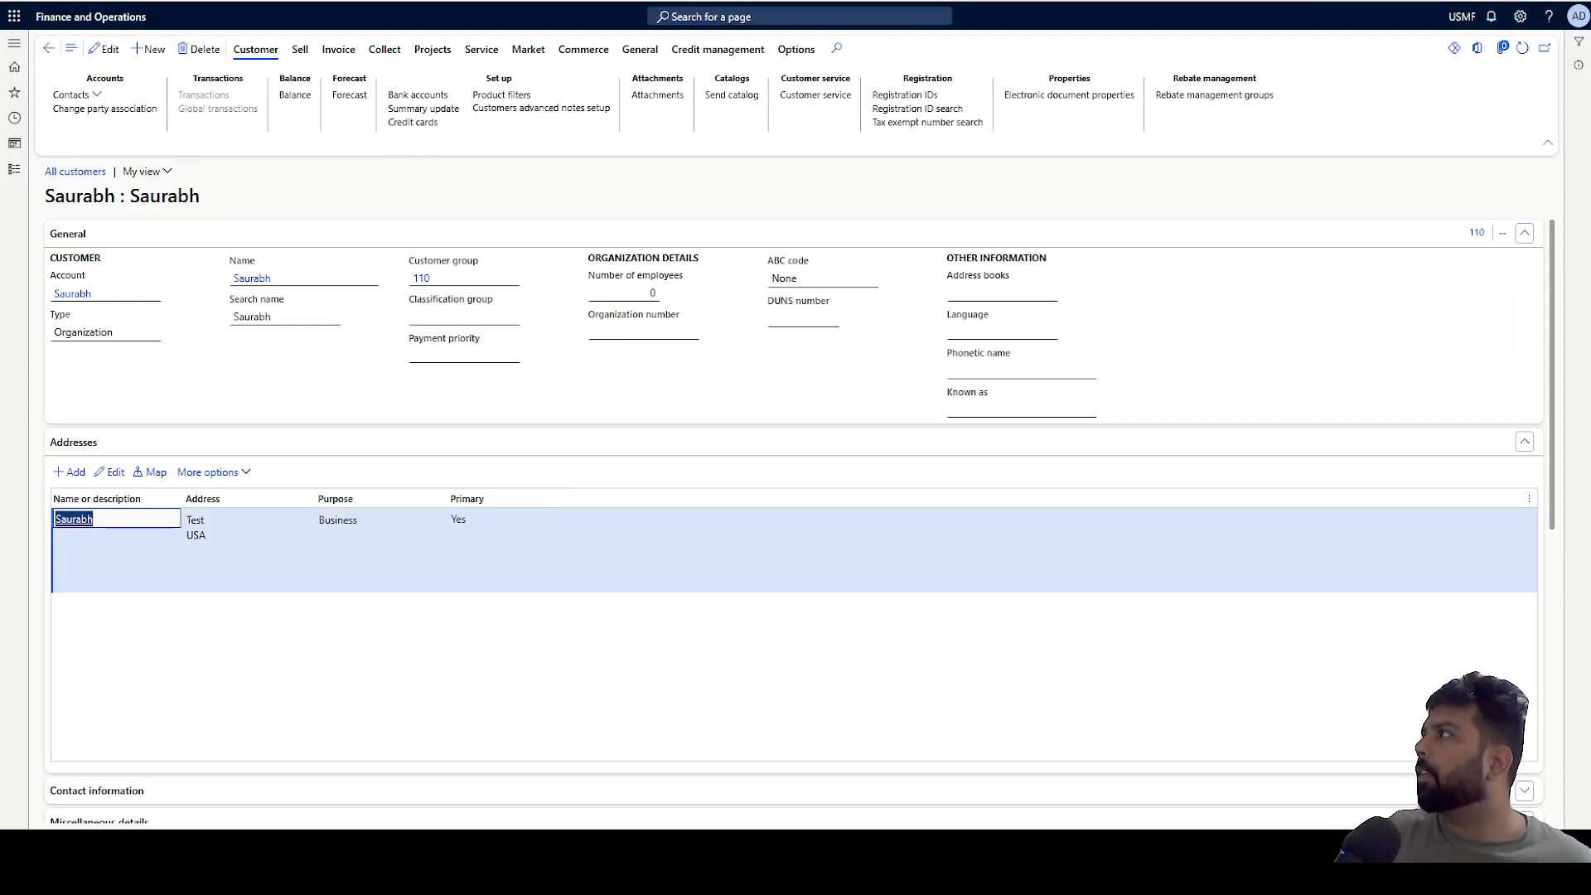
Switch to the GBSI tab and refresh the customer record to check for the new address.
click(871, 1)
click(1523, 49)
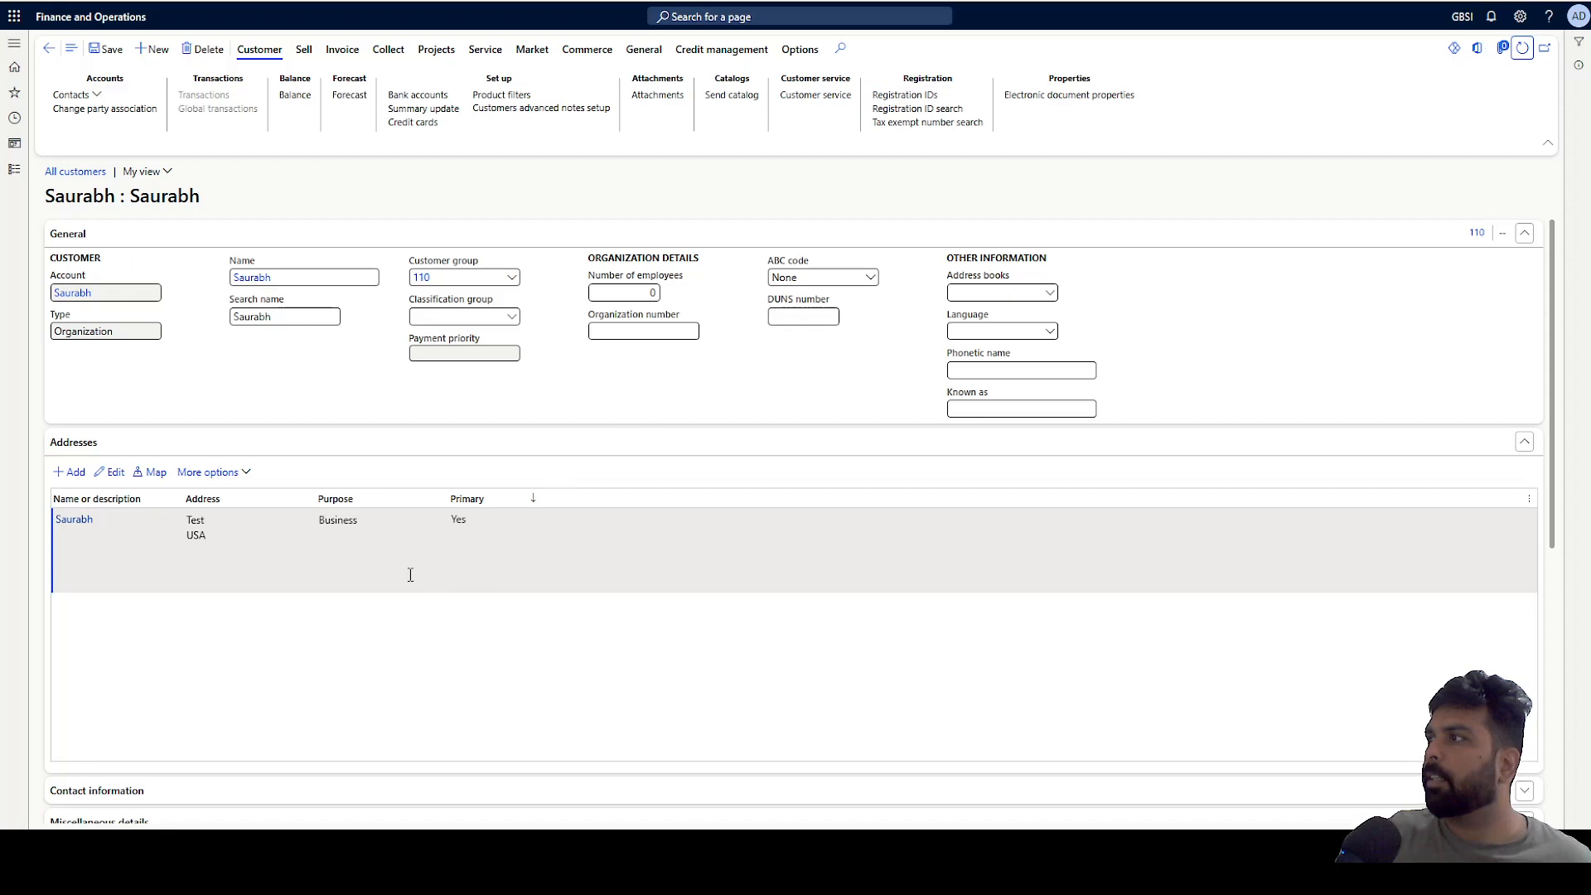
click(319, 563)
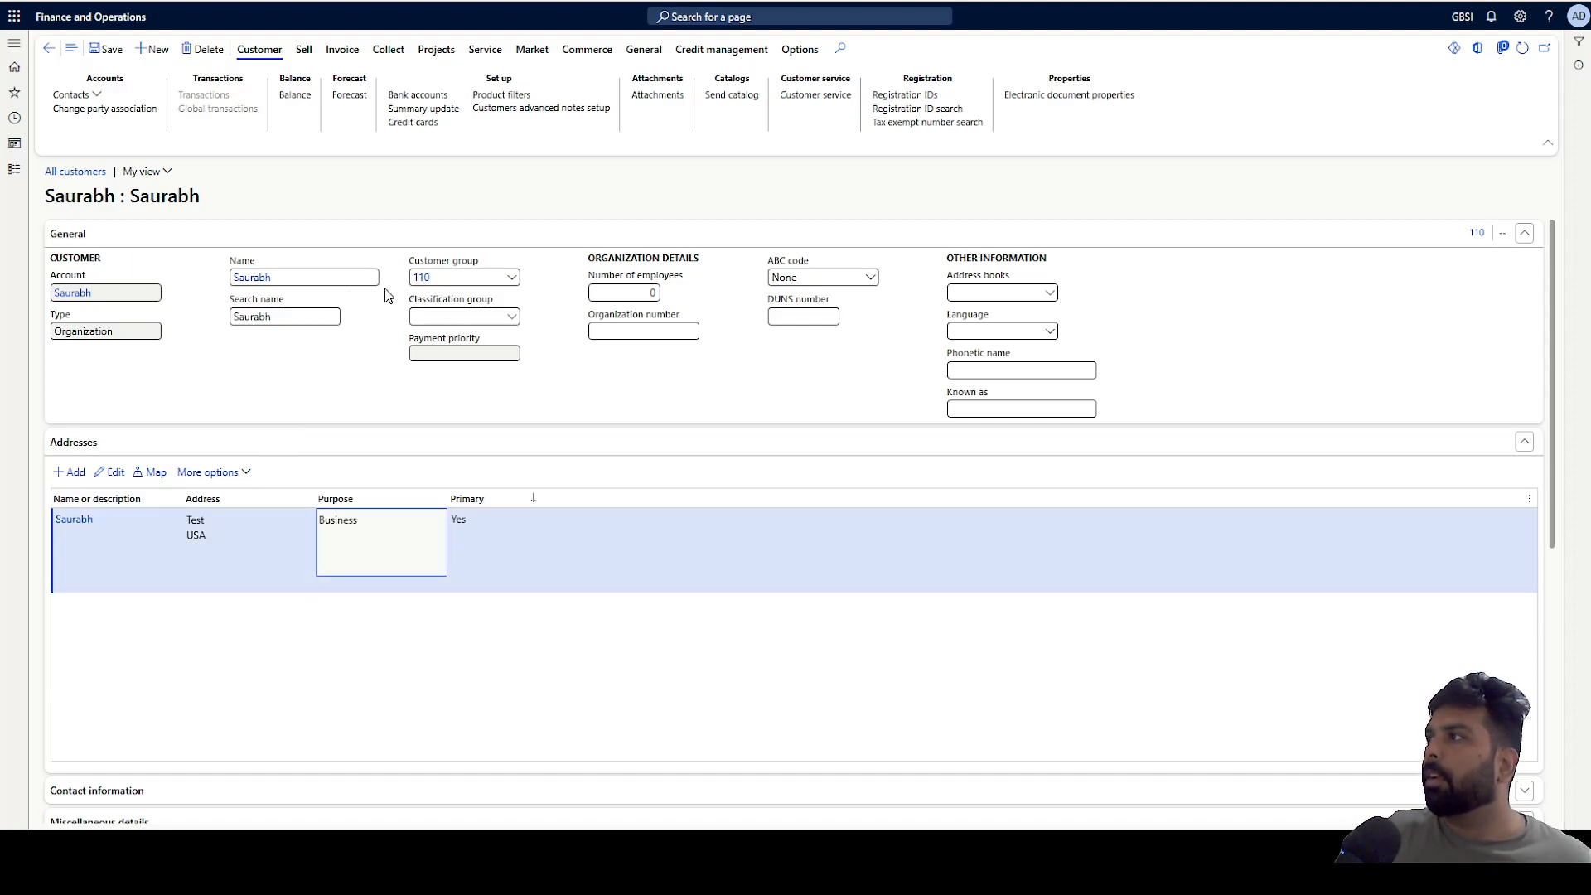
Open the Customer groups list from Accounts receivable.
click(14, 169)
click(83, 220)
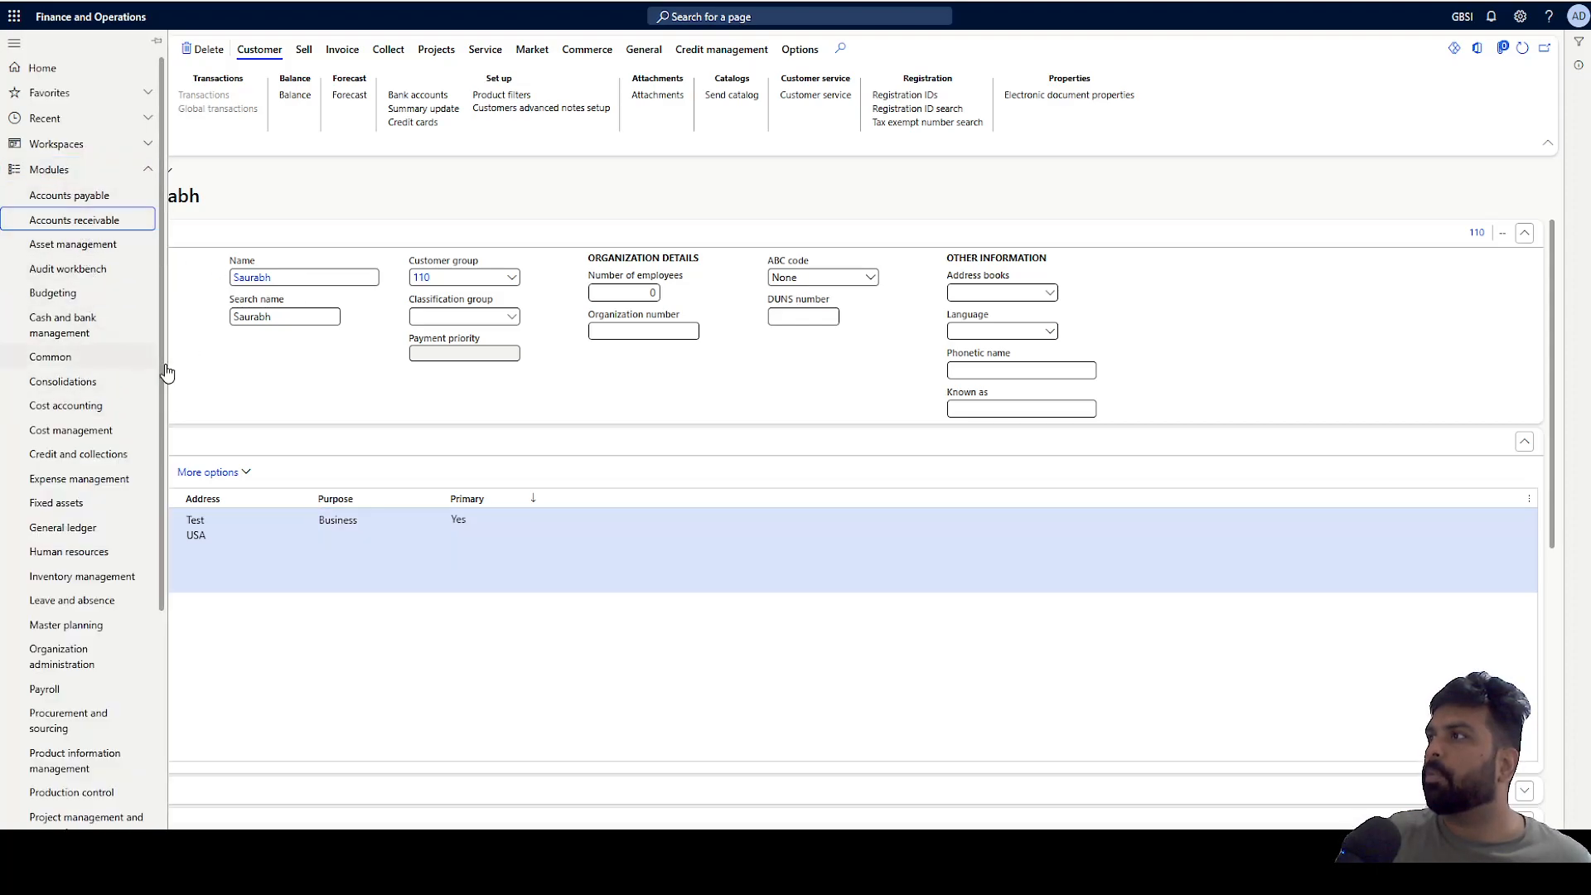
click(266, 443)
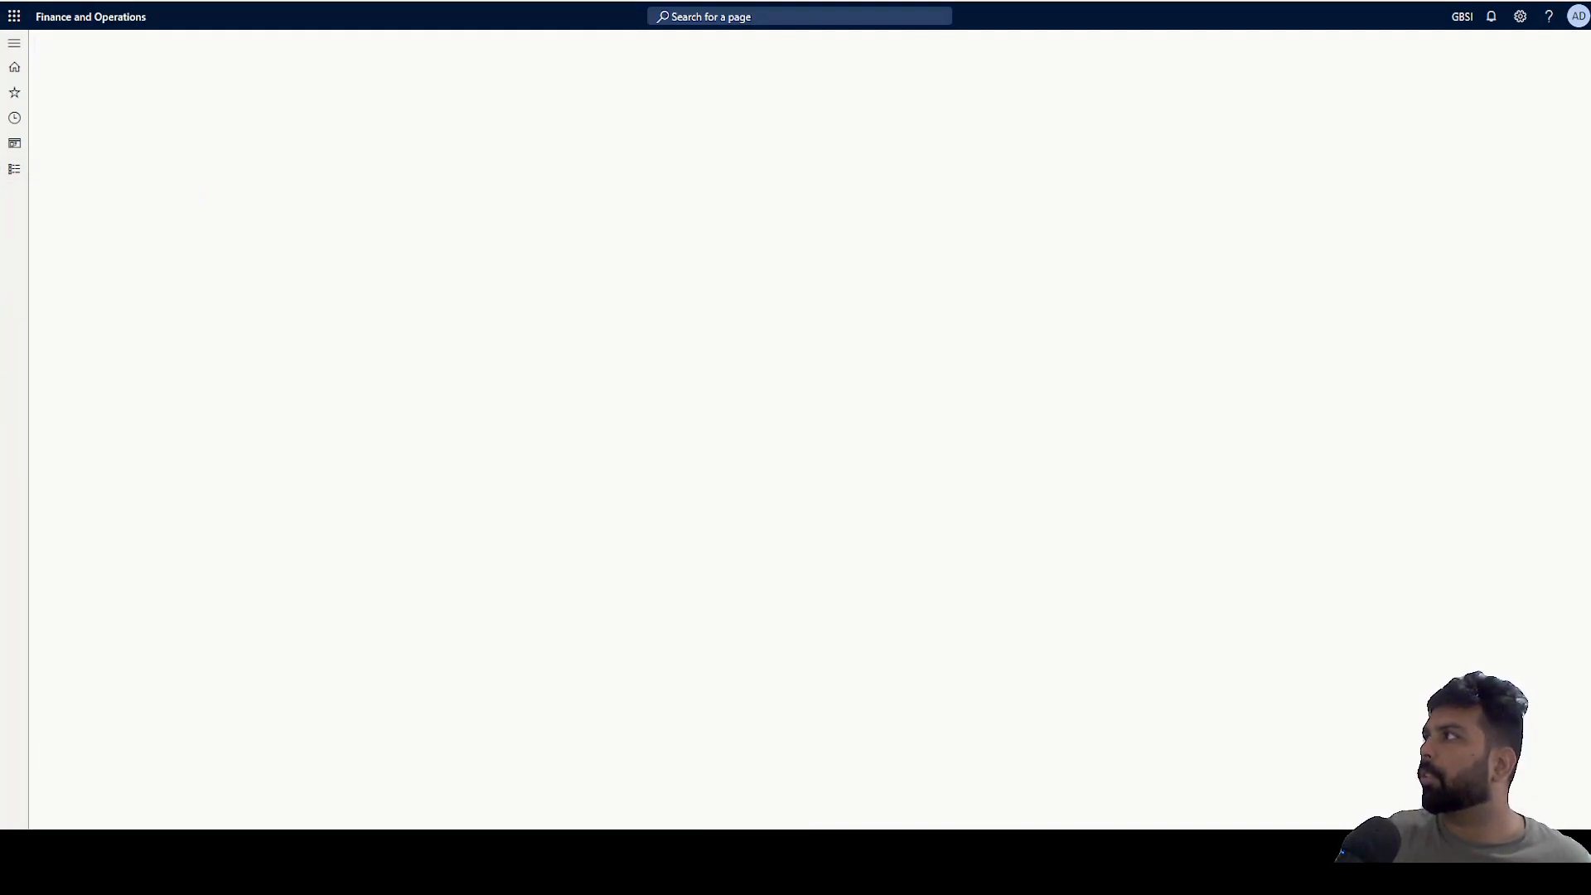
click(595, 2)
click(14, 169)
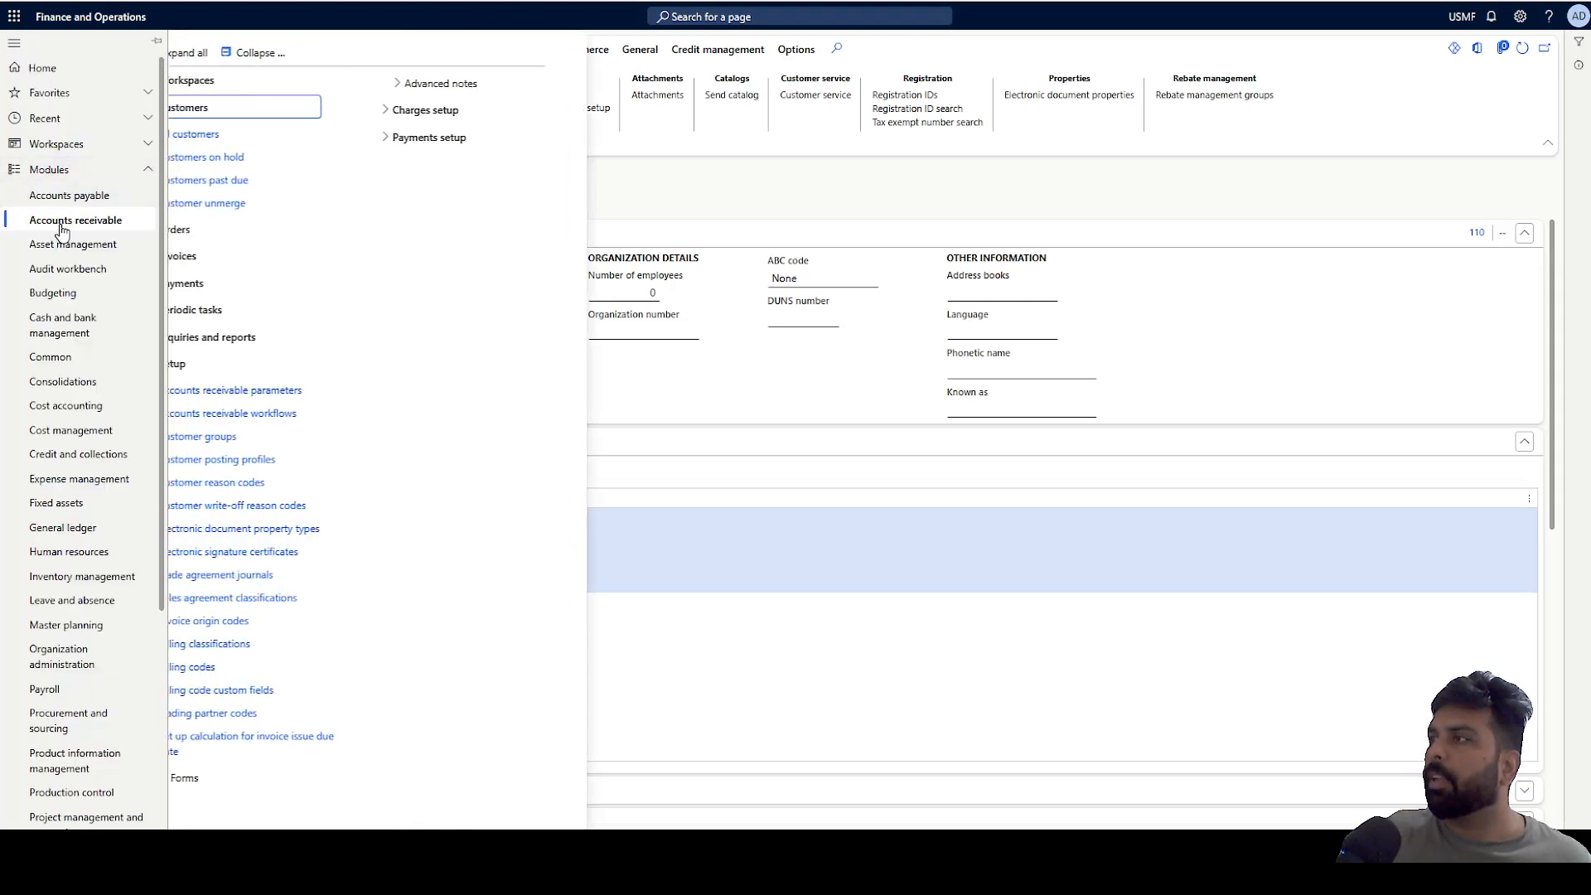
click(238, 446)
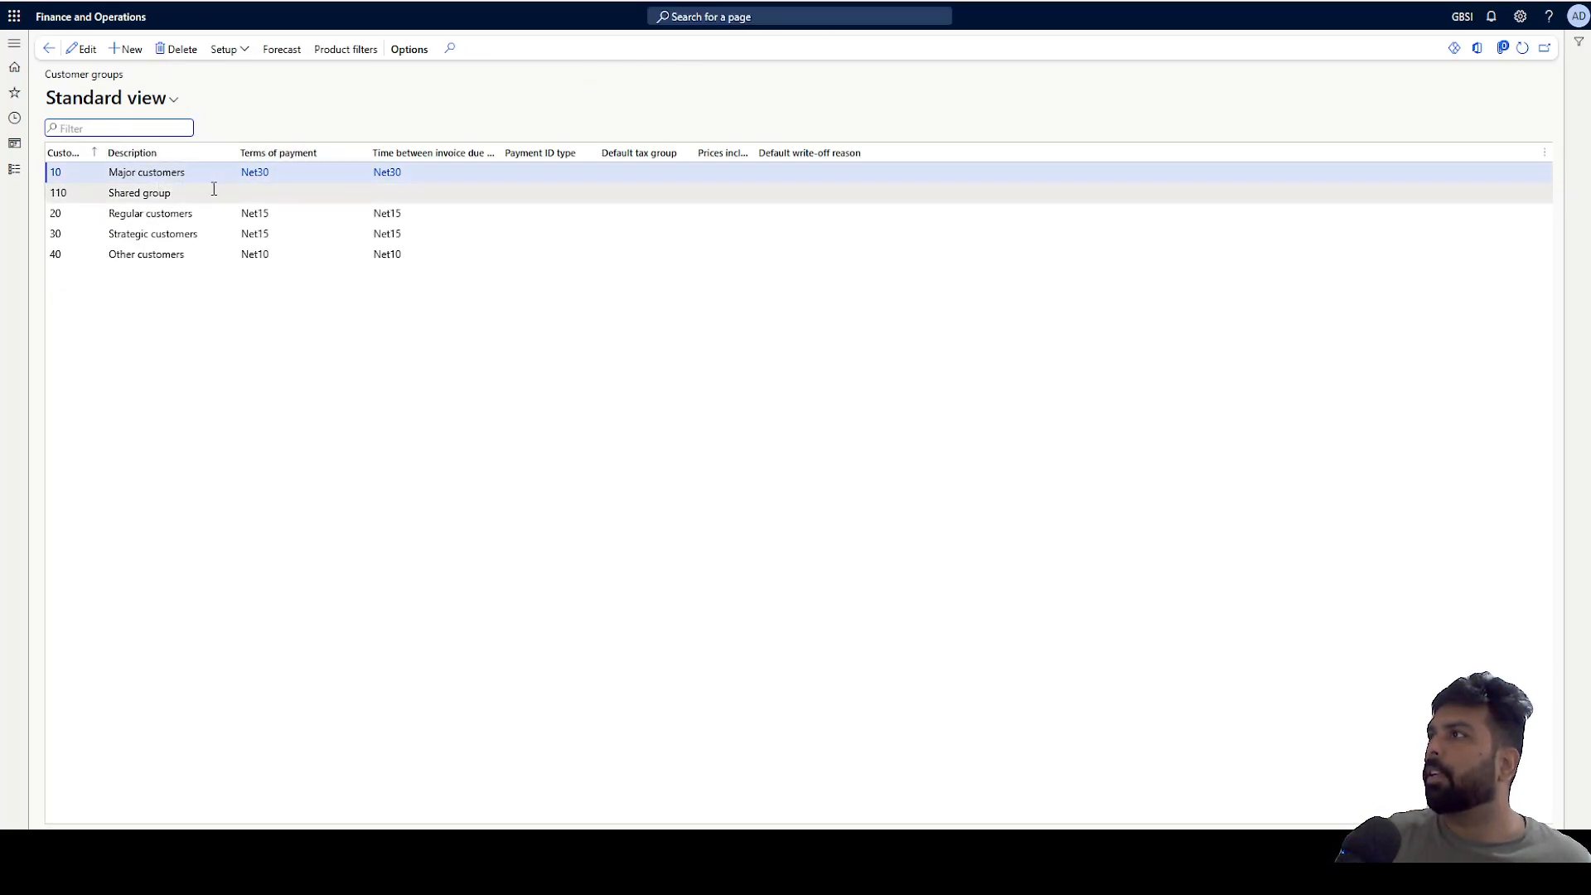
Try to delete customer group 10 in GBSI and dismiss the resulting message.
click(185, 194)
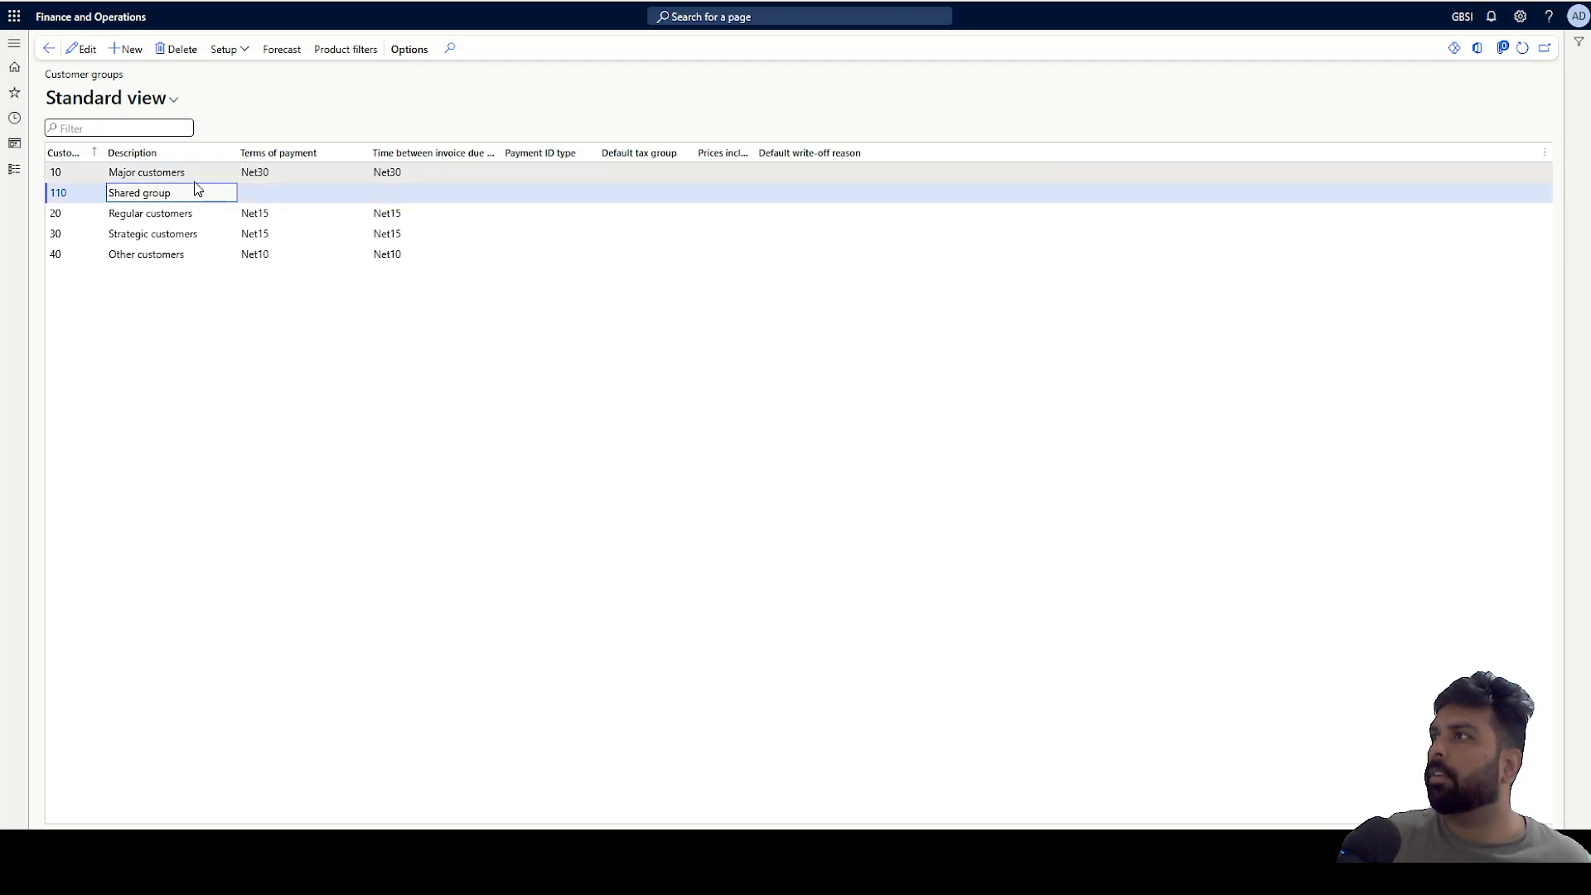
click(193, 180)
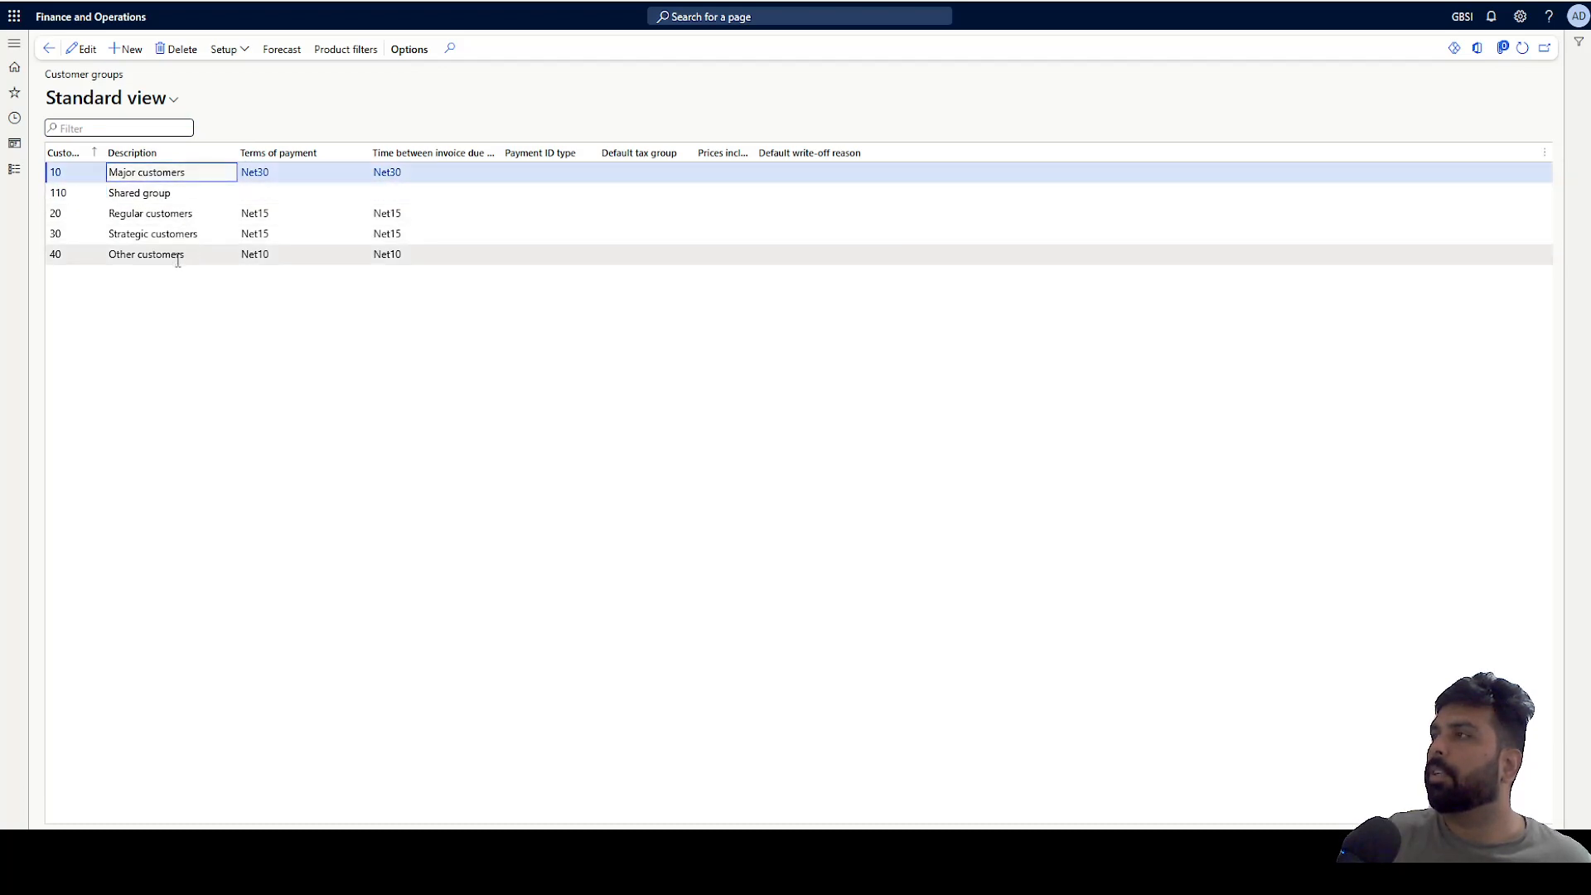
click(176, 57)
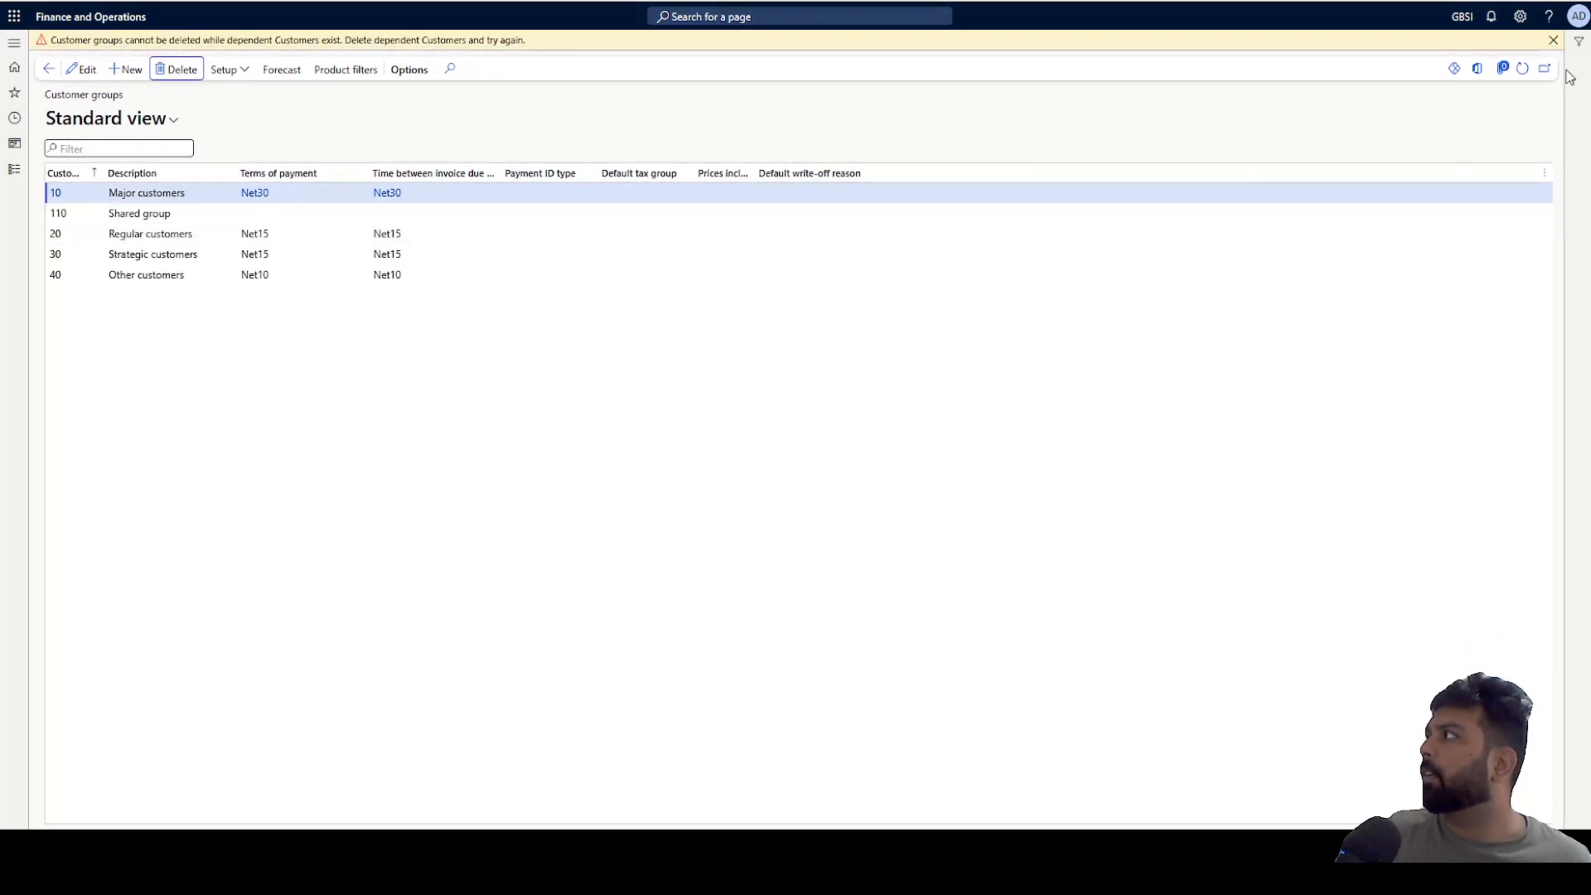
click(1553, 40)
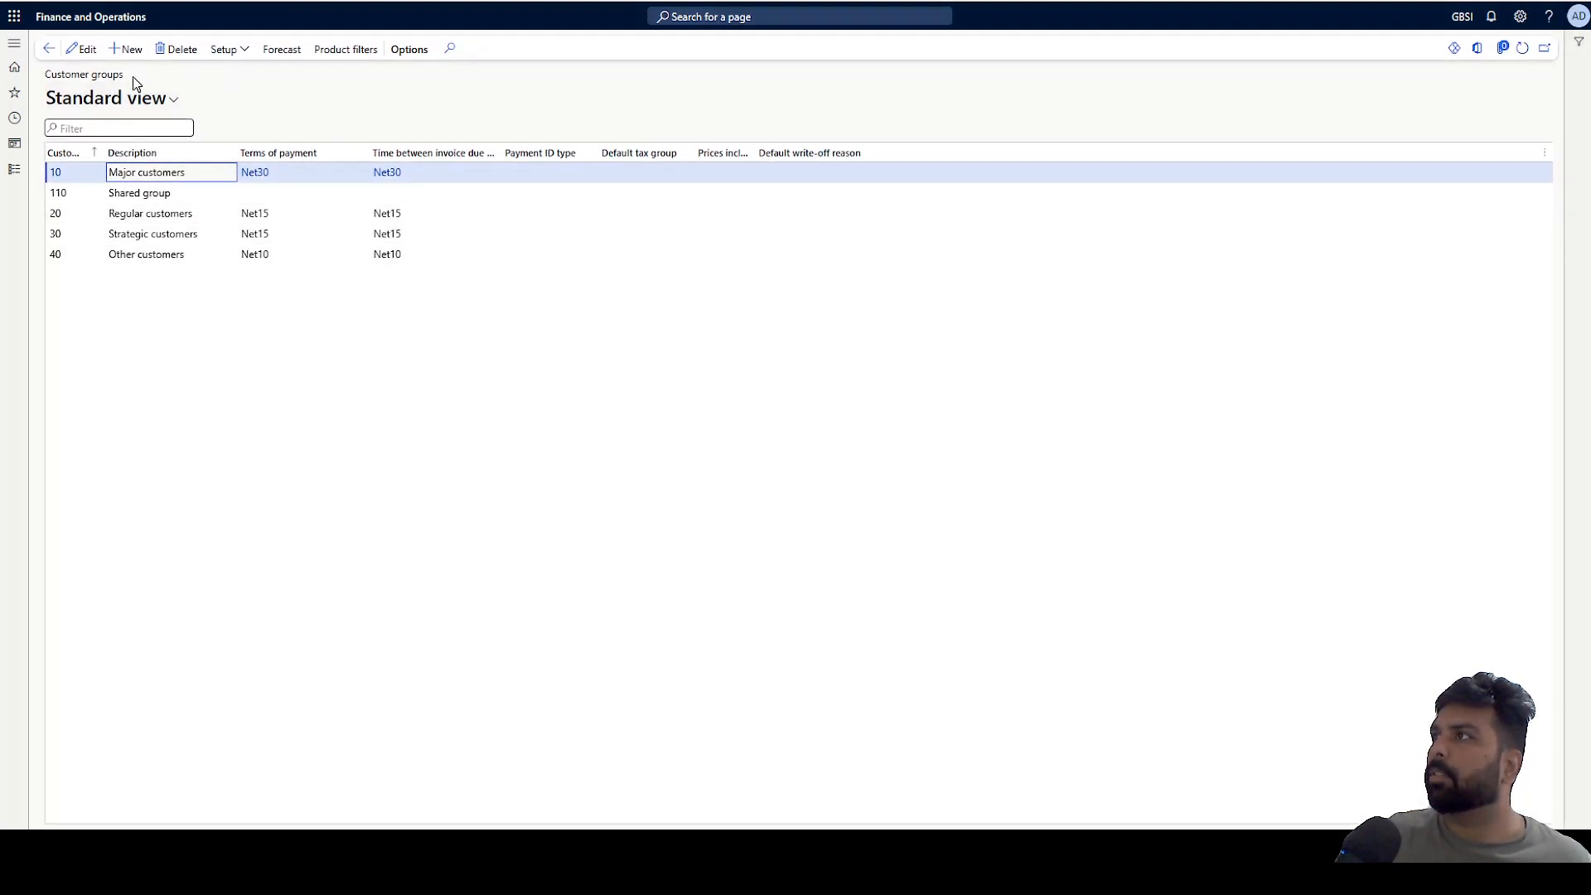
Create customer group 120 described as Test in GBSI.
click(126, 49)
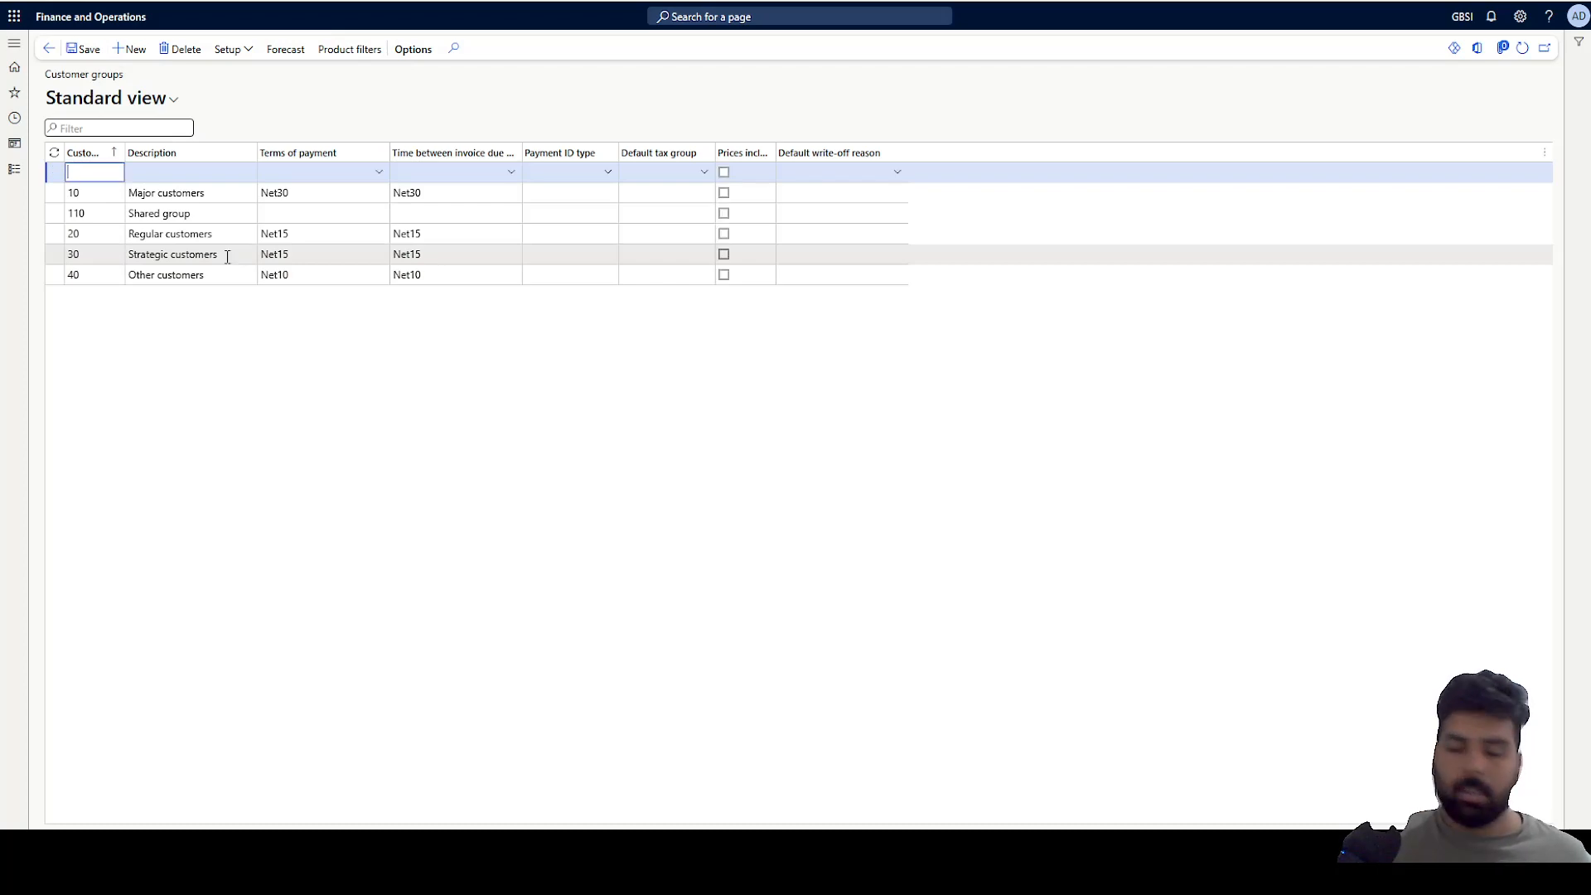
text(120)
key(Tab)
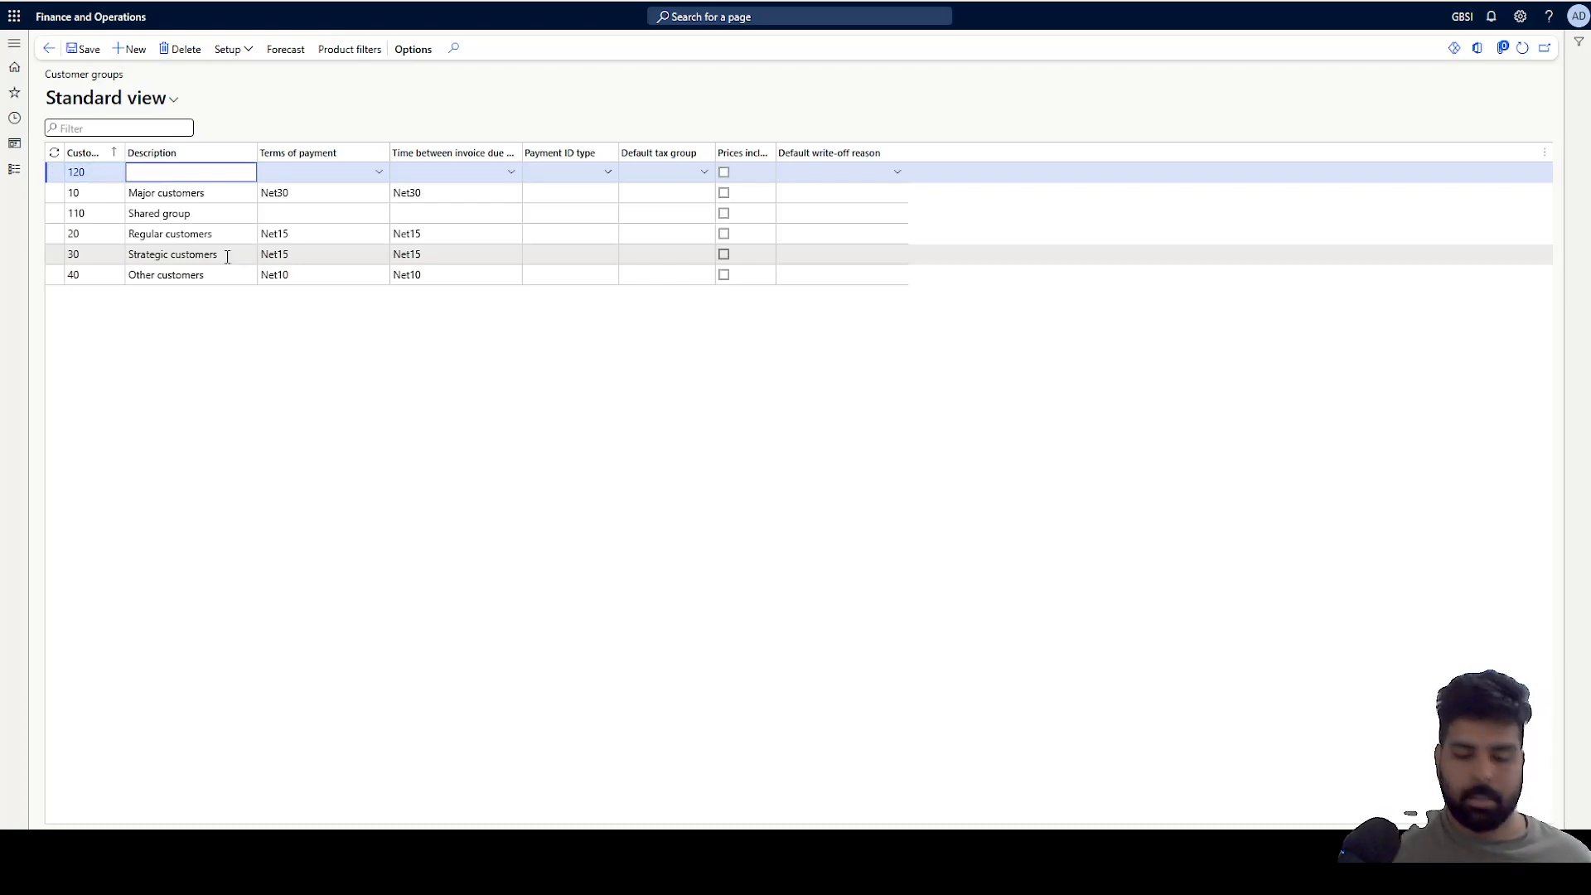
text(Test)
key(Tab)
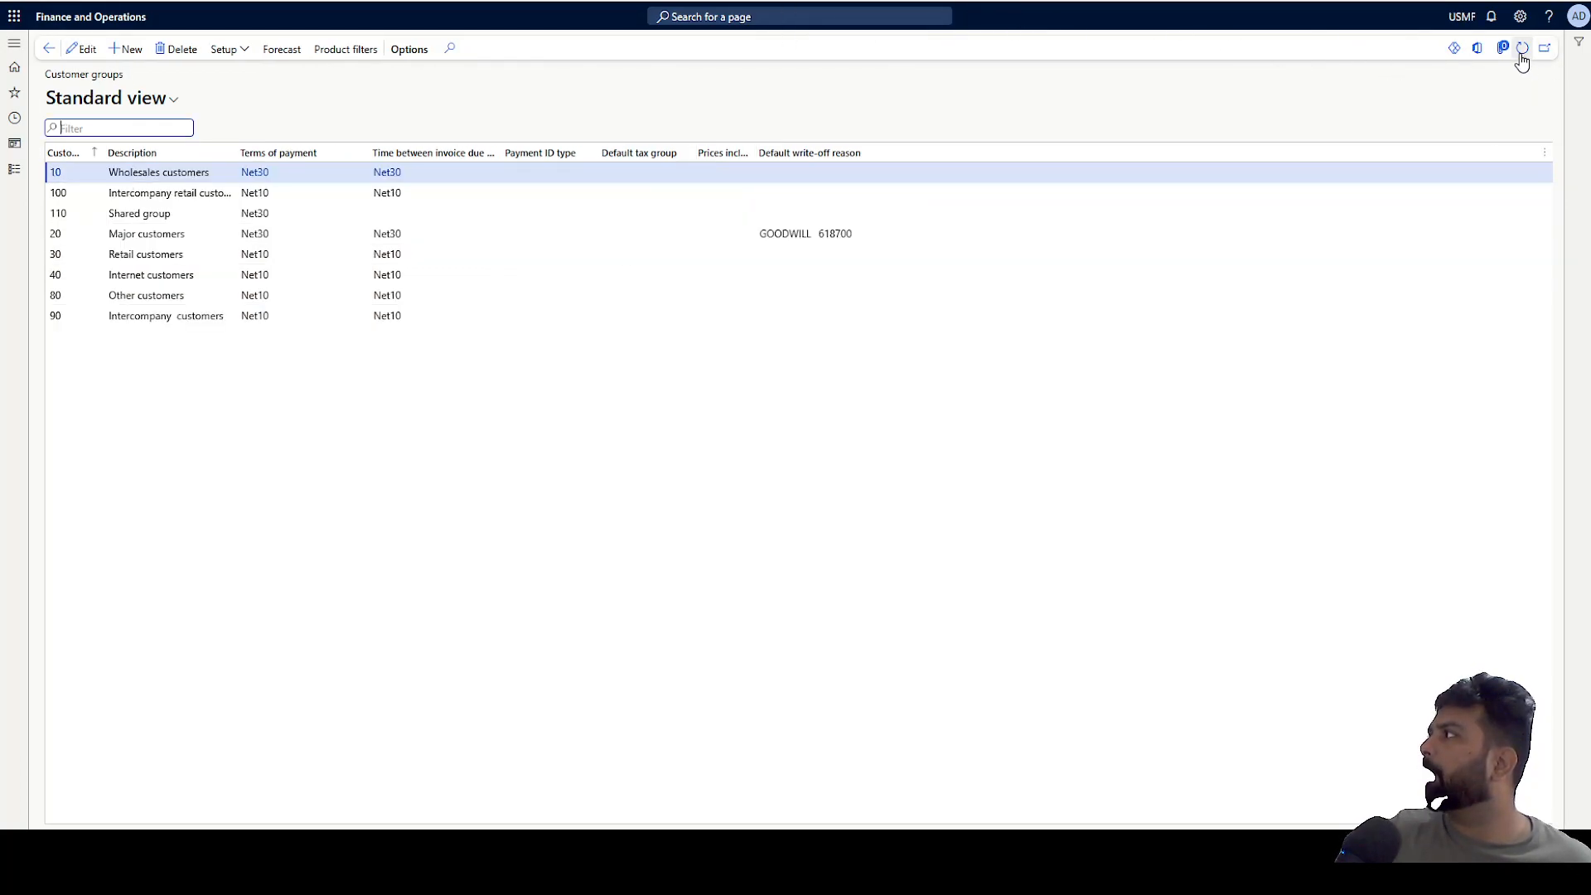
Refresh the USMF customer groups list and select group 120 to check it is shared.
click(1522, 52)
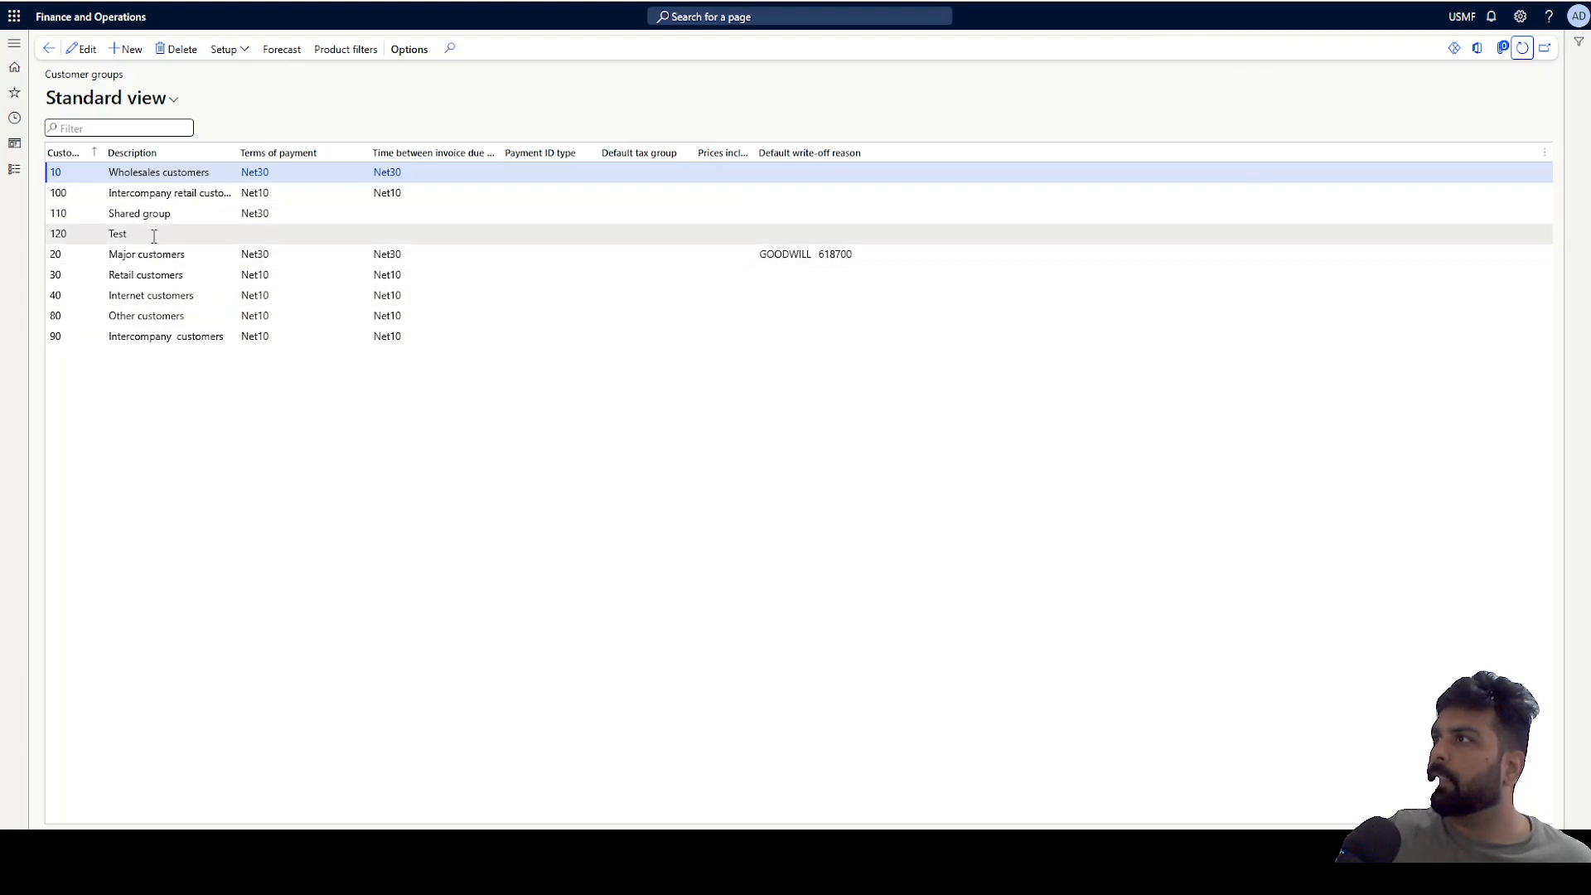
click(154, 235)
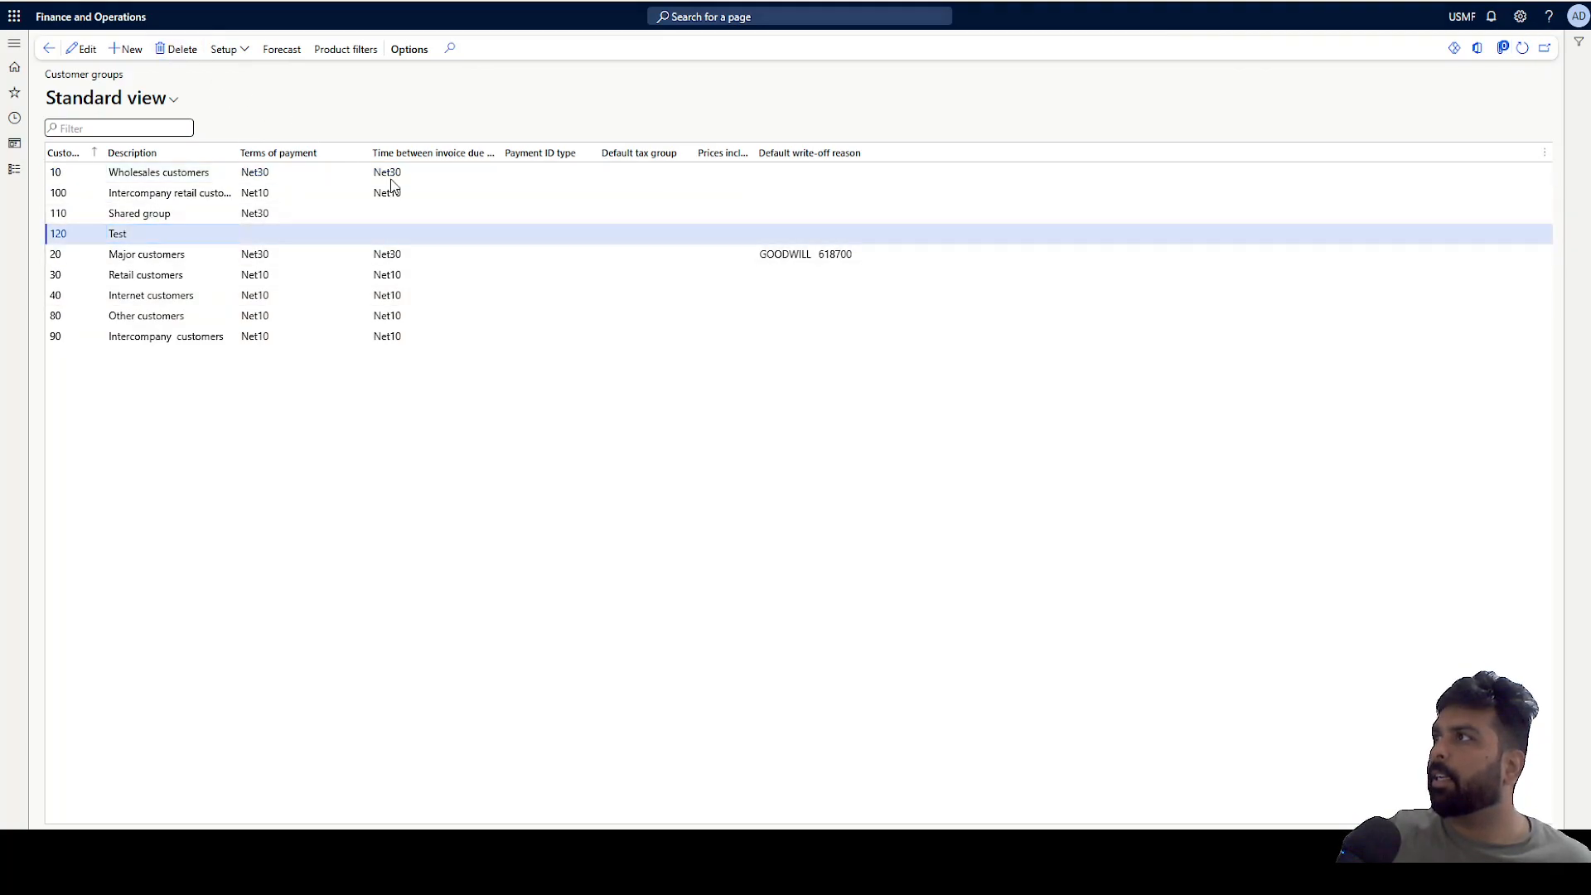
click(947, 382)
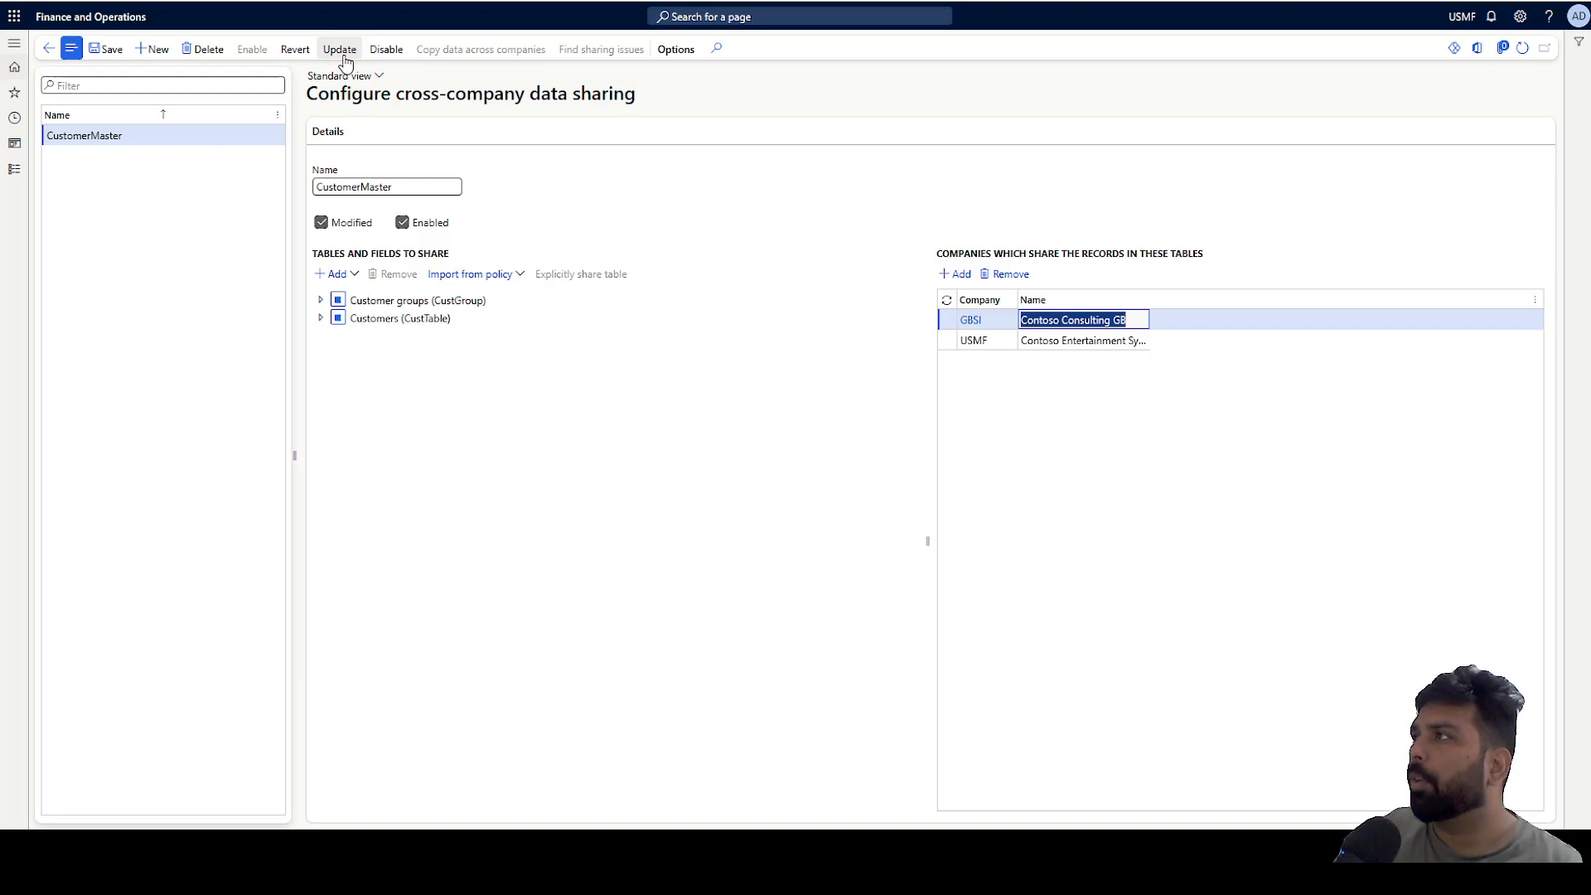
click(538, 170)
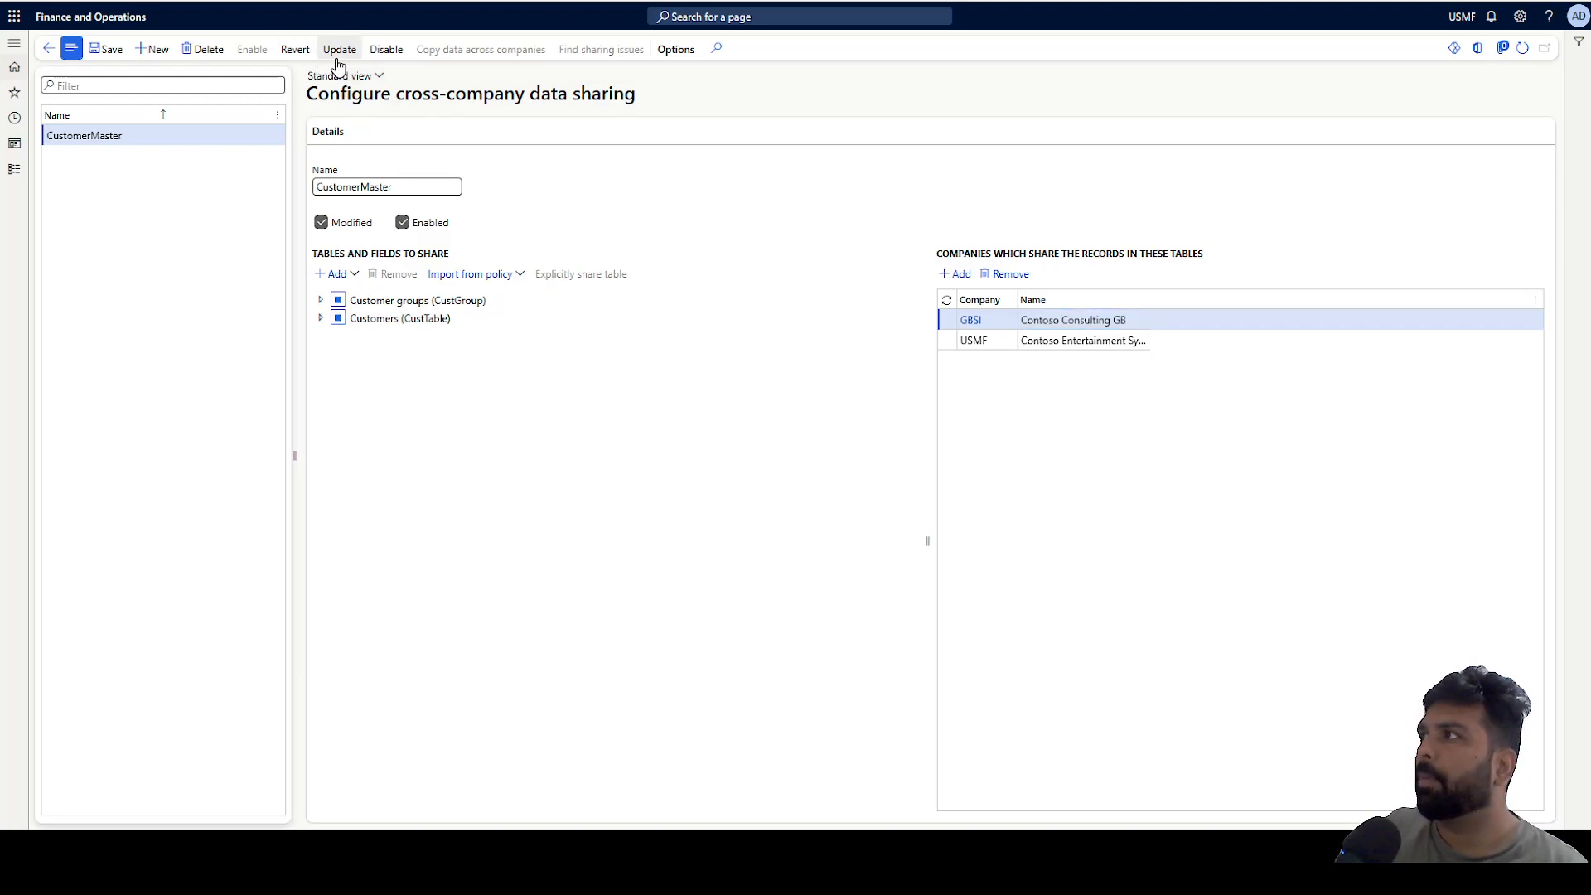